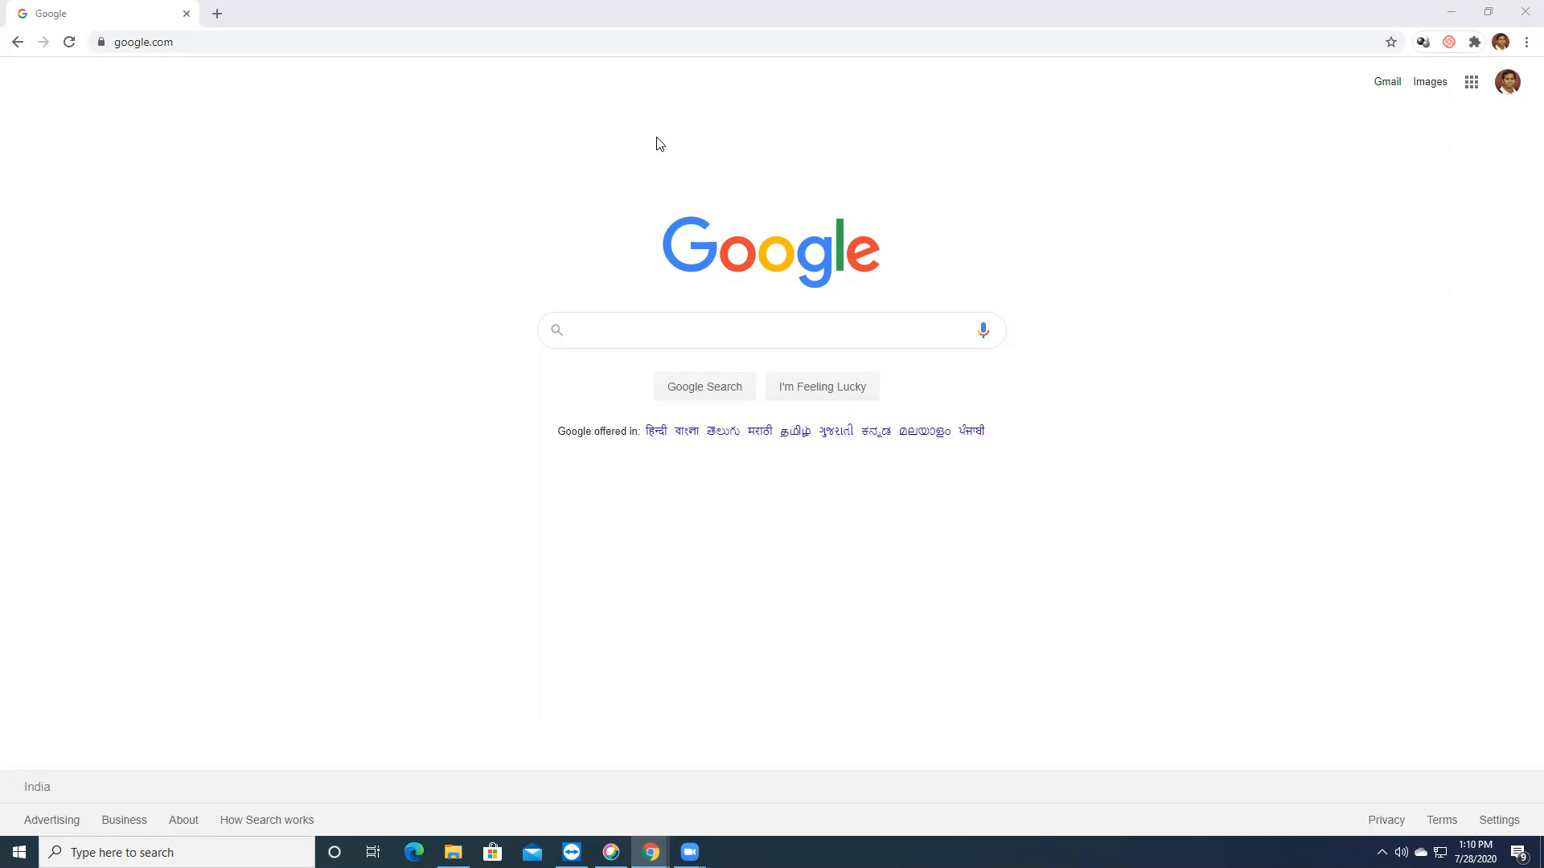
Go to the Google Forms site at forms.google.com and create a blank form
left_click(303, 42)
type("forms.")
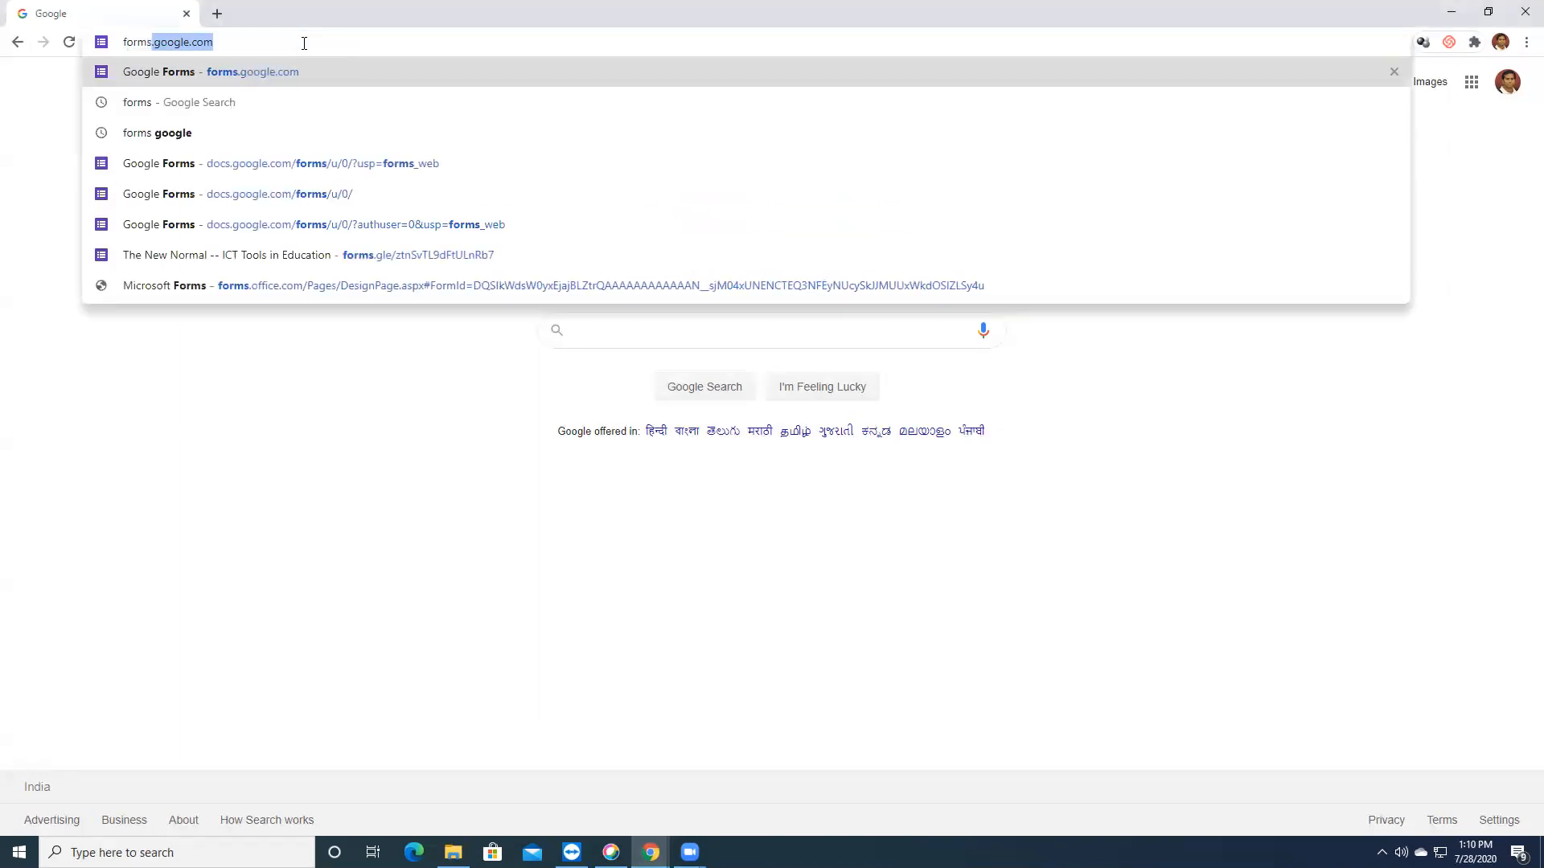
key("Return")
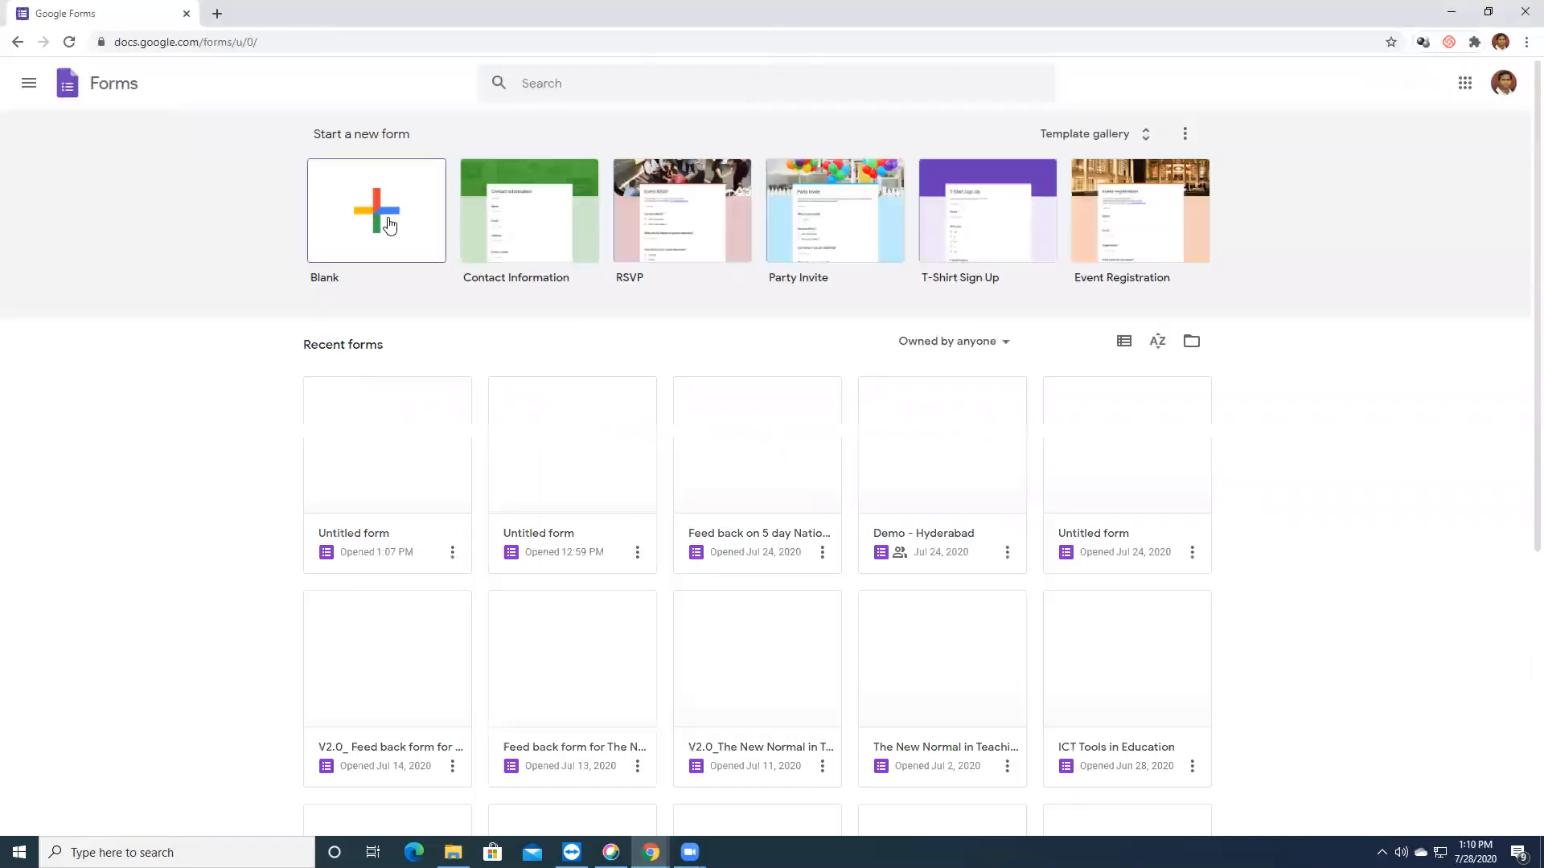
left_click(391, 224)
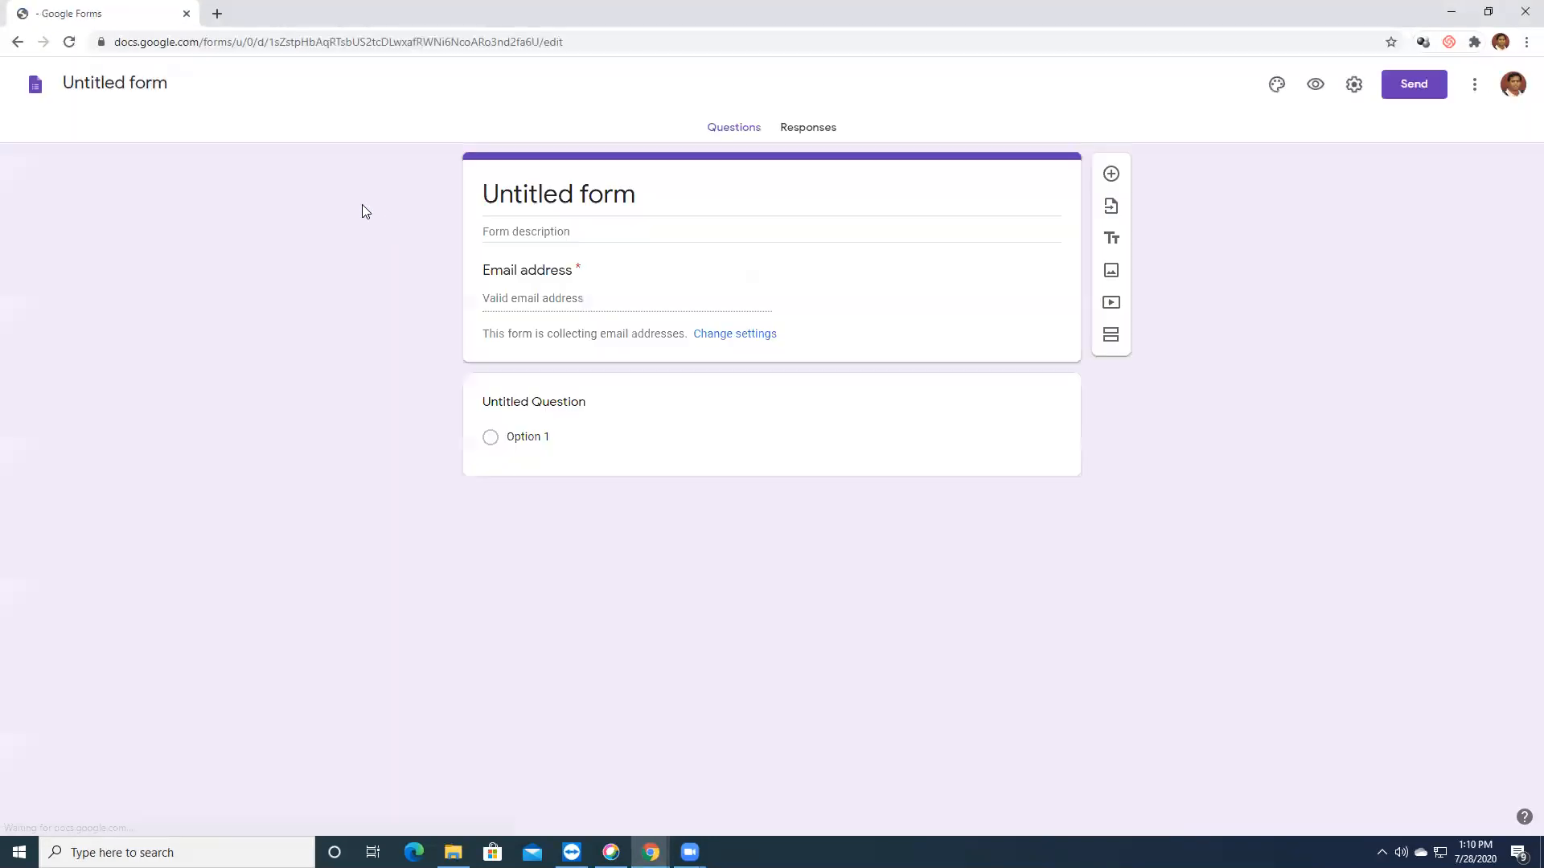
Title the form "Math expressions in Google forms using Equatio - Chrome extension" and use the same text as its file name
left_click(582, 198)
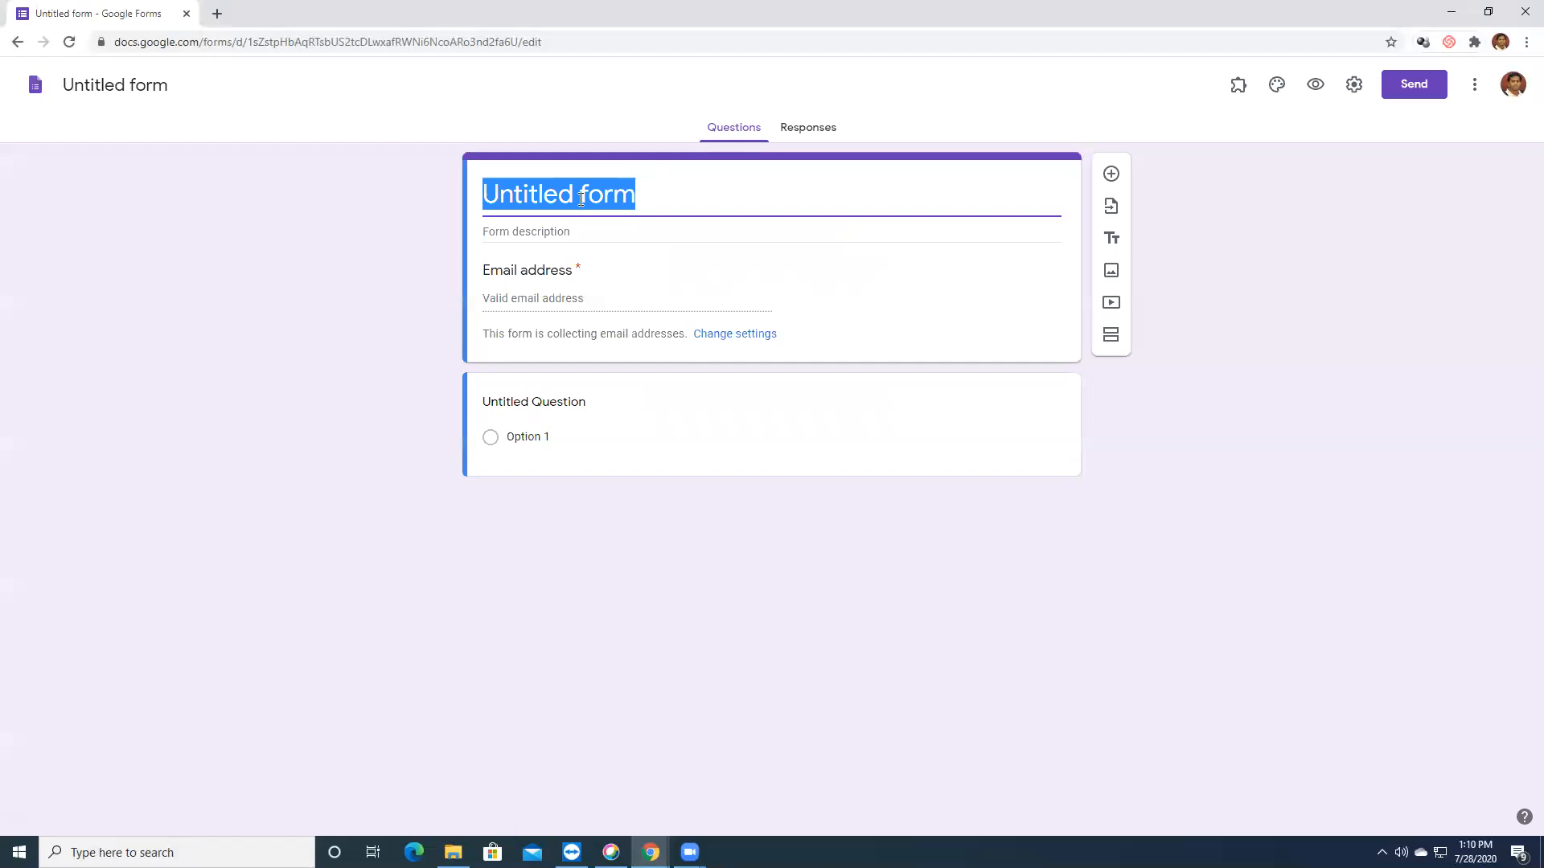
type("Math ex")
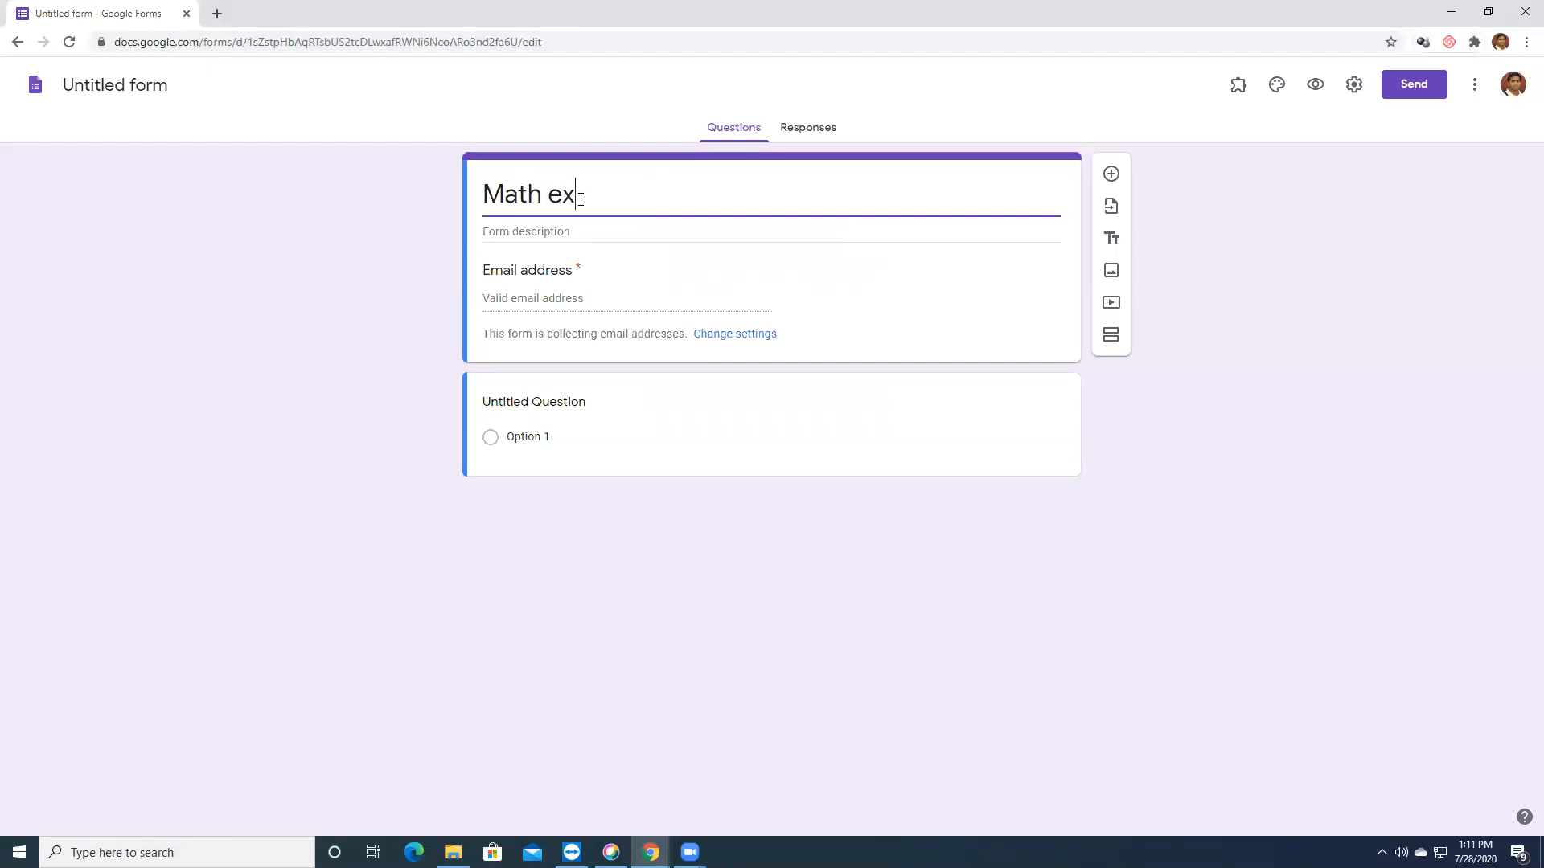
type("pressions in Goog")
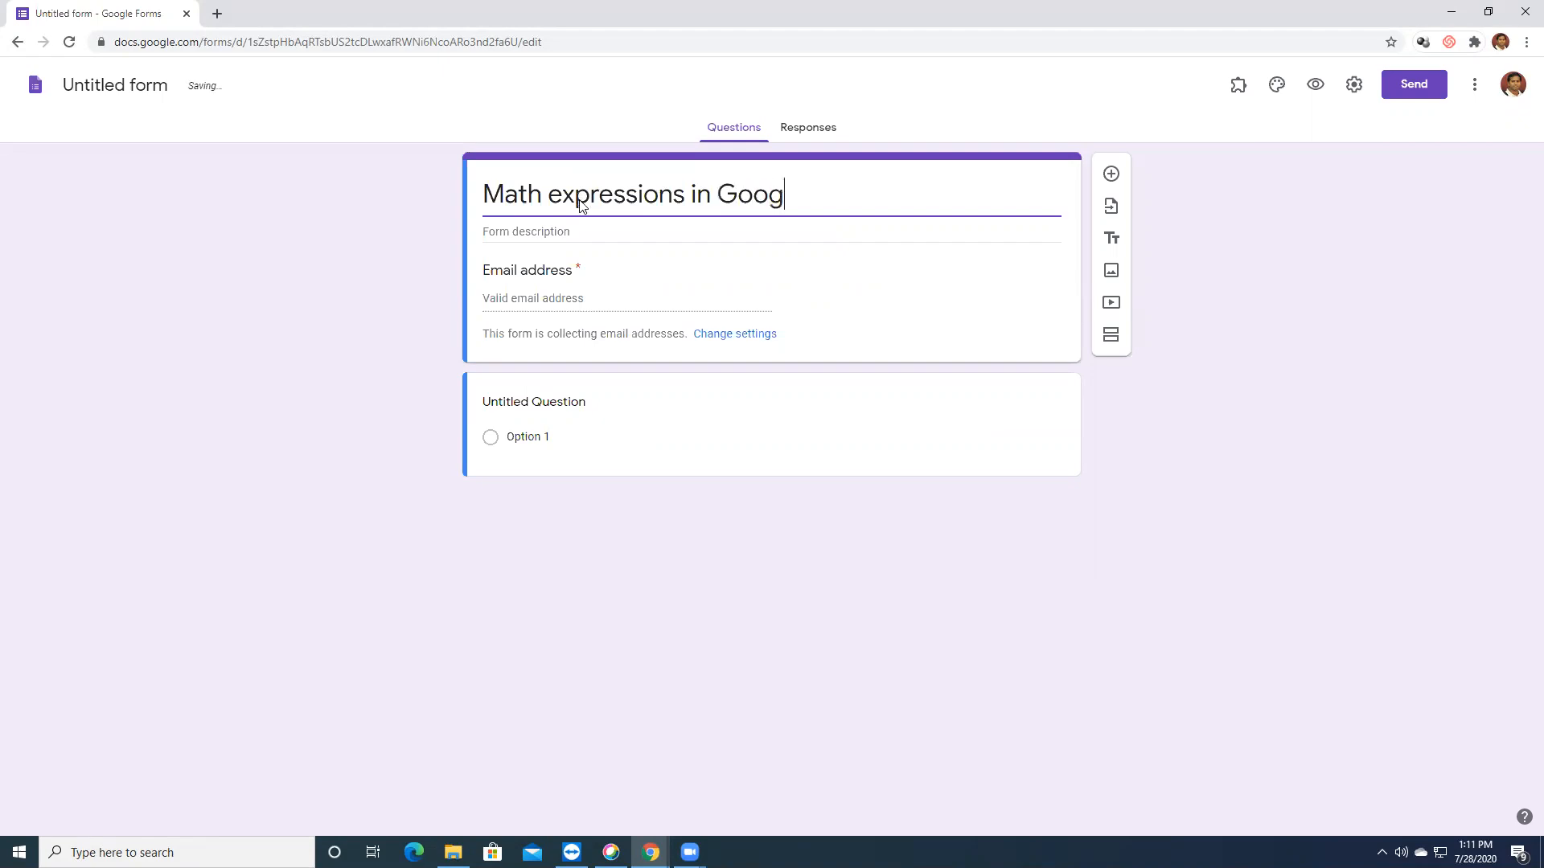
type("le forms usin")
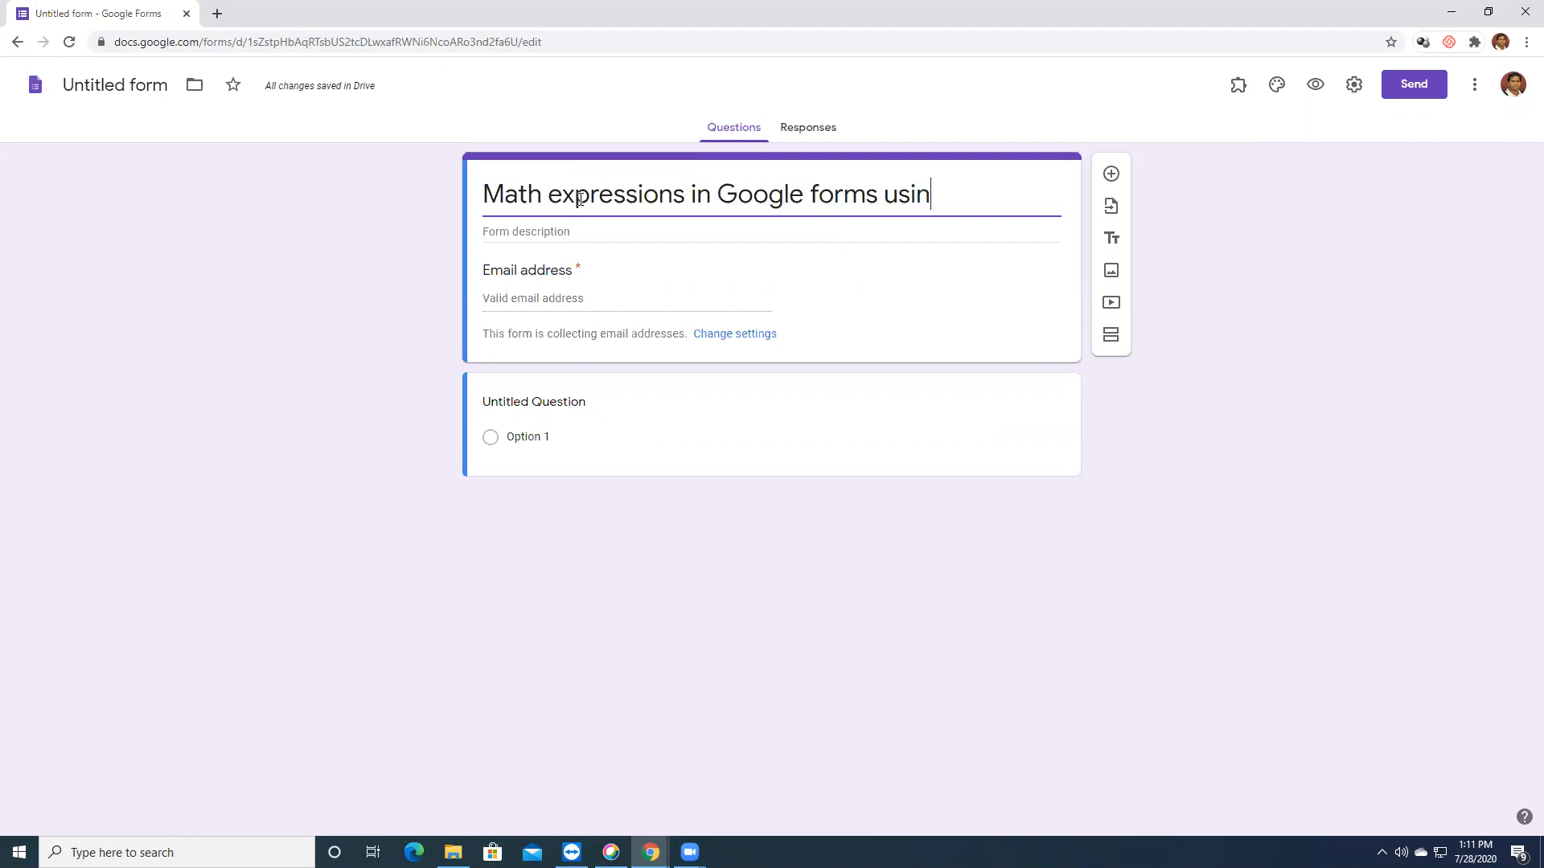
type("g Eq")
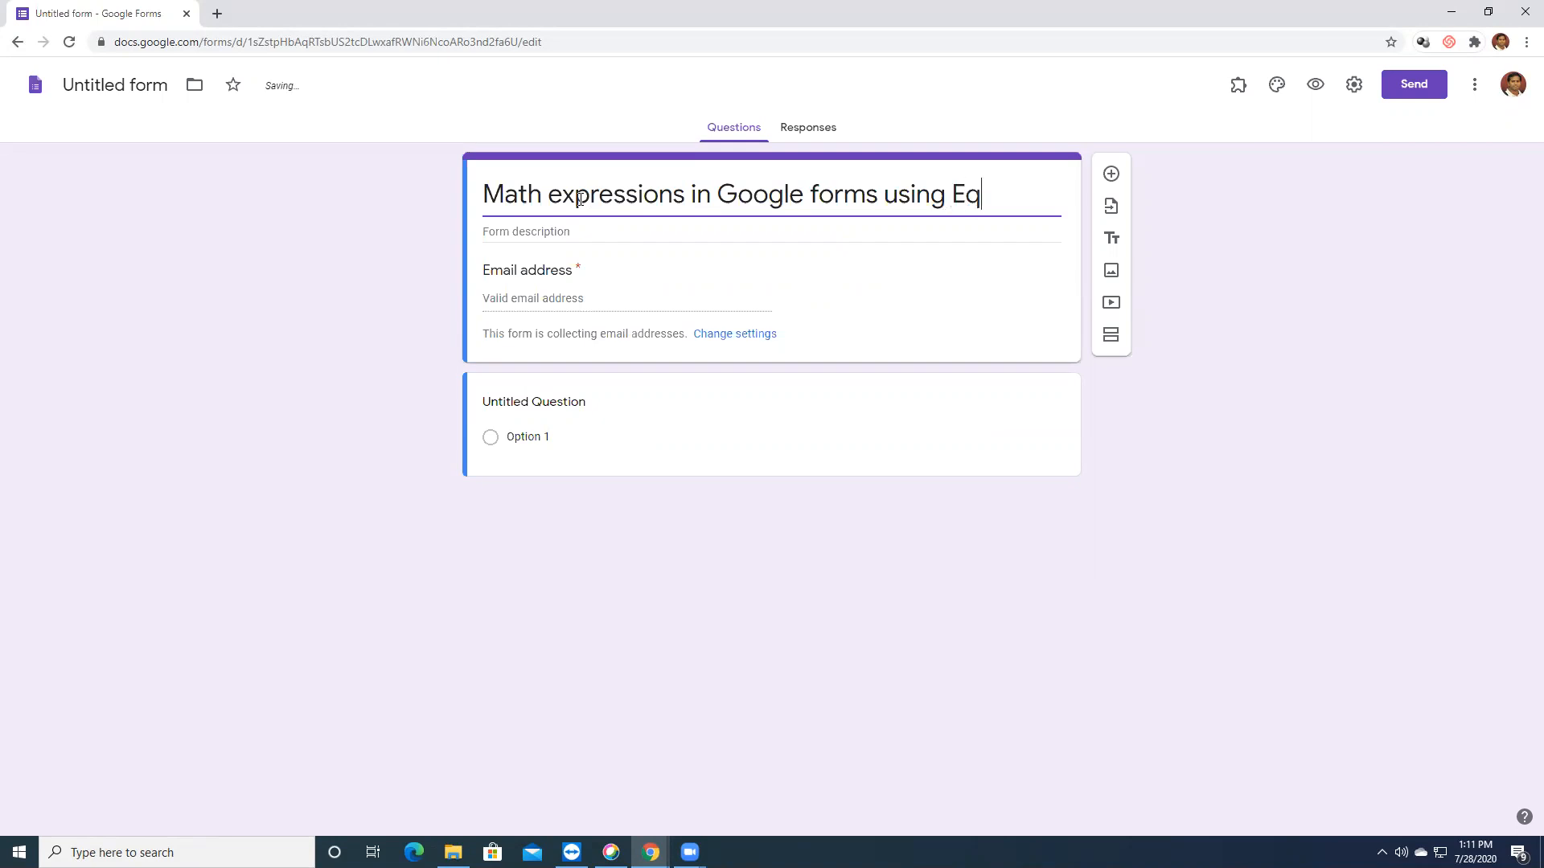
type("uatio -")
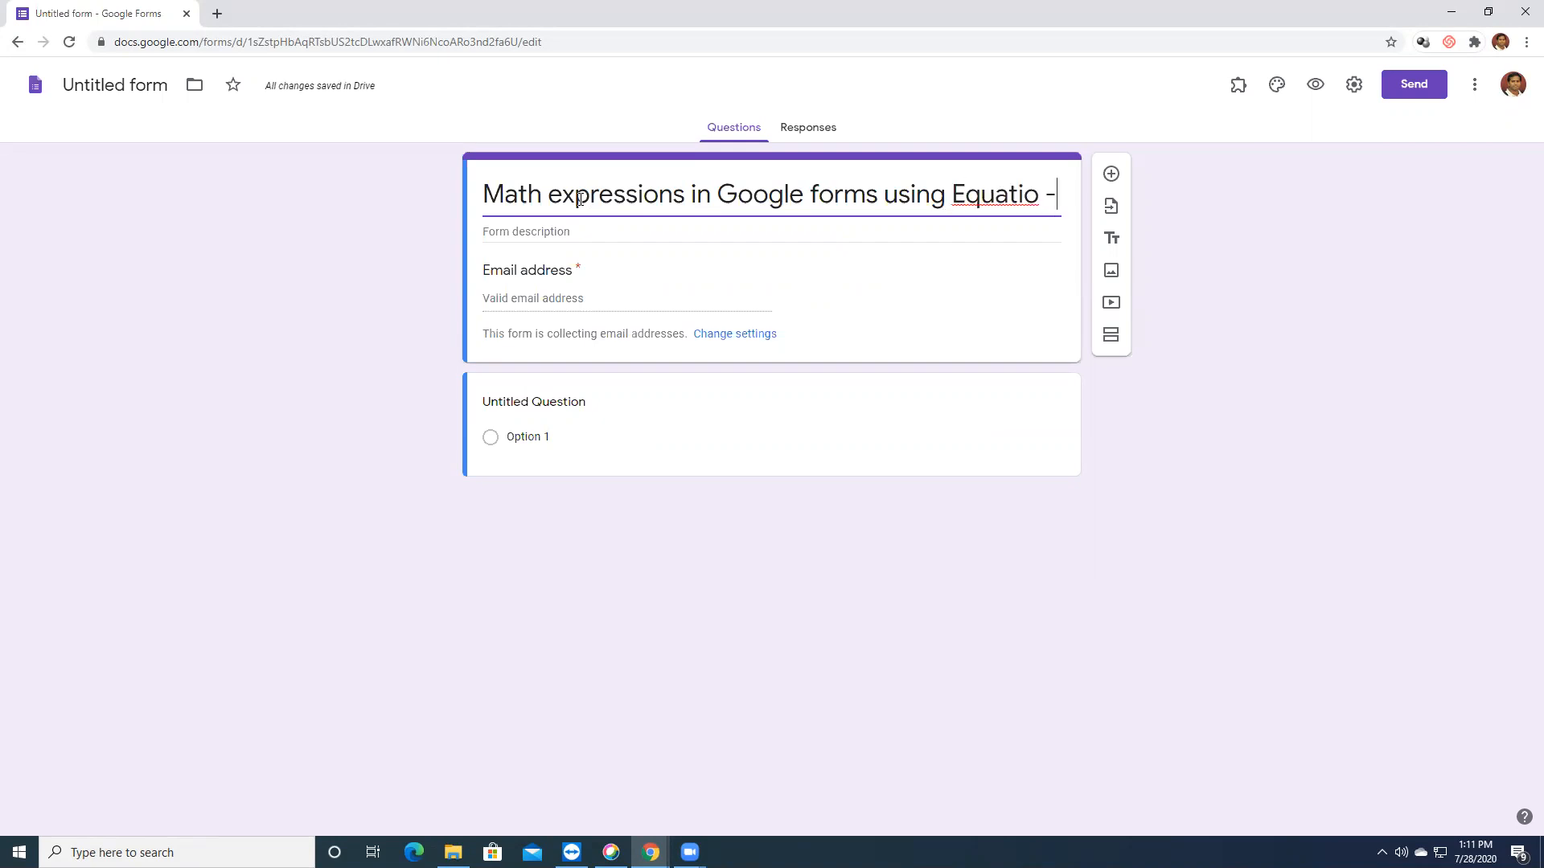
type(" Chrome ")
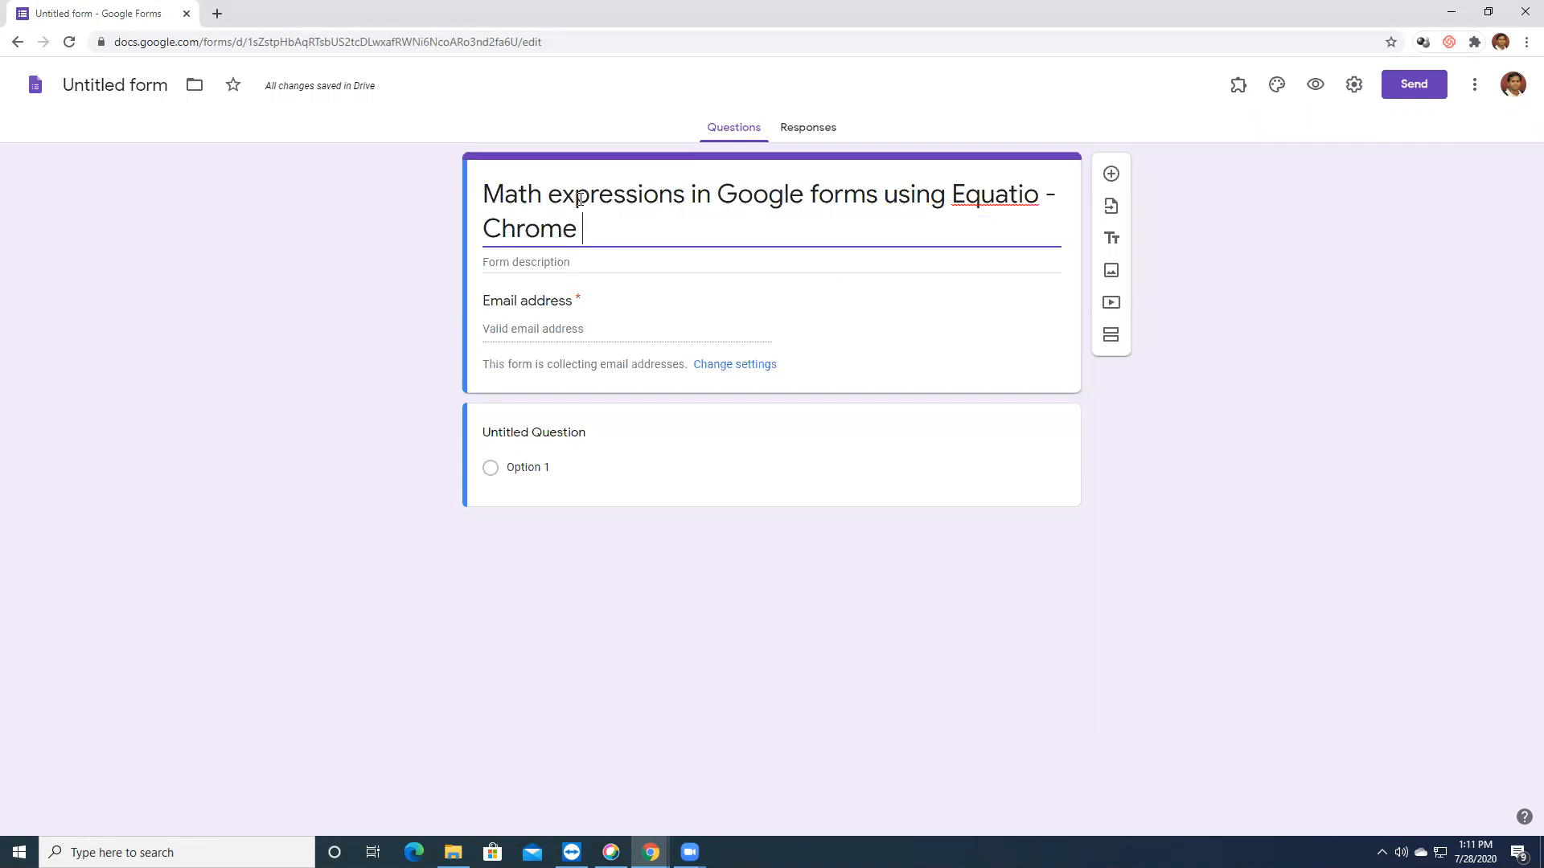
type("extension")
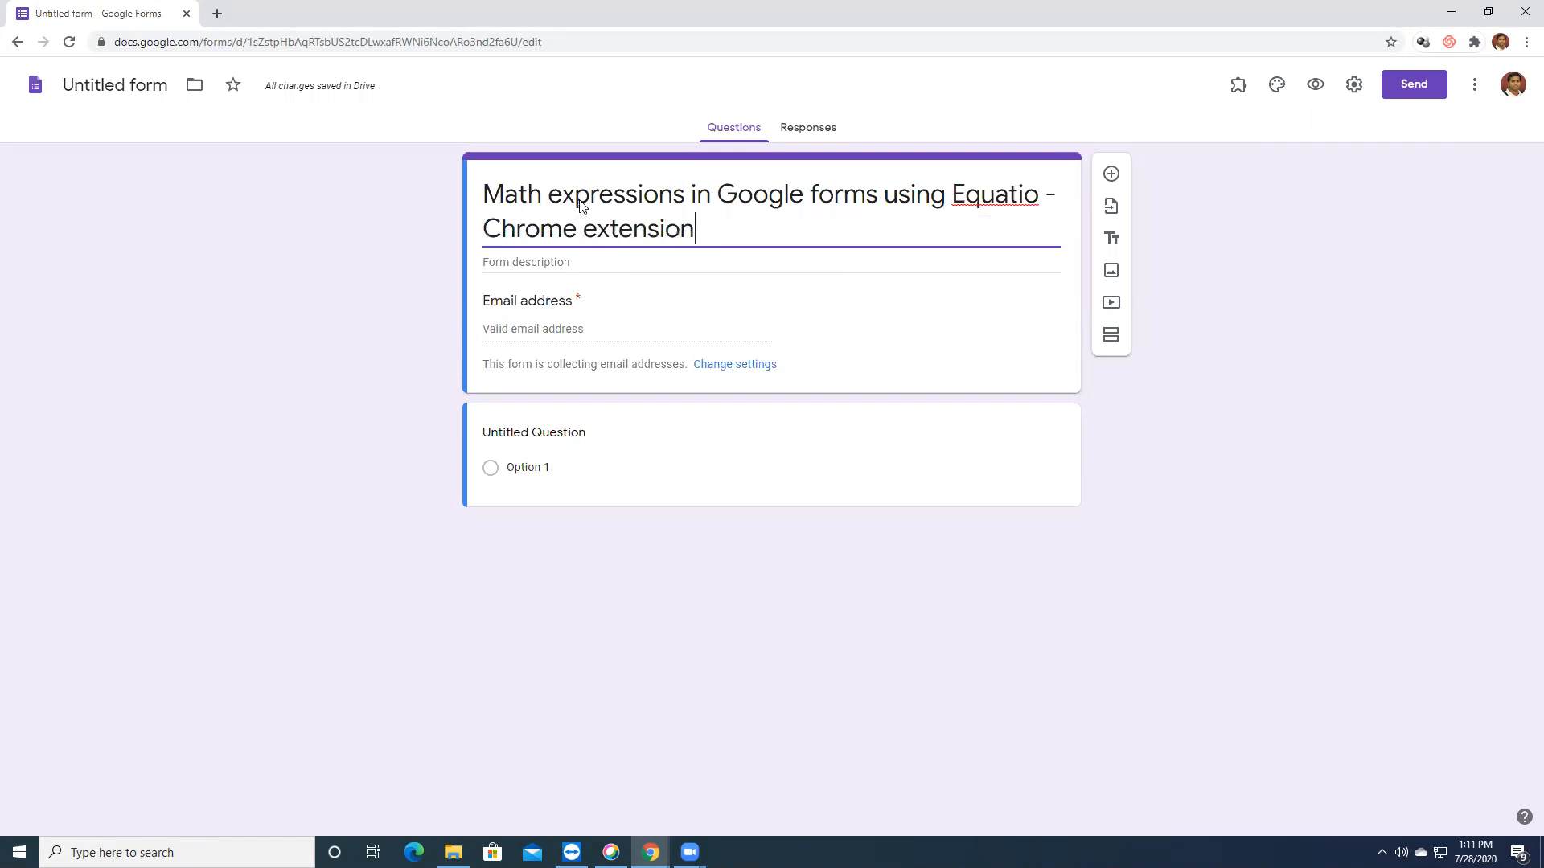
left_click(559, 436)
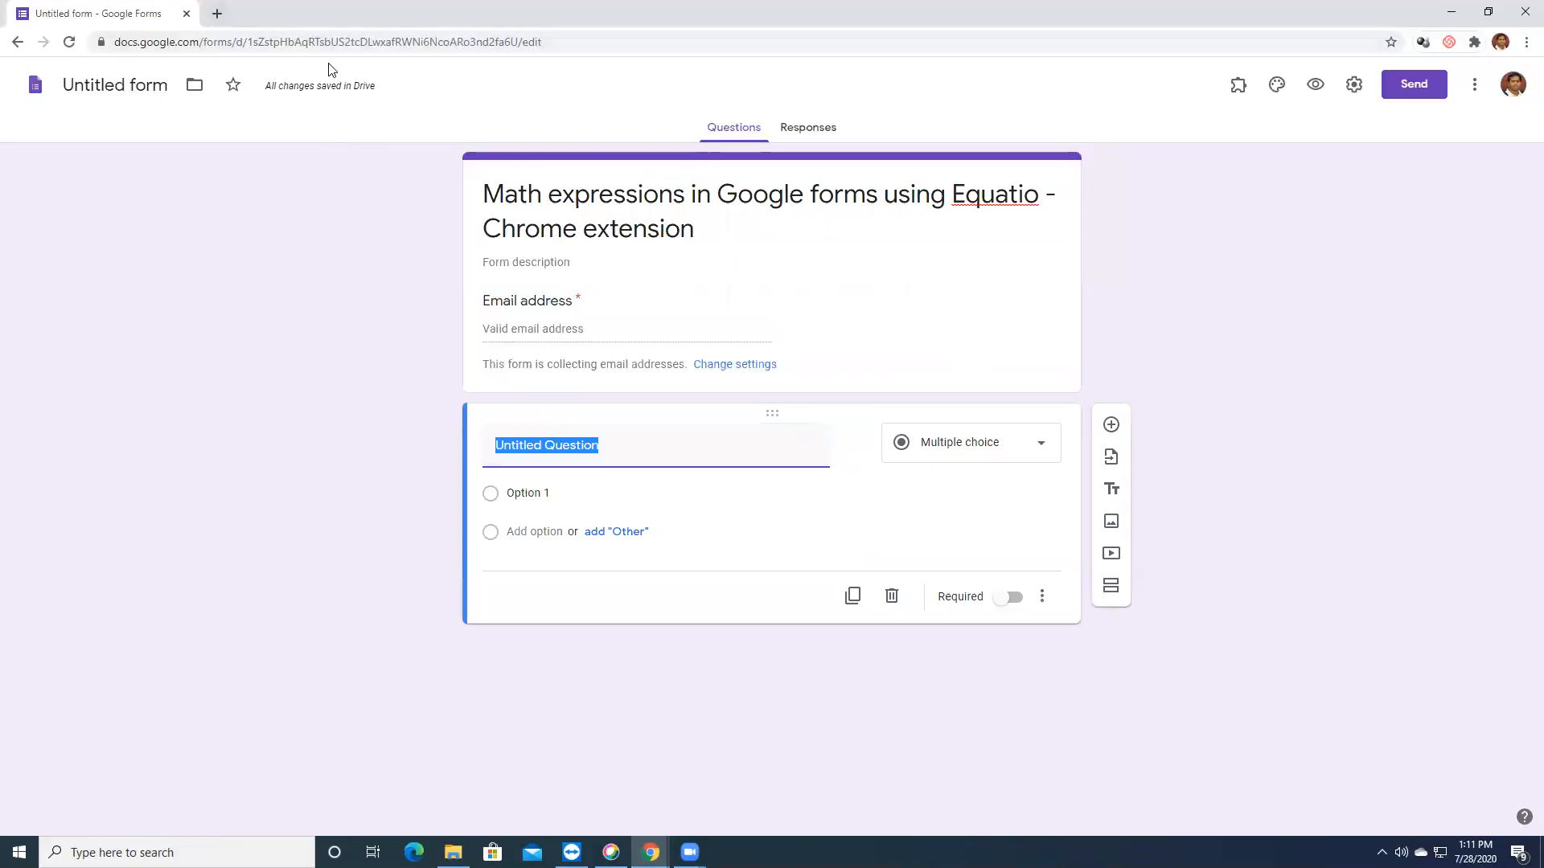
left_click(143, 87)
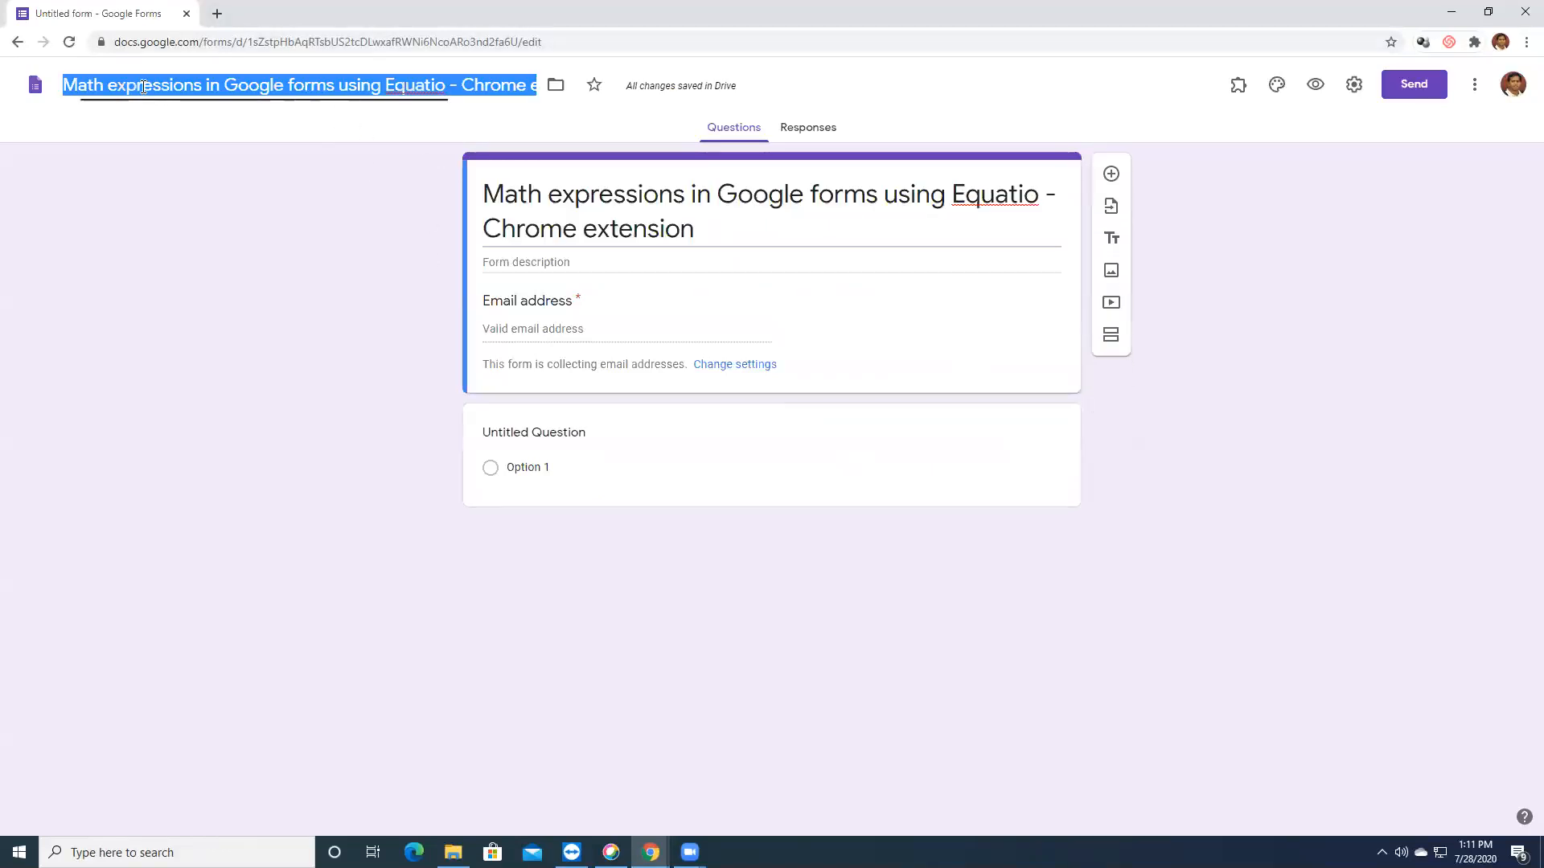
Search the web in a new tab for "equatio chrome extension" and open the EquatIO - Math made digital page in the Chrome Web Store
left_click(217, 13)
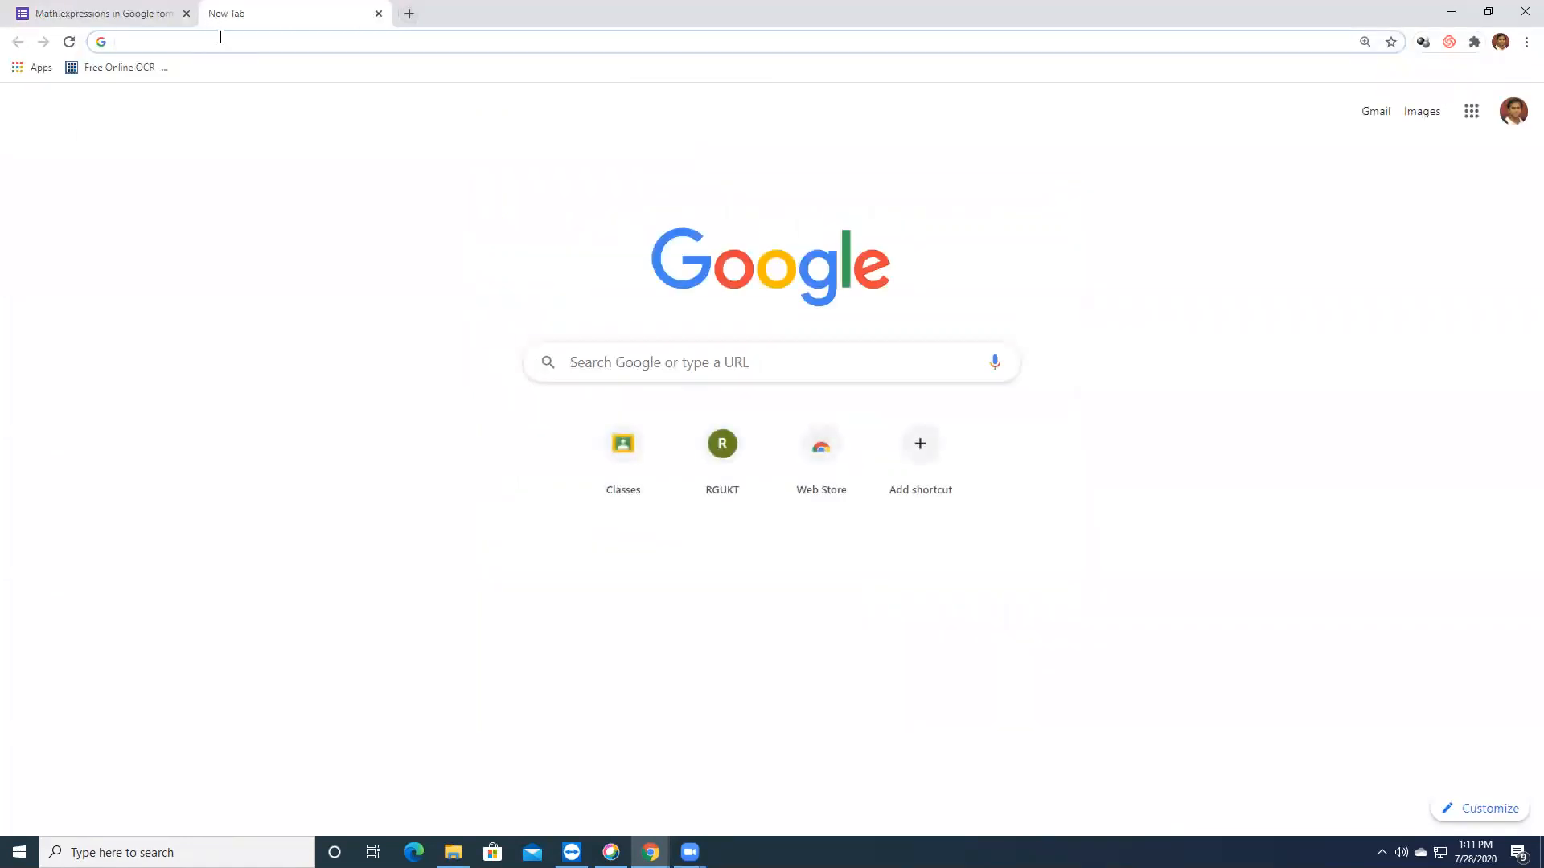
type("equatio chrome extension")
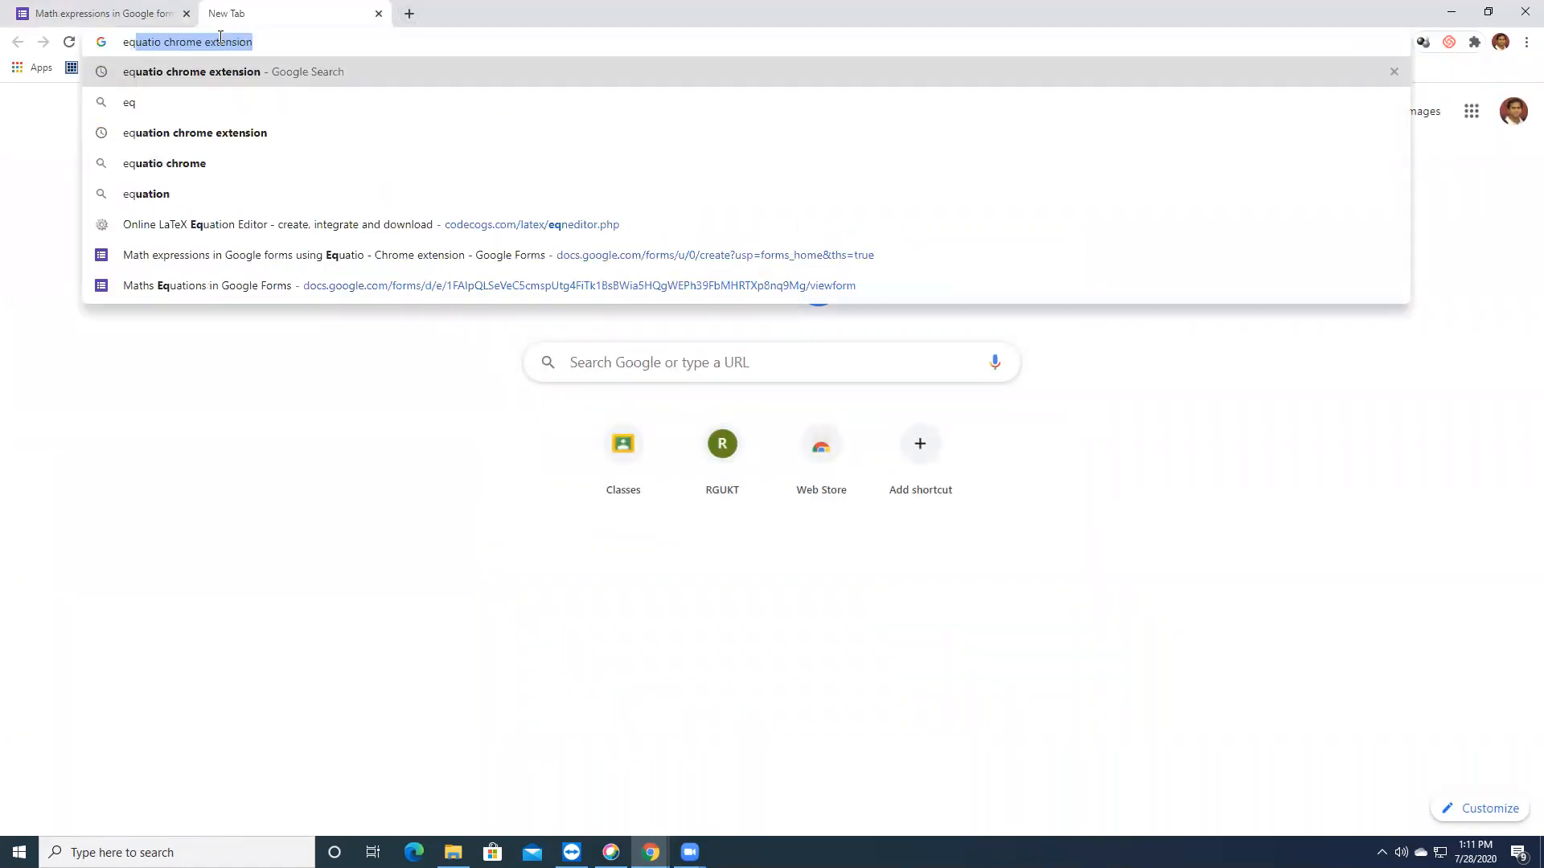
key("Return")
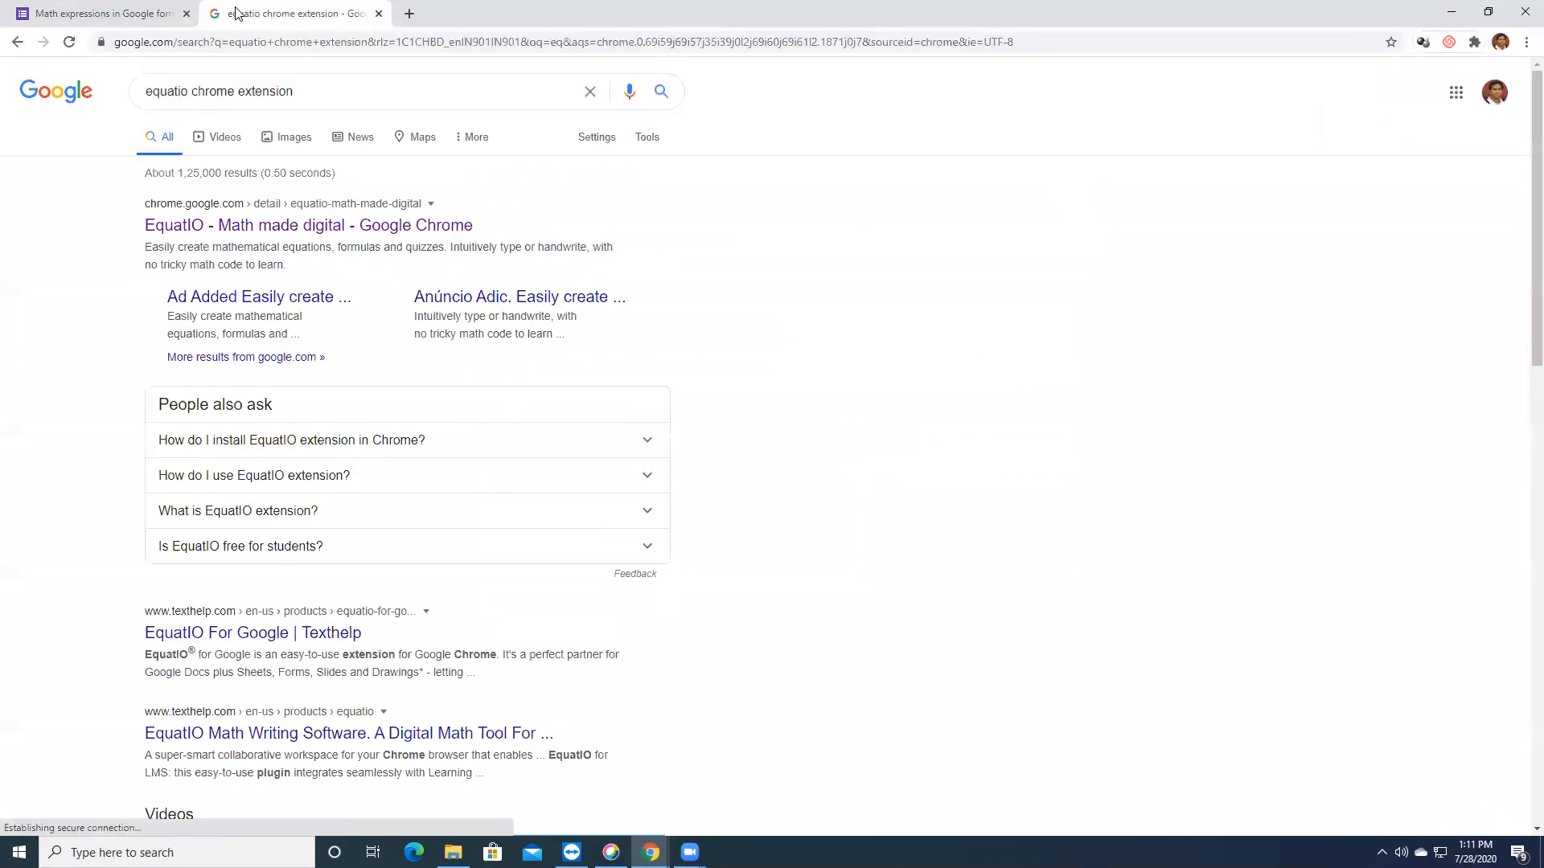
left_click(313, 228)
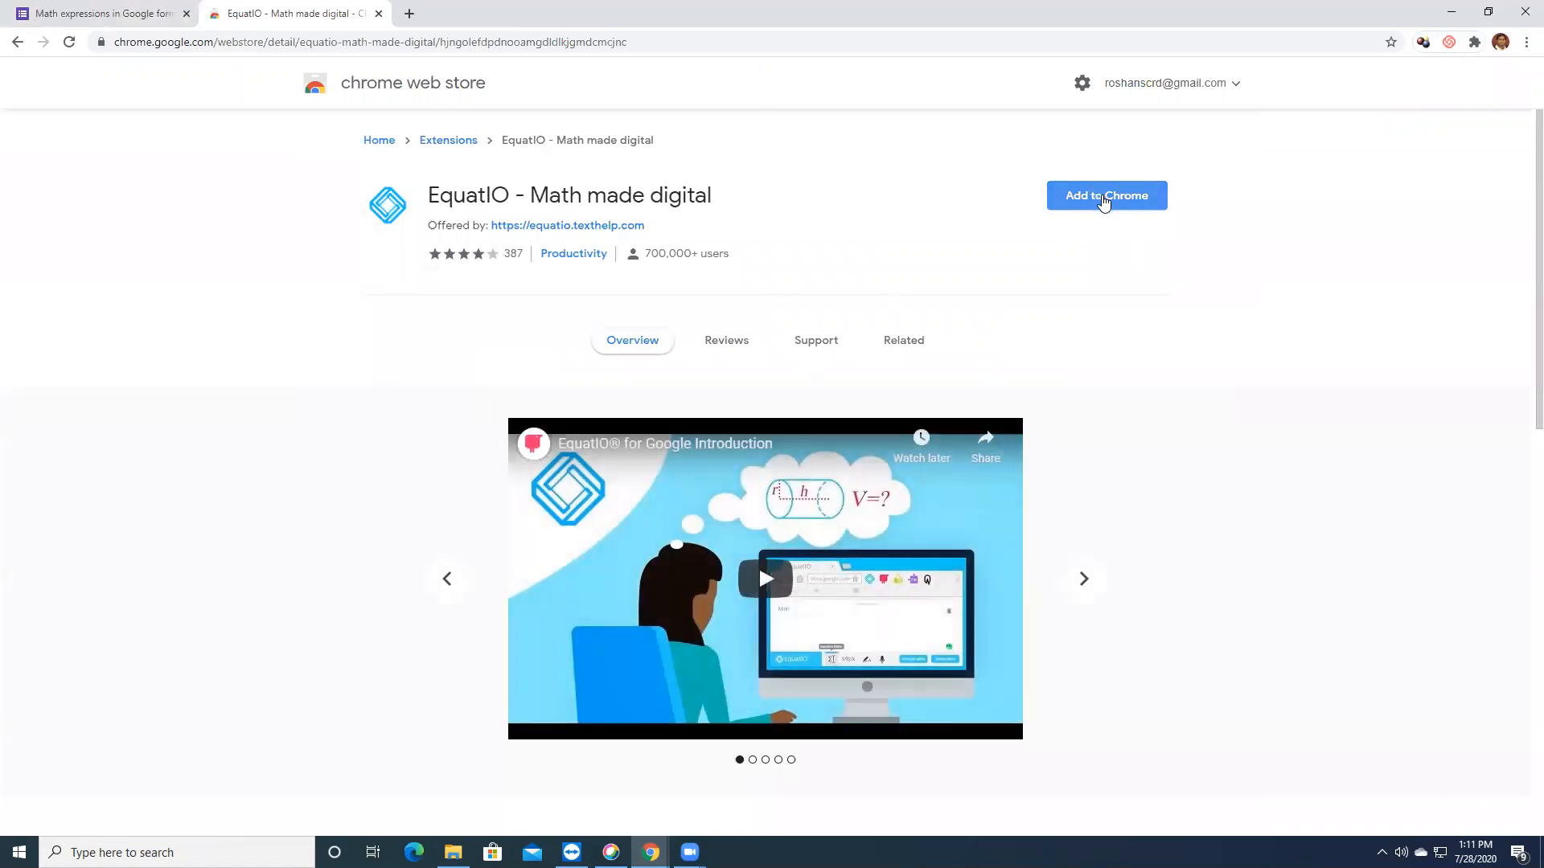
Review the EquatIO overview, add the extension to Chrome, and dismiss the installation notice
scroll(1068, 445, "down", 1)
scroll(824, 507, "down", 5)
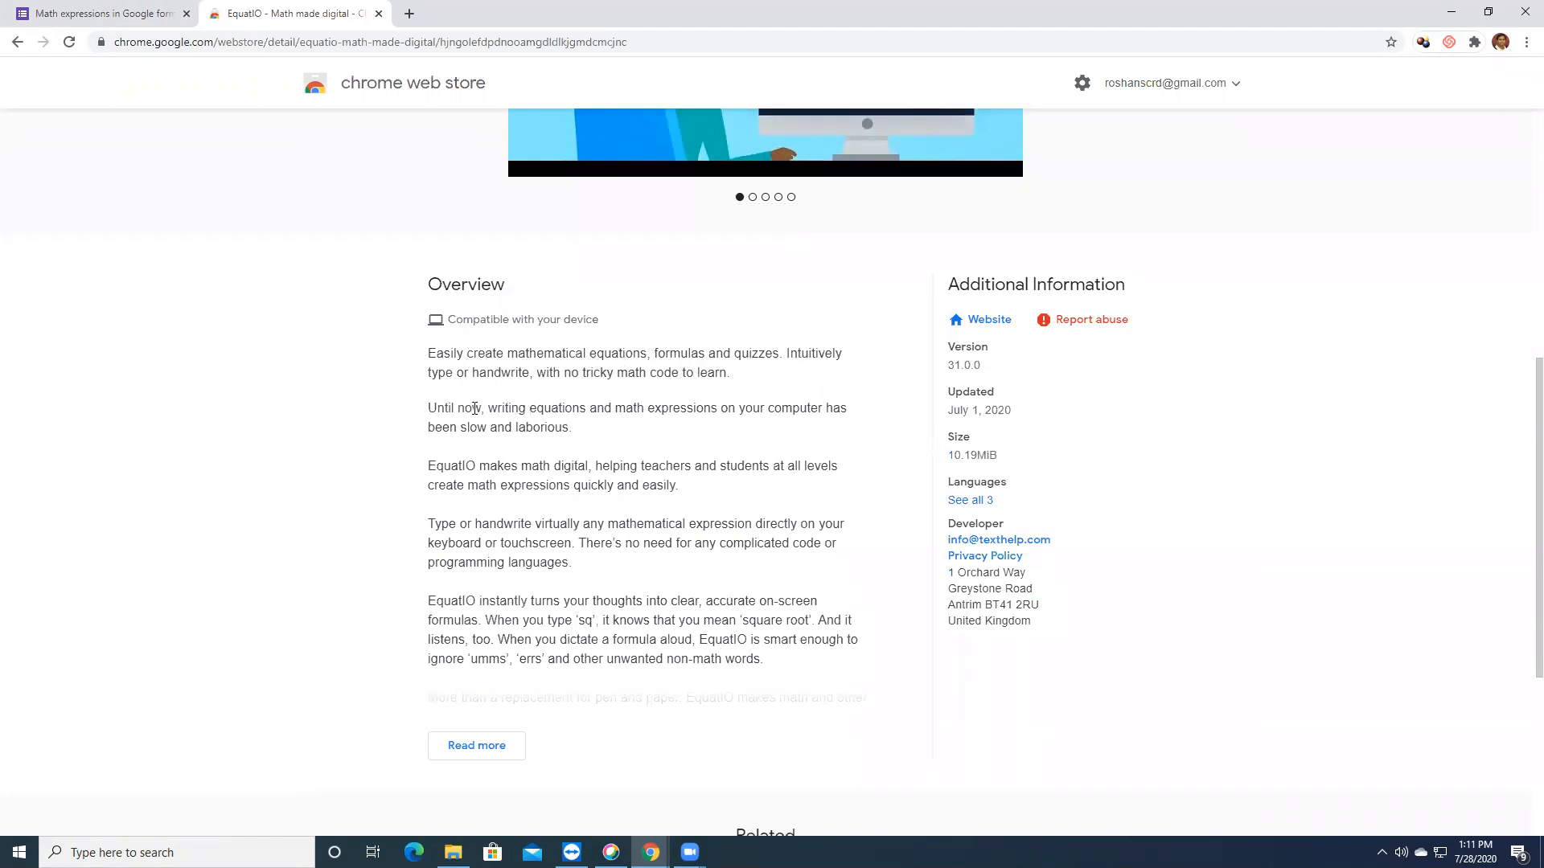
scroll(776, 402, "up", 1)
scroll(770, 405, "up", 6)
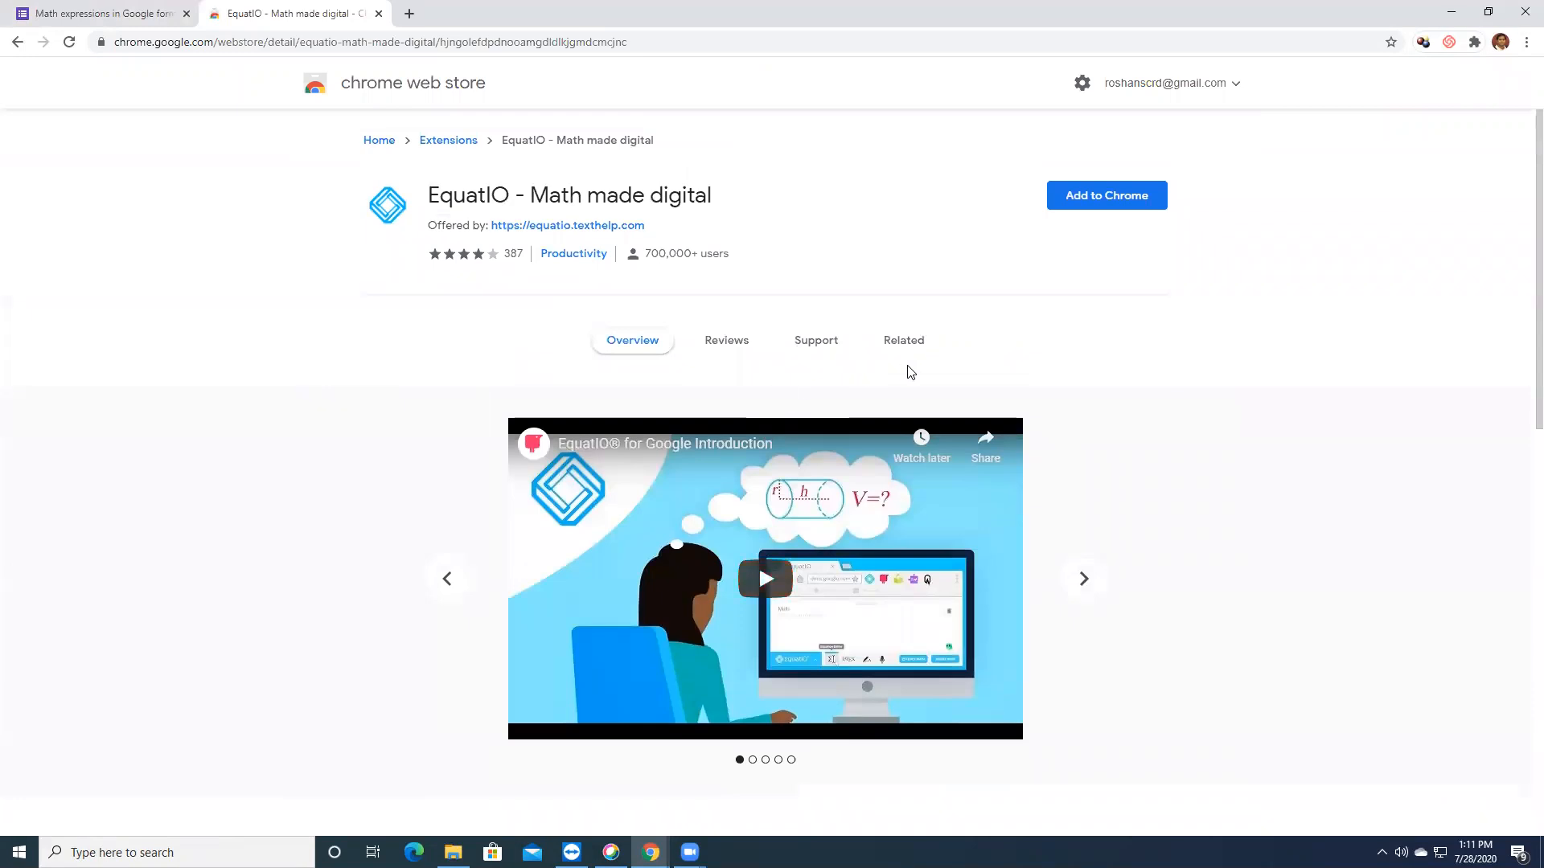
left_click(1097, 201)
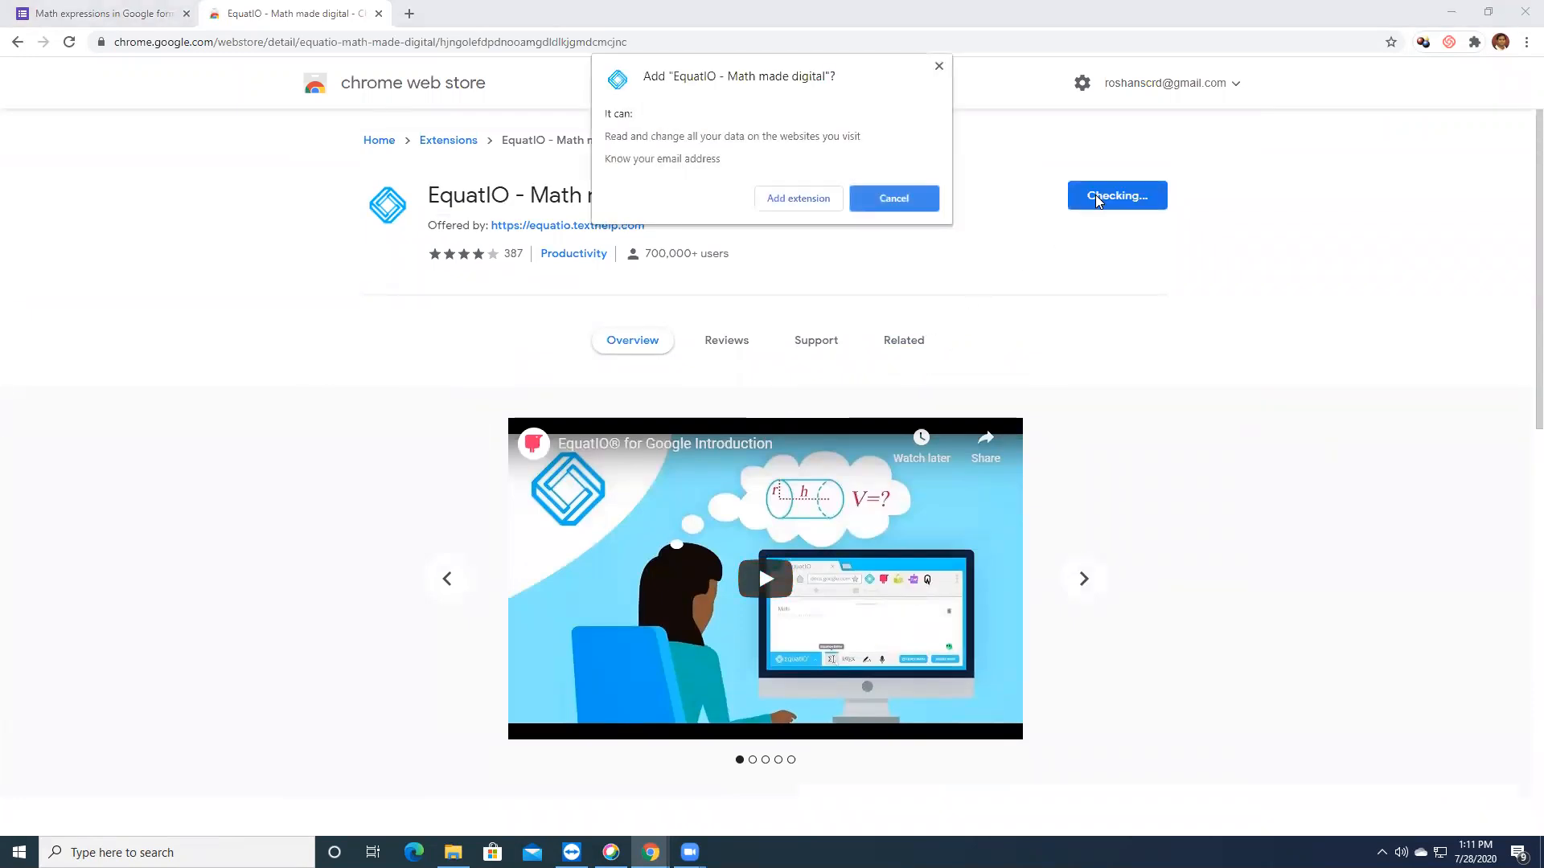
left_click(797, 198)
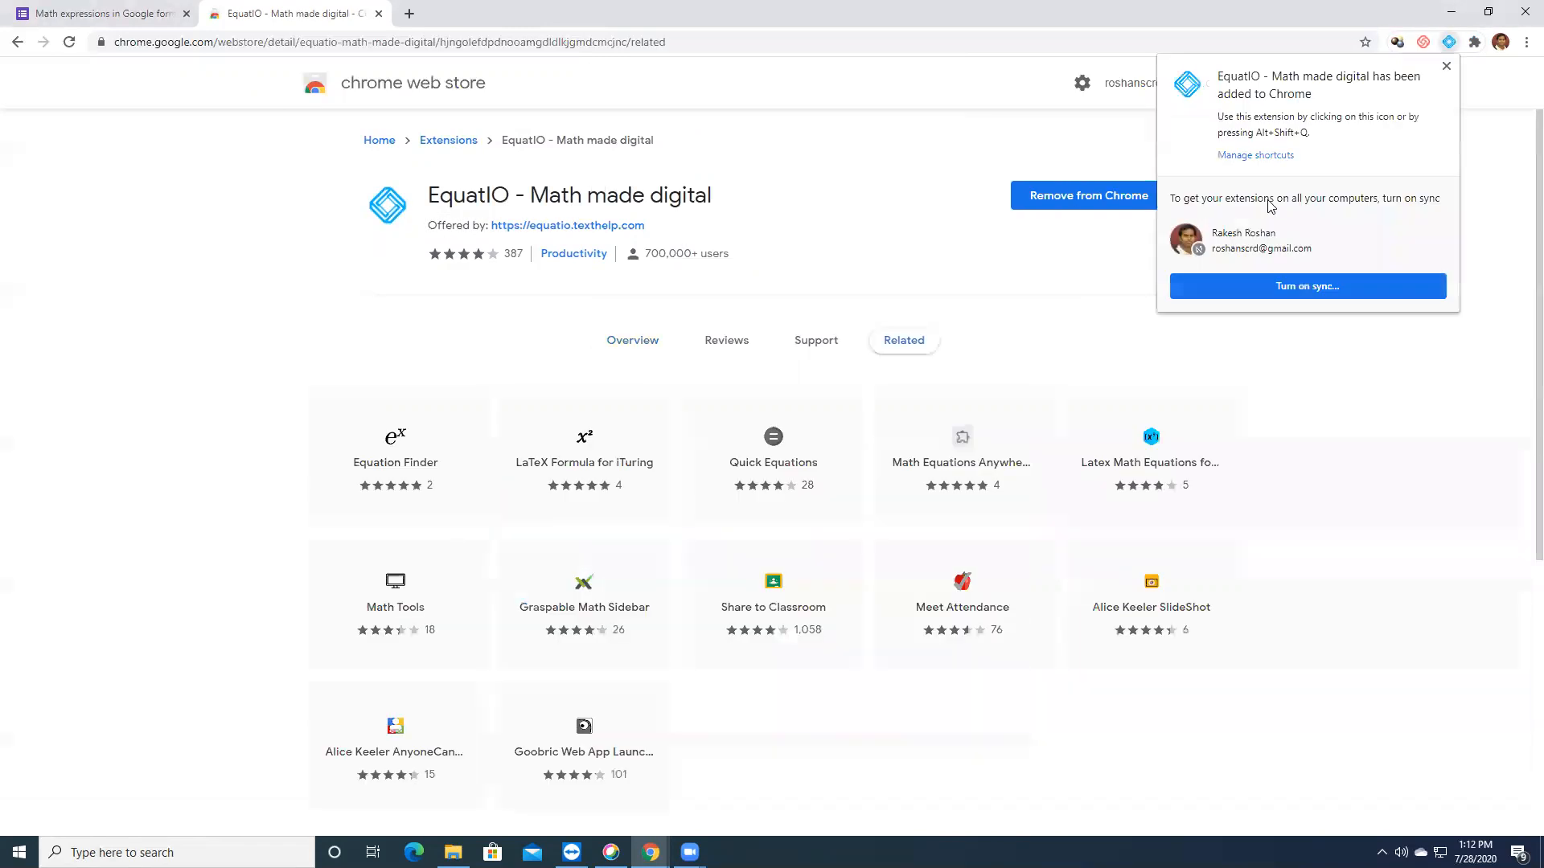
left_click(1446, 68)
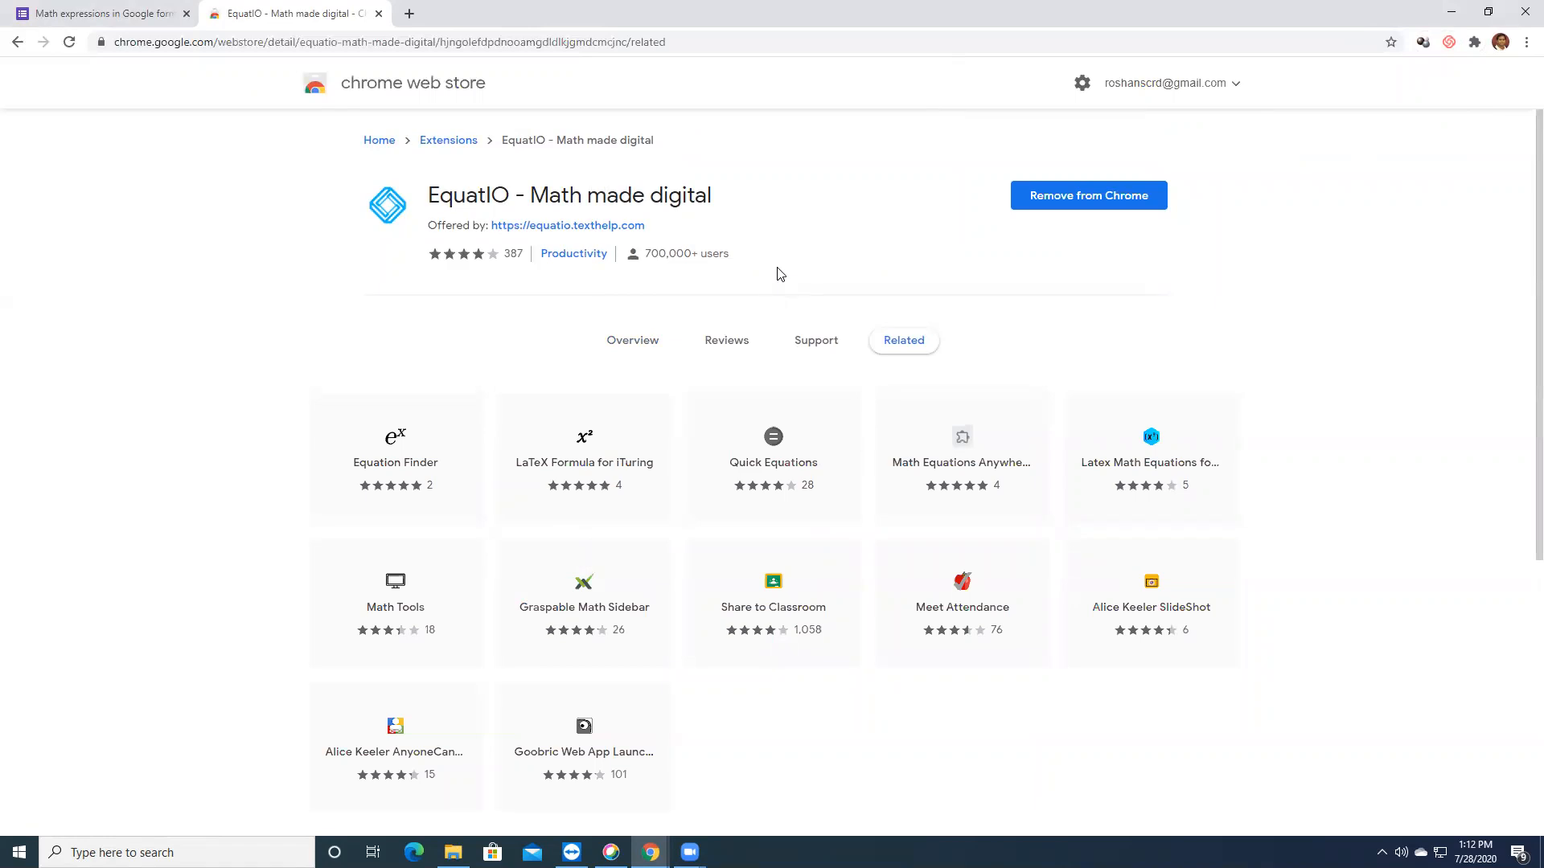
Return to the form, go to the Forms home page, and reopen the "Math expressions in Google forms using Equatio" form from the recent forms
left_click(72, 18)
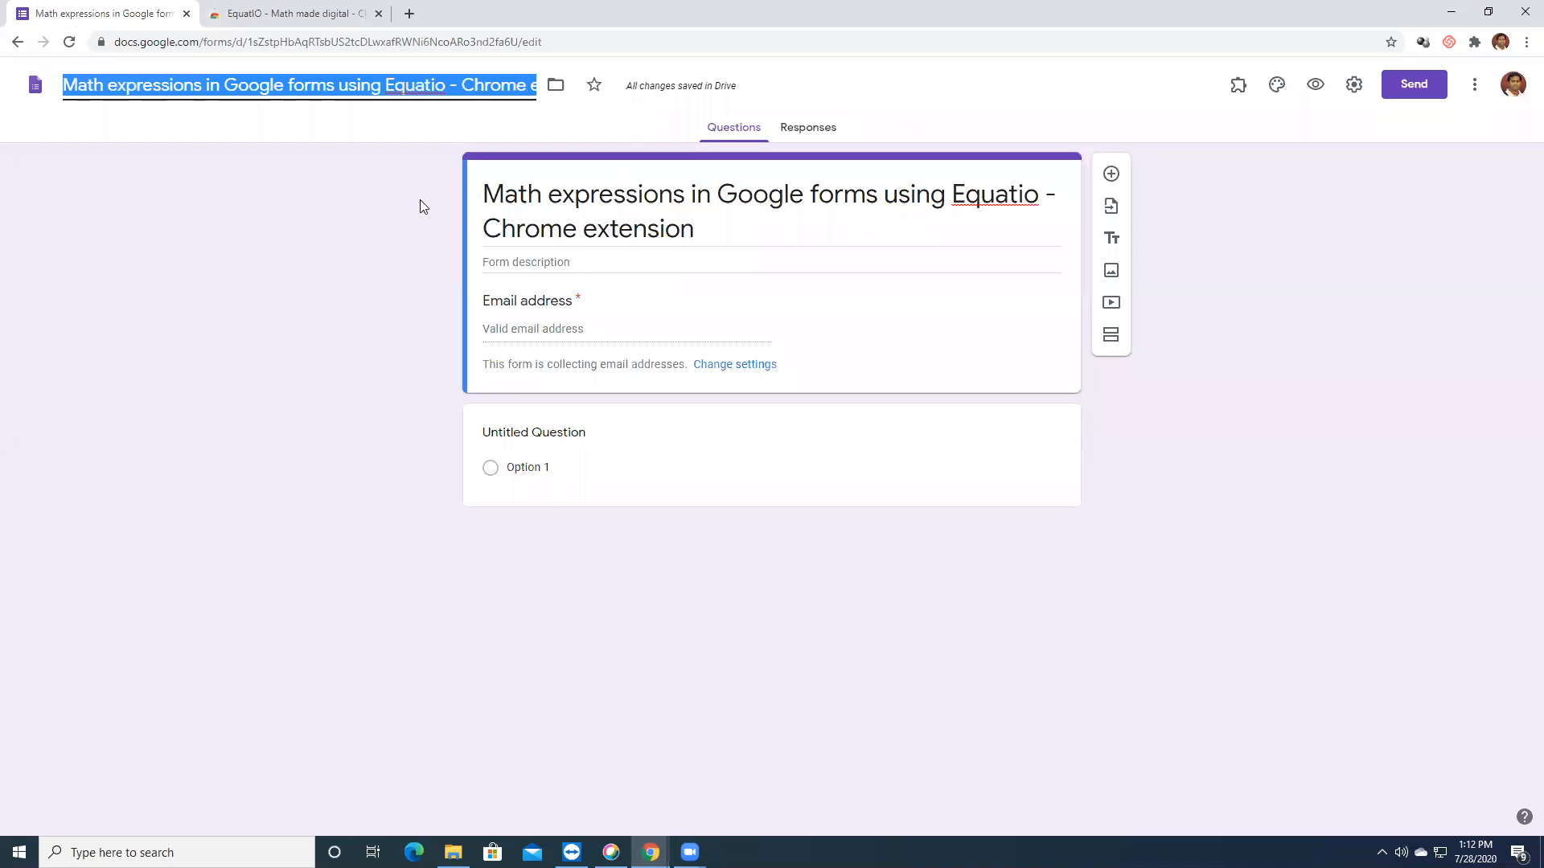
left_click(1475, 42)
left_click(1334, 159)
left_click(1344, 234)
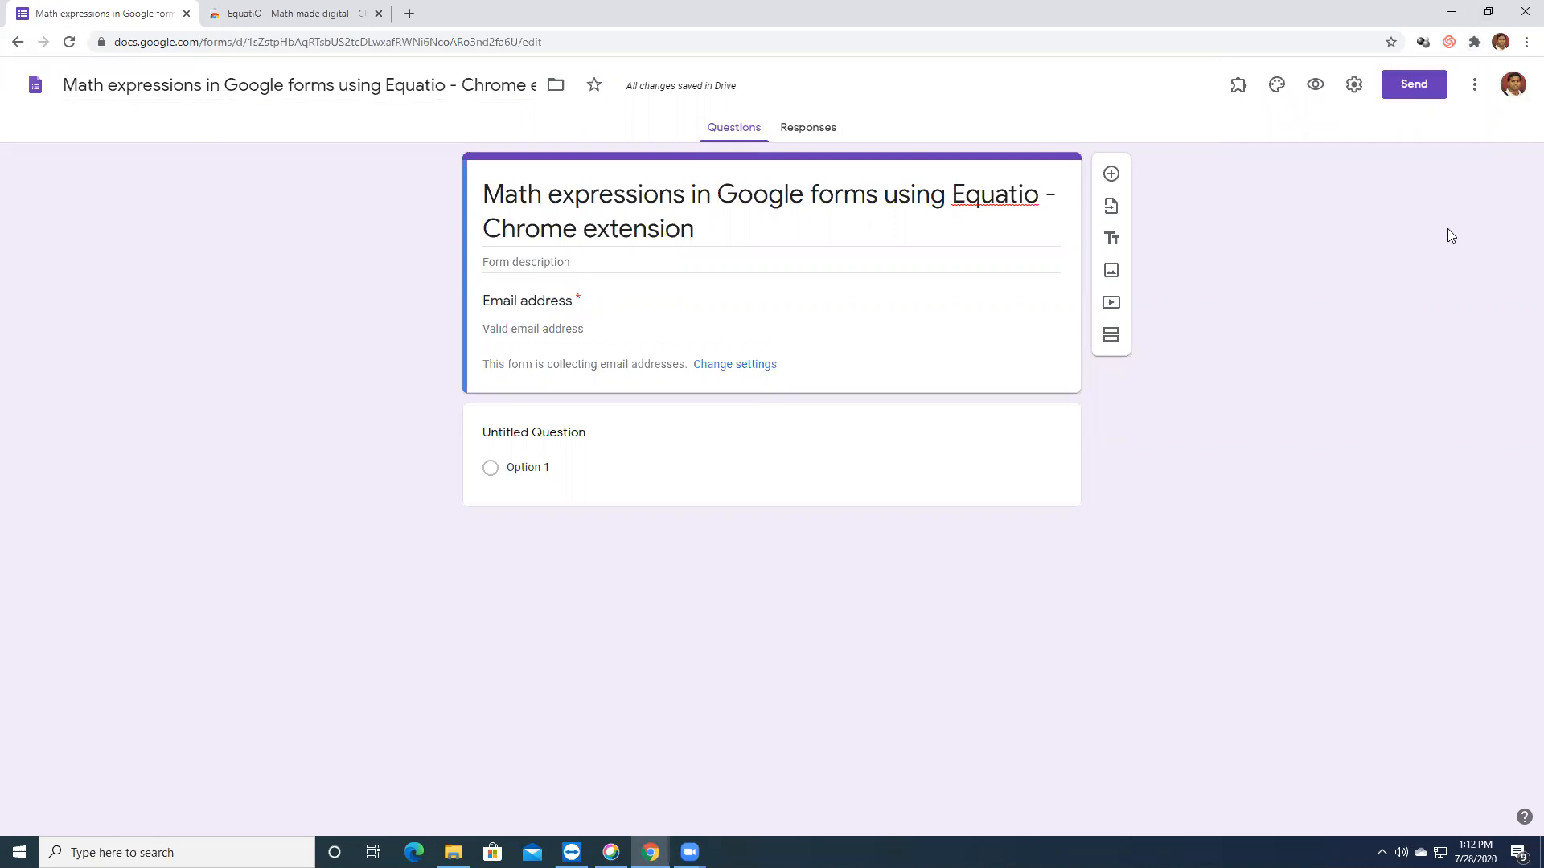
left_click(35, 92)
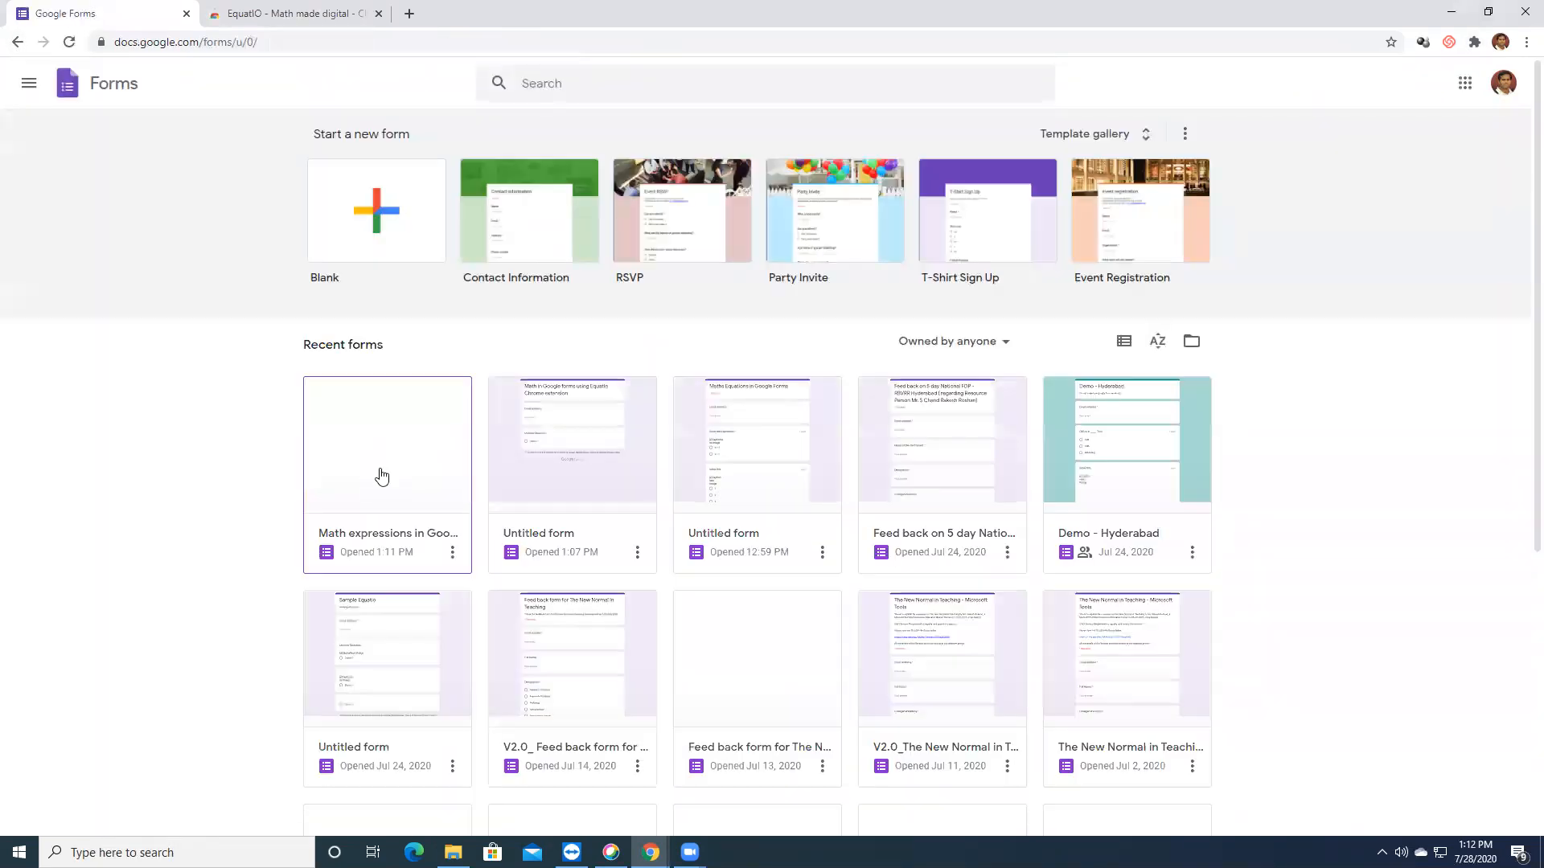
left_click(376, 455)
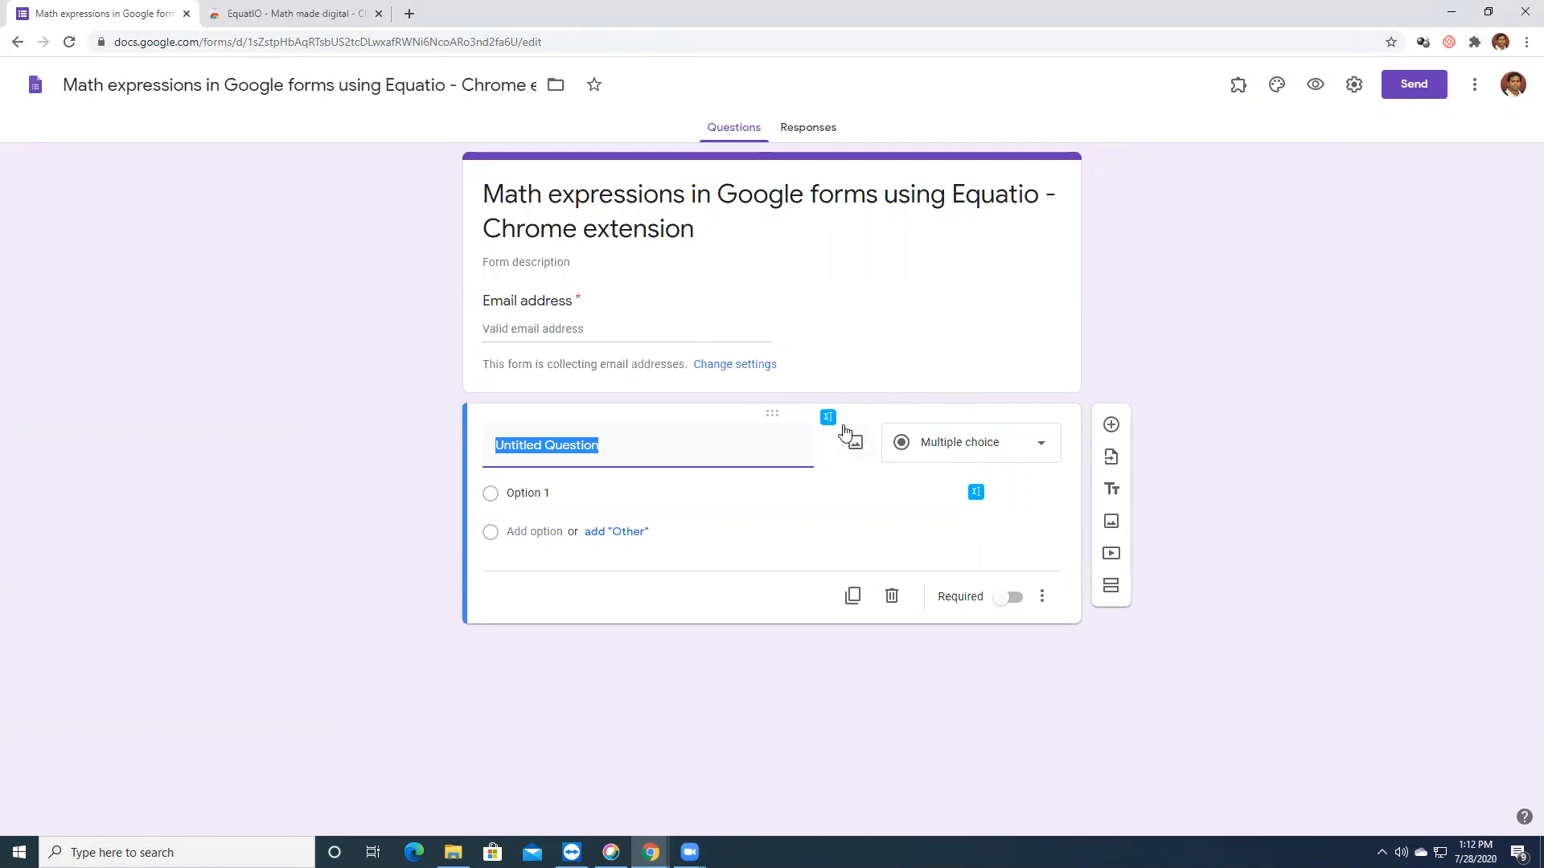
Set the first question's text to "Solve the Expression" and insert the EquatIO expression x² + 4x + 4 into it
type("S")
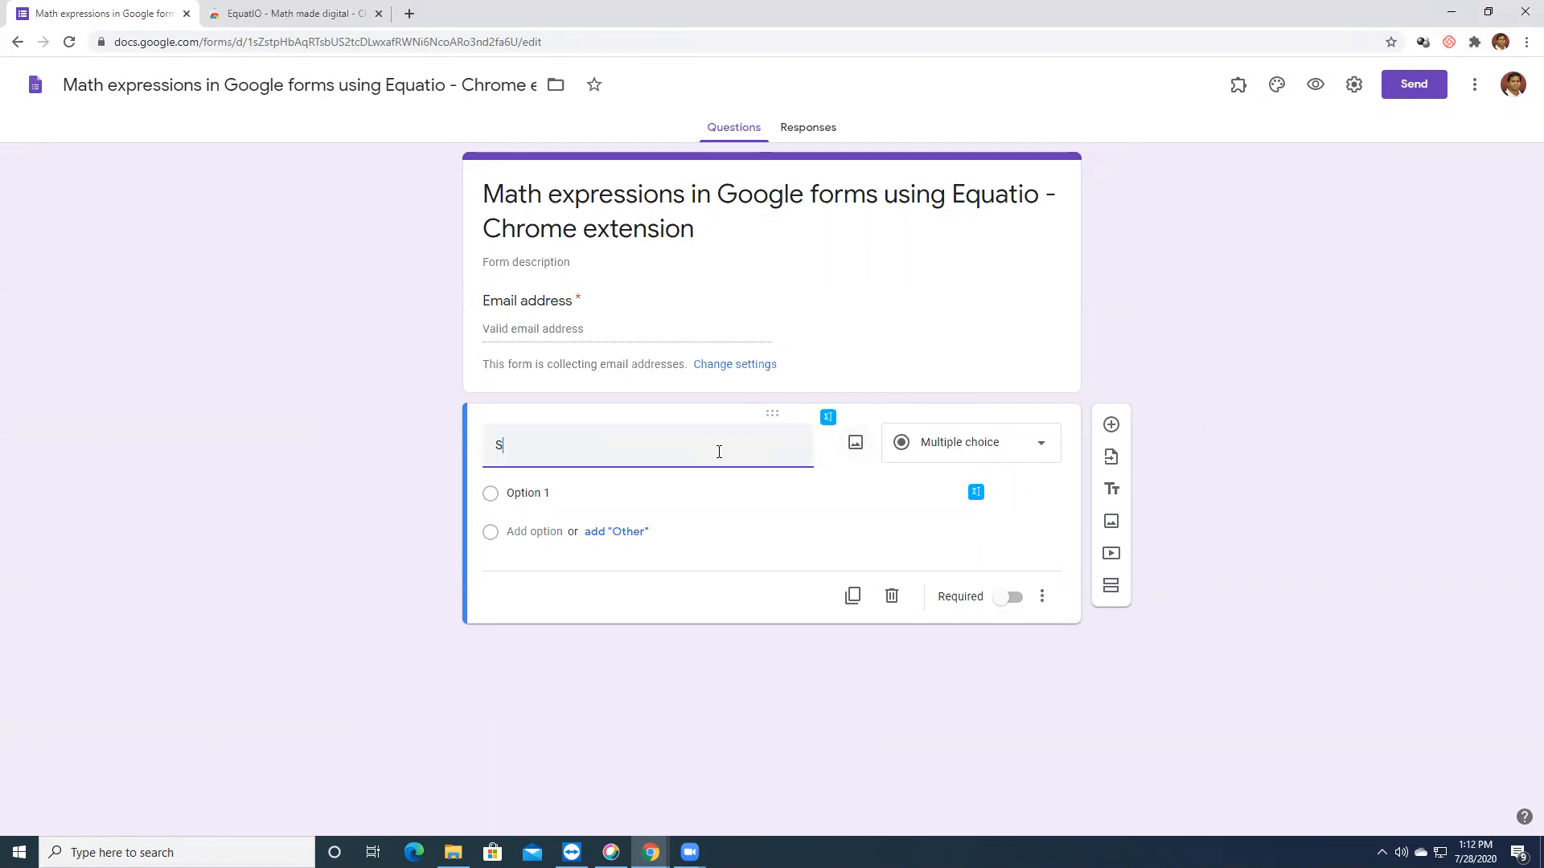
type("olve the Expression")
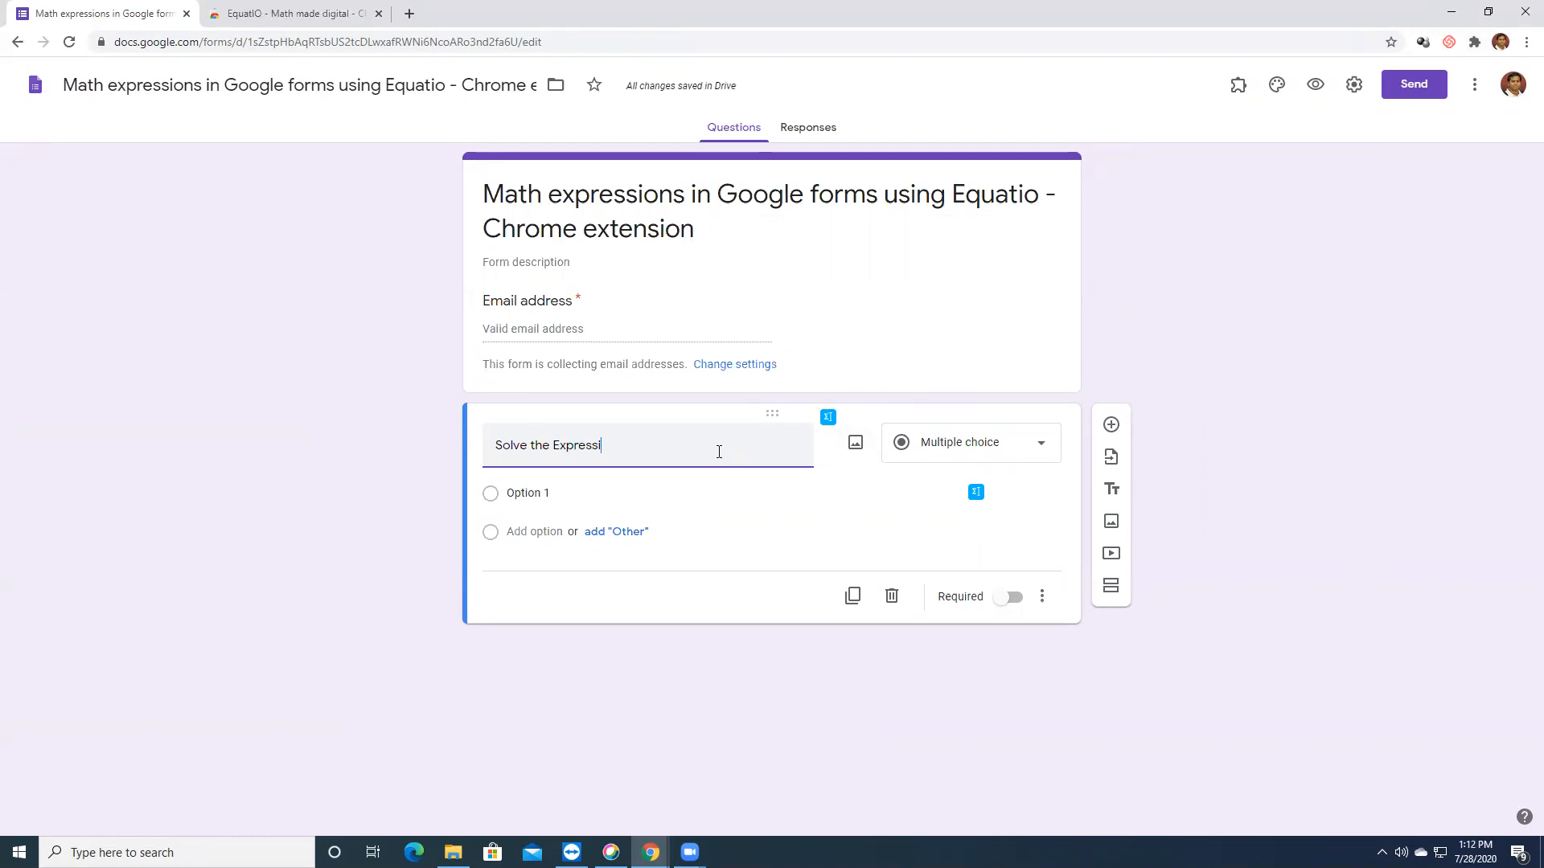
left_click(831, 426)
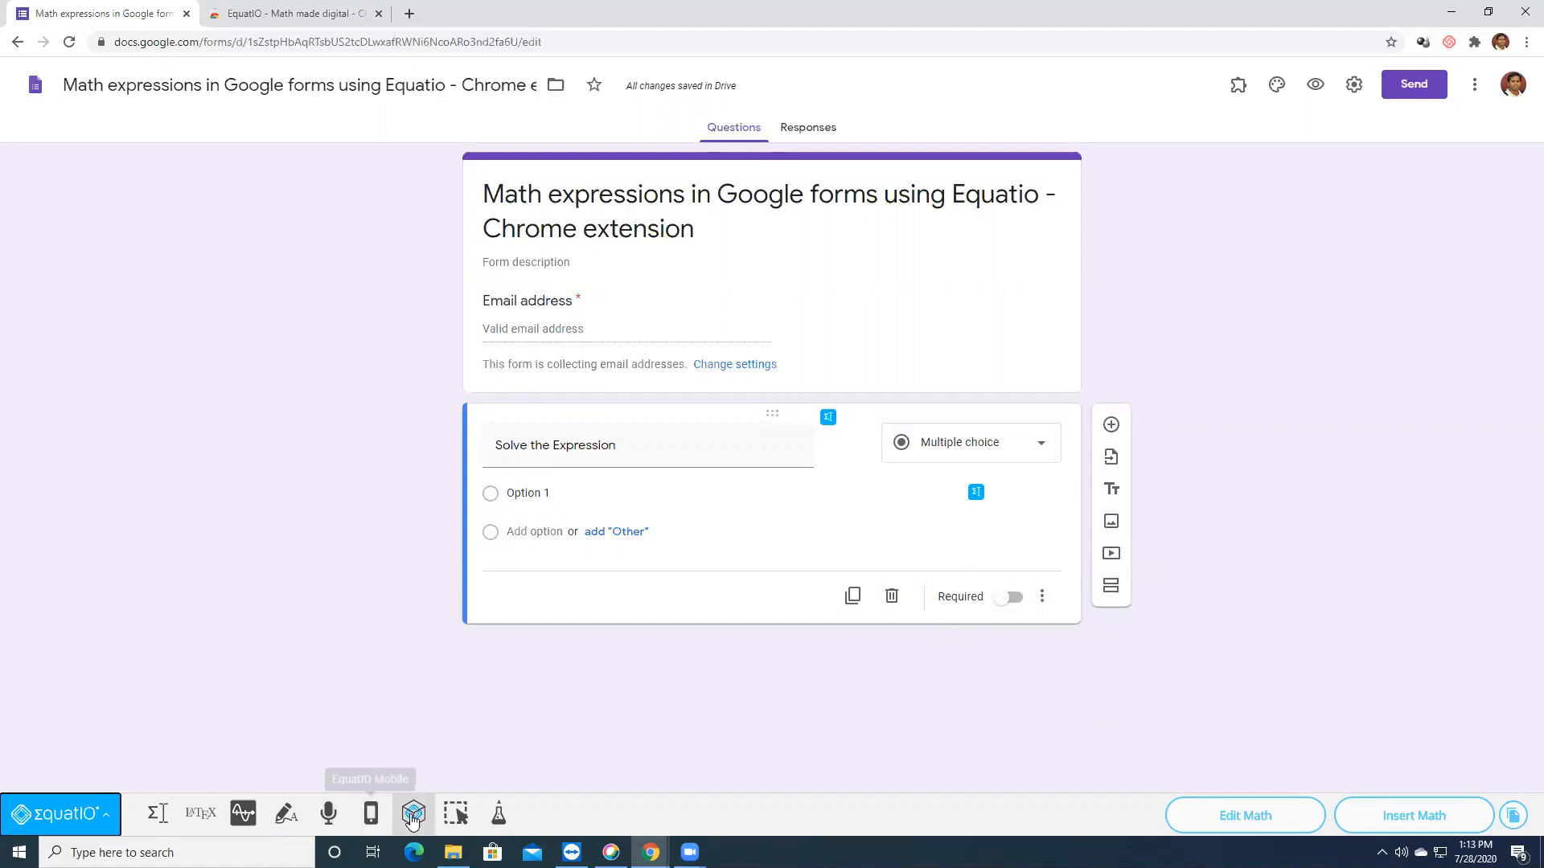
left_click(158, 814)
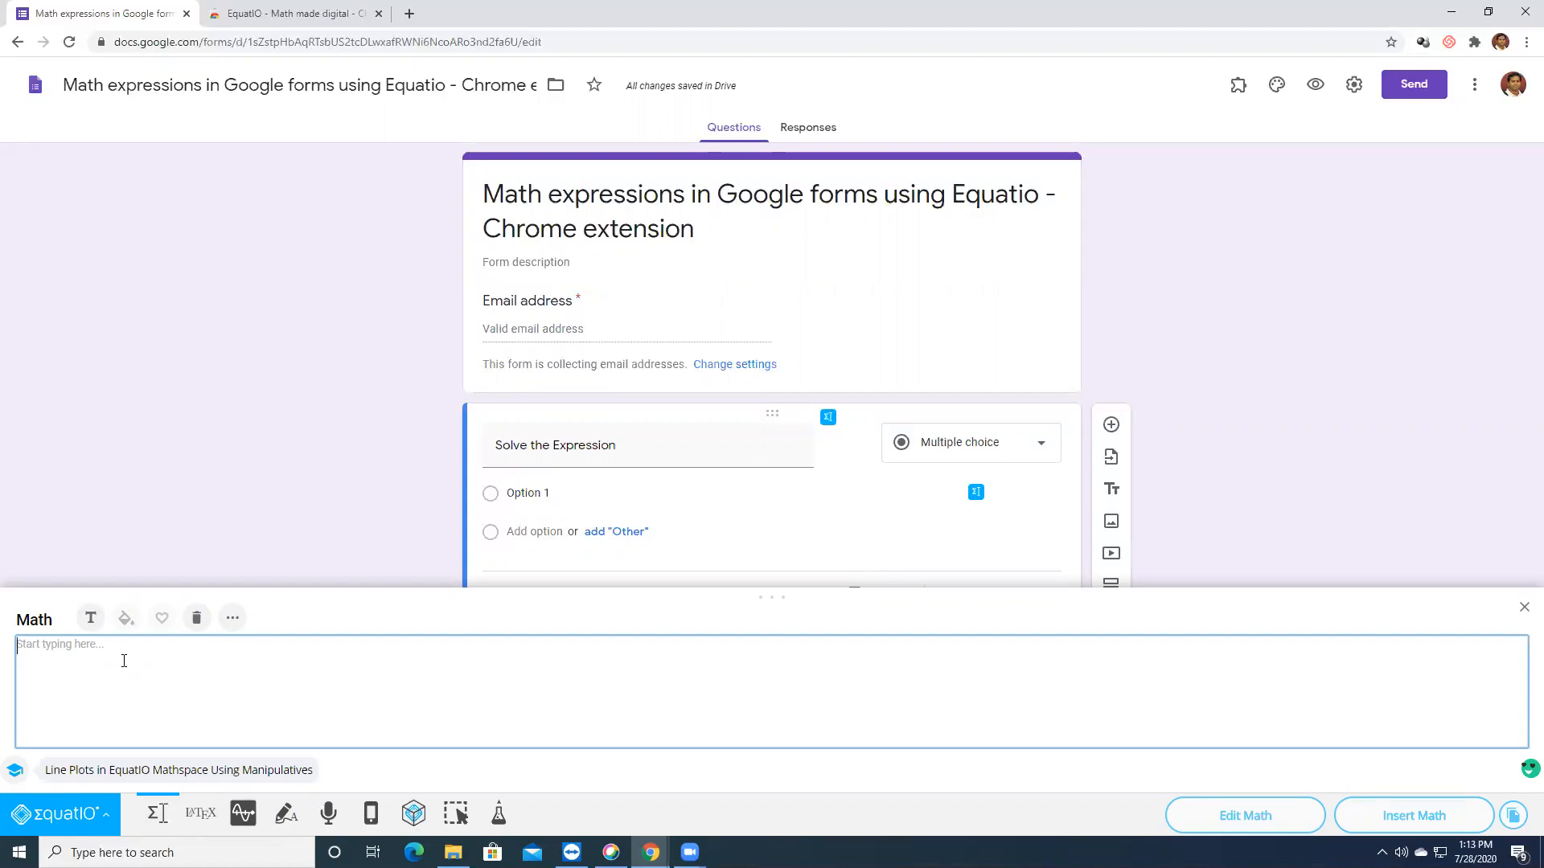
type("x")
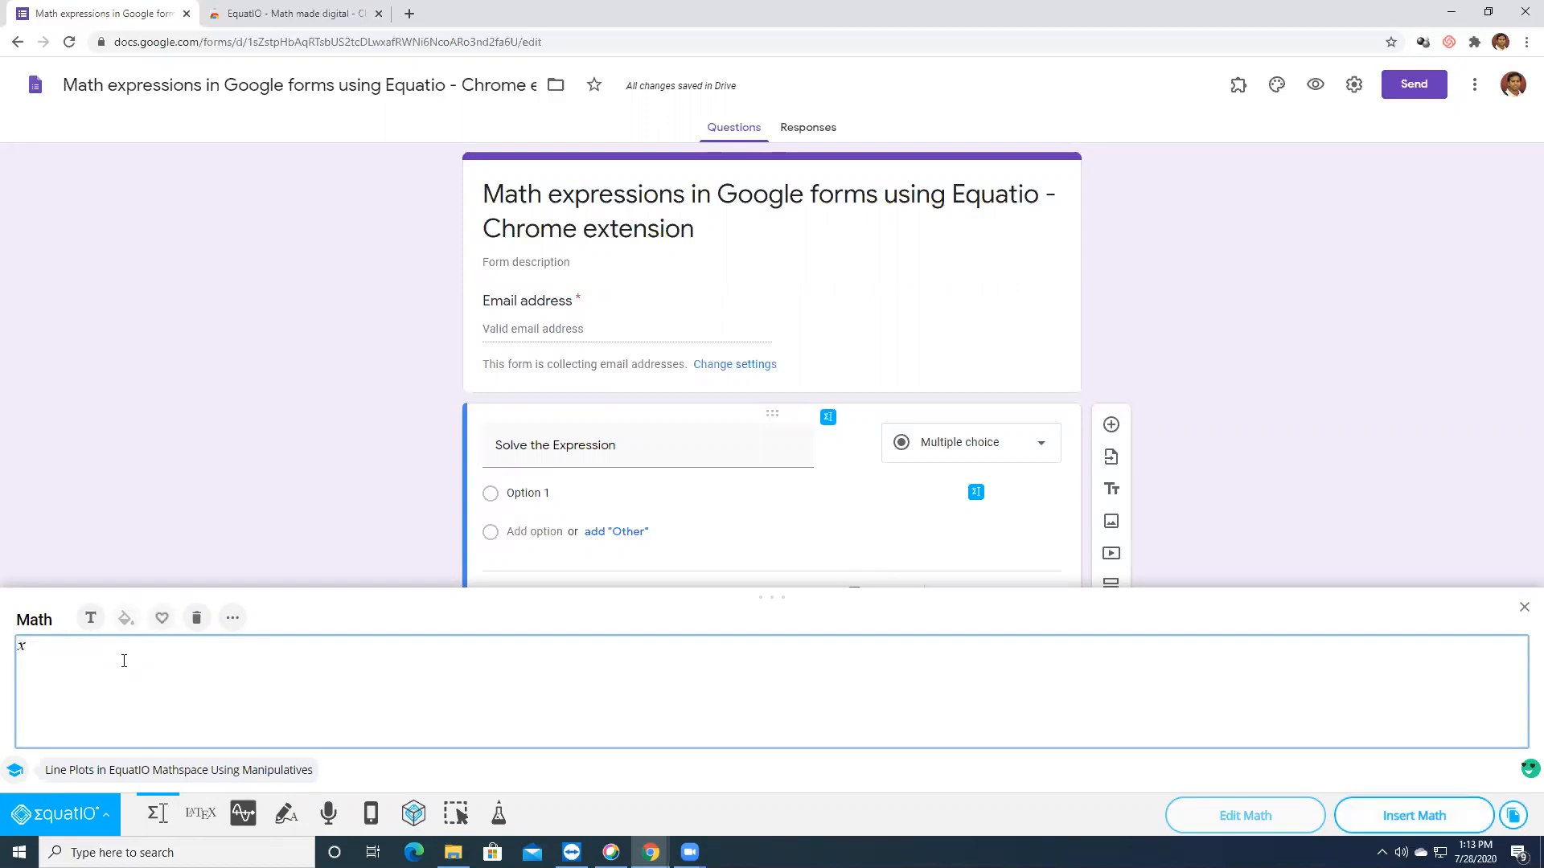
type("^2")
type("+ 4x + 4")
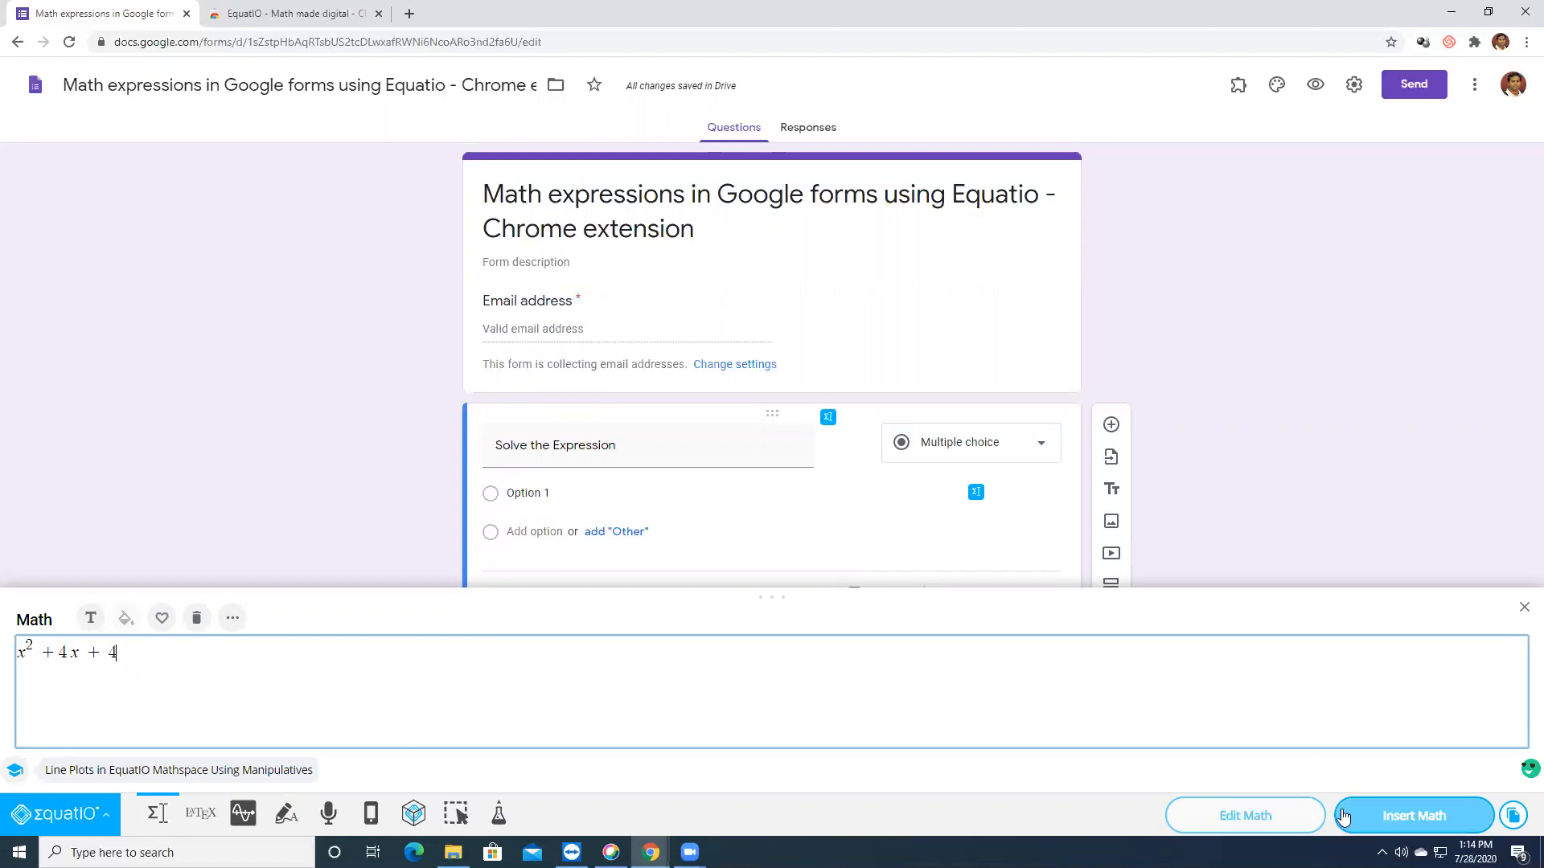
left_click(1396, 817)
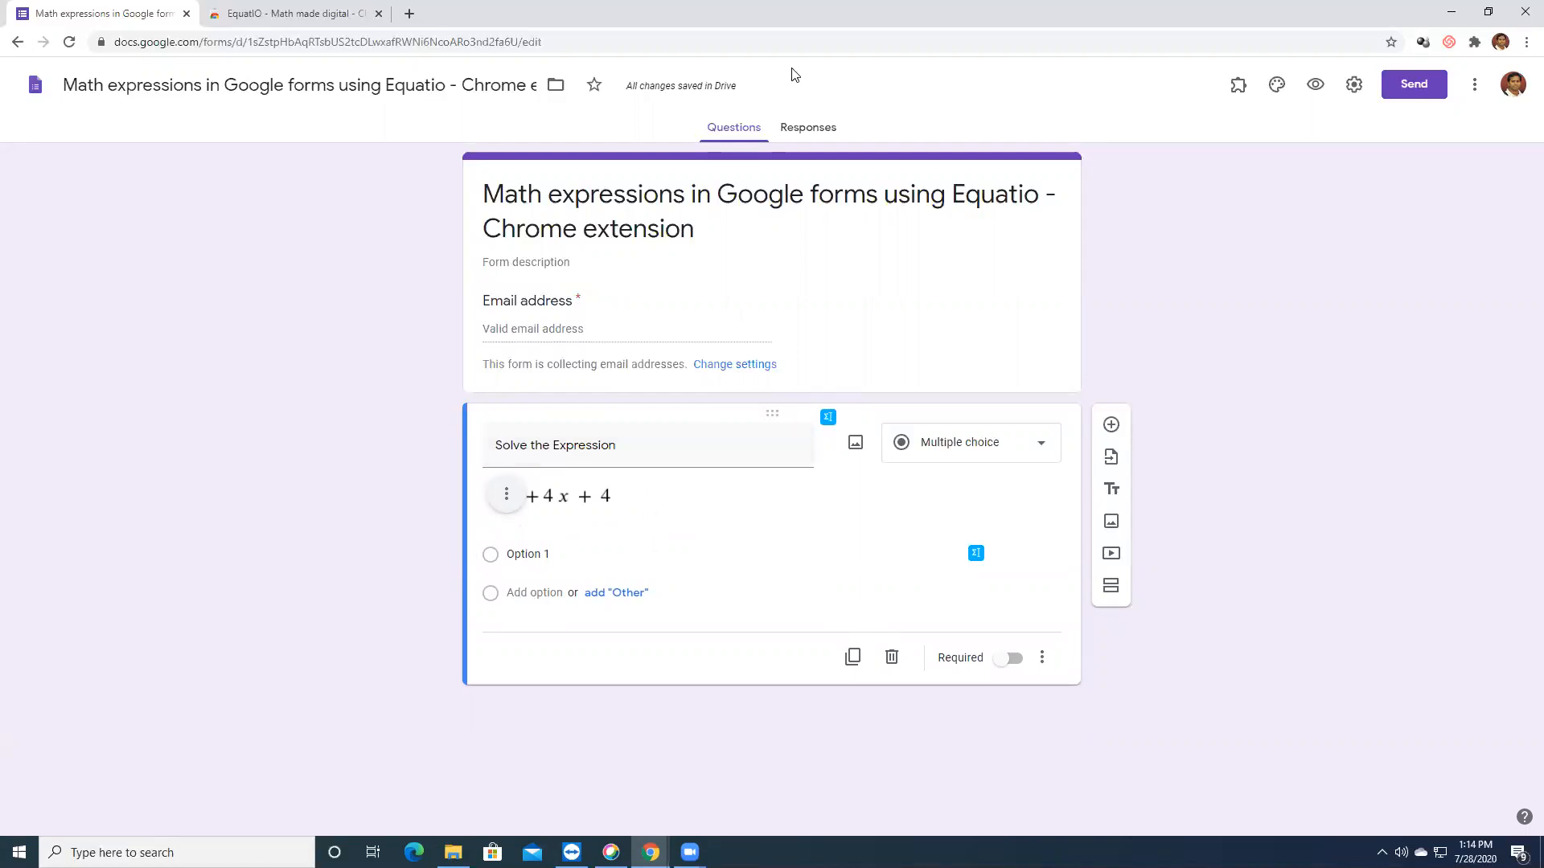
Turn the form into a quiz in its settings, save them, and return to the questions
left_click(806, 128)
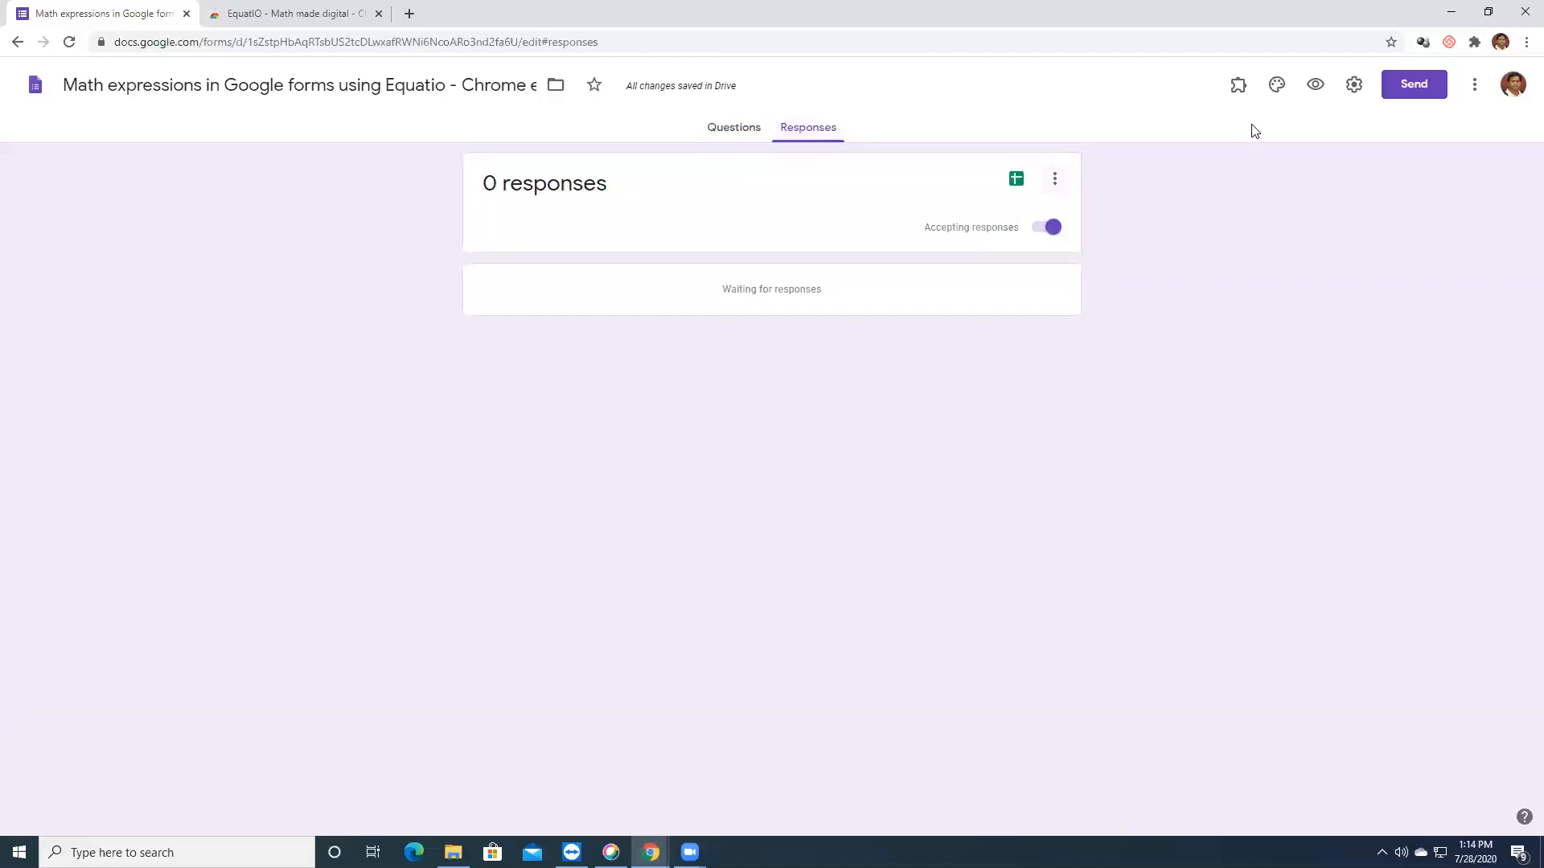
left_click(1365, 95)
left_click(927, 164)
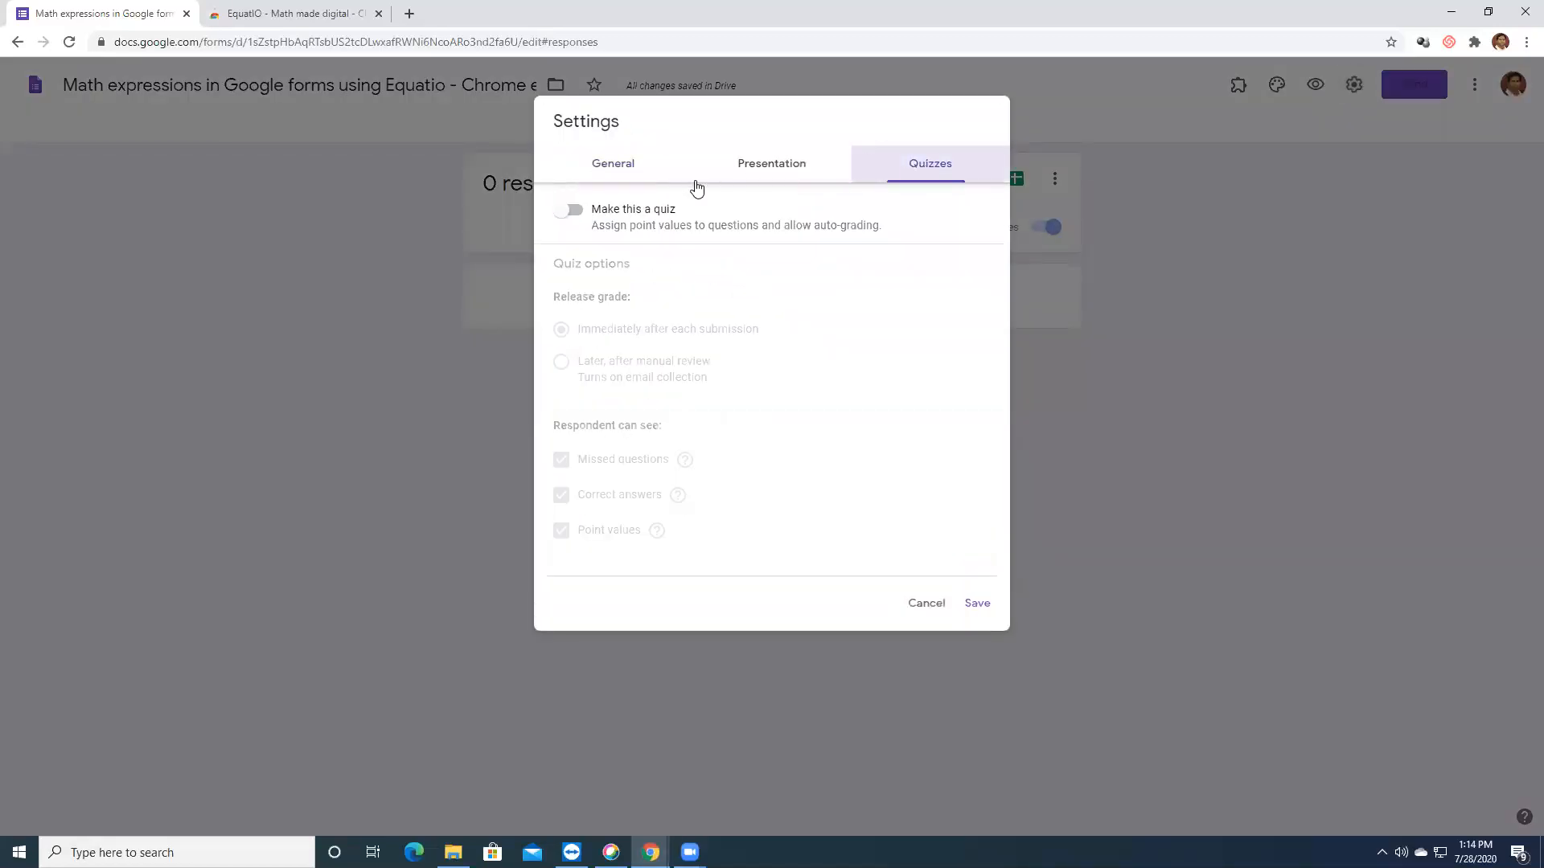
left_click(572, 214)
left_click(968, 599)
left_click(728, 130)
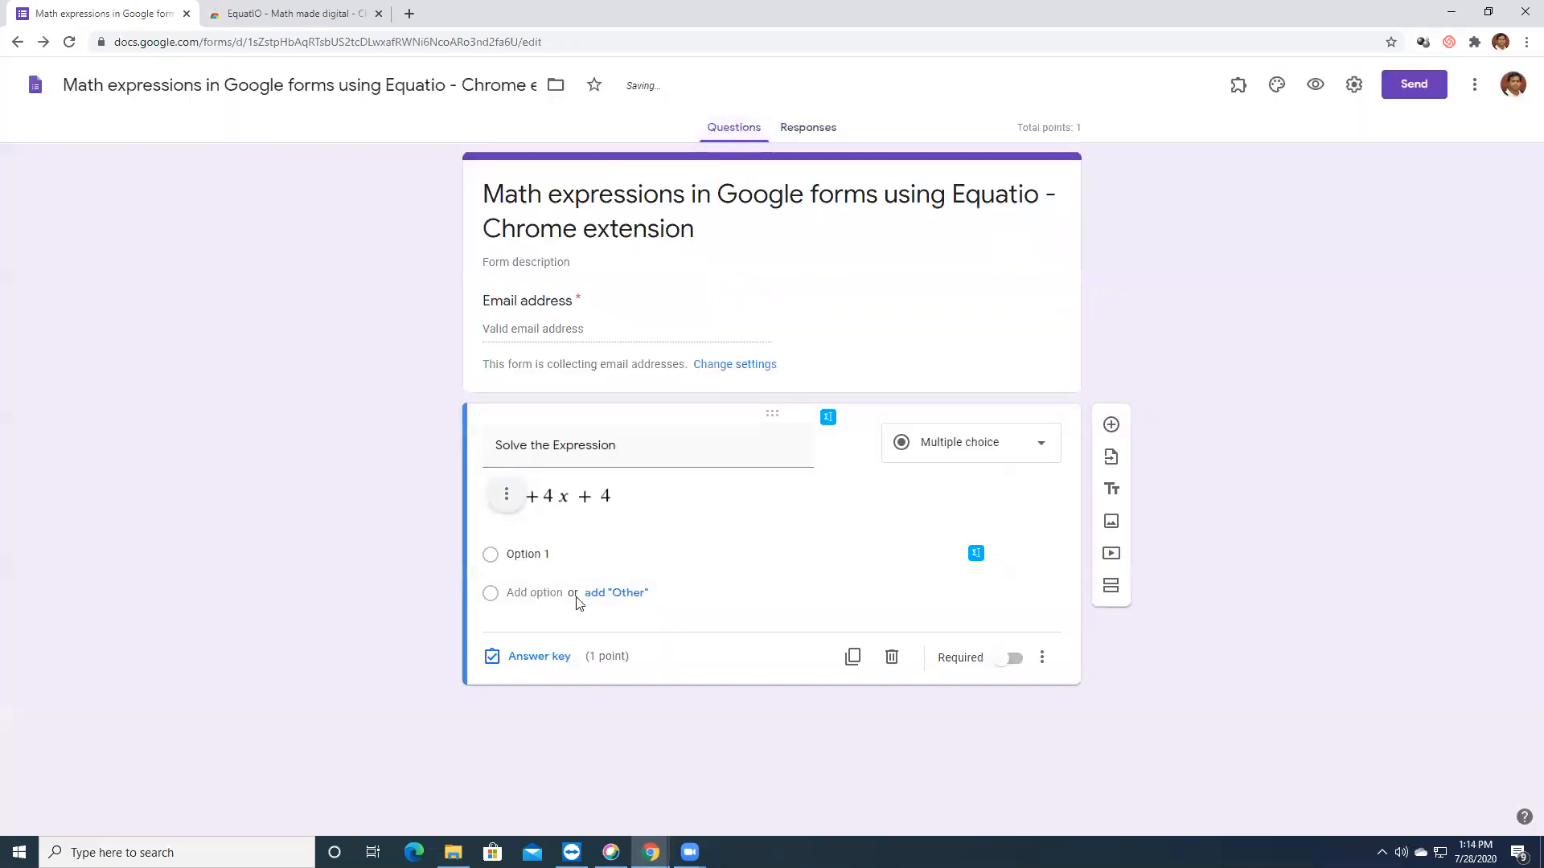
Enter "x = -1" and "x = -2" as the answer options of the "Solve the Expression" question
left_click(531, 559)
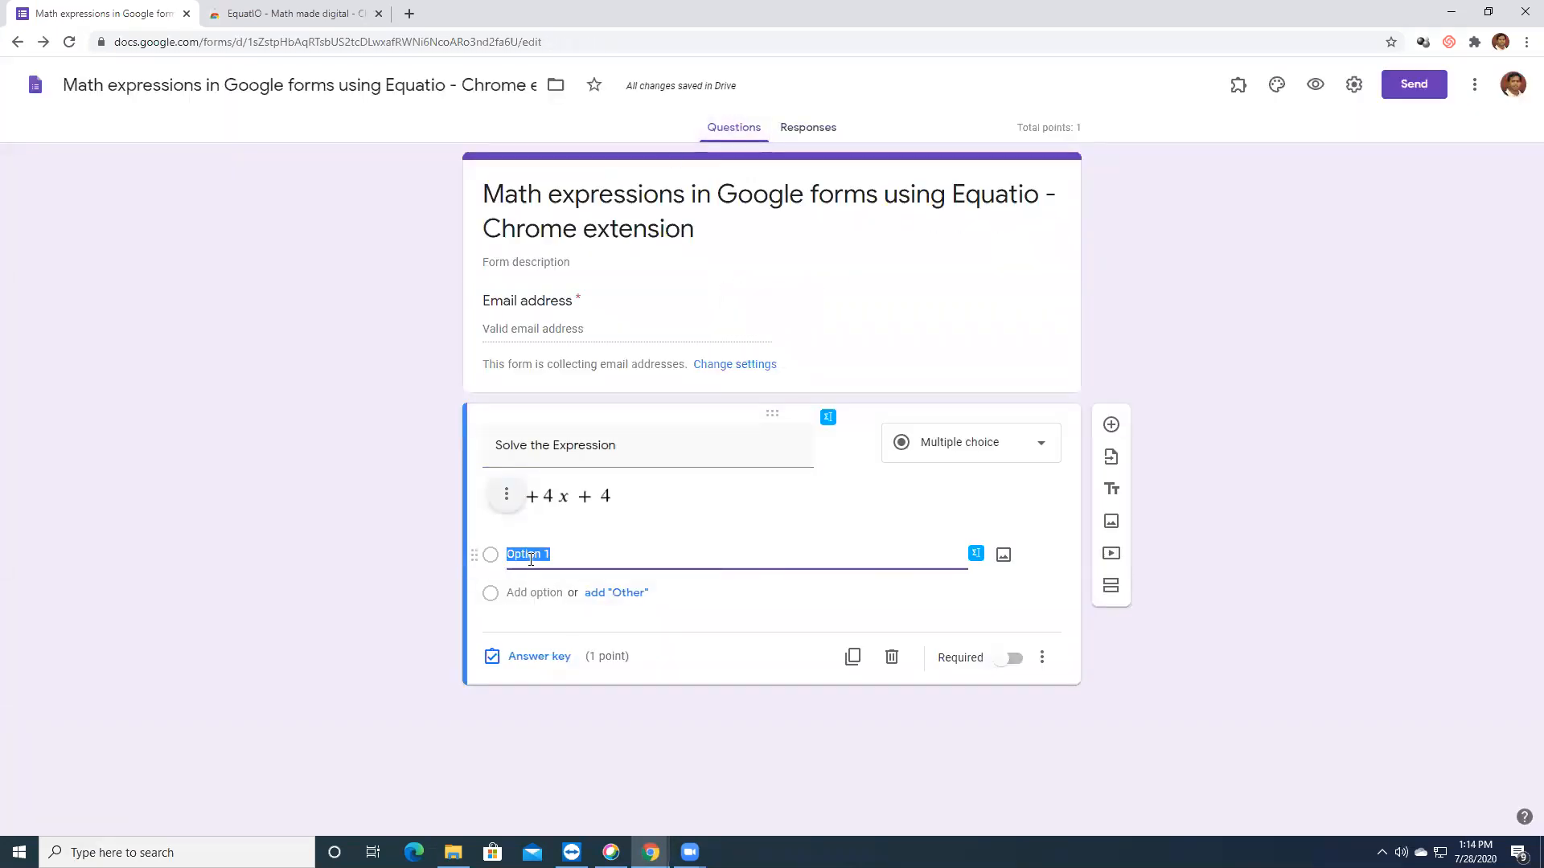
type("x = -1")
left_click(546, 593)
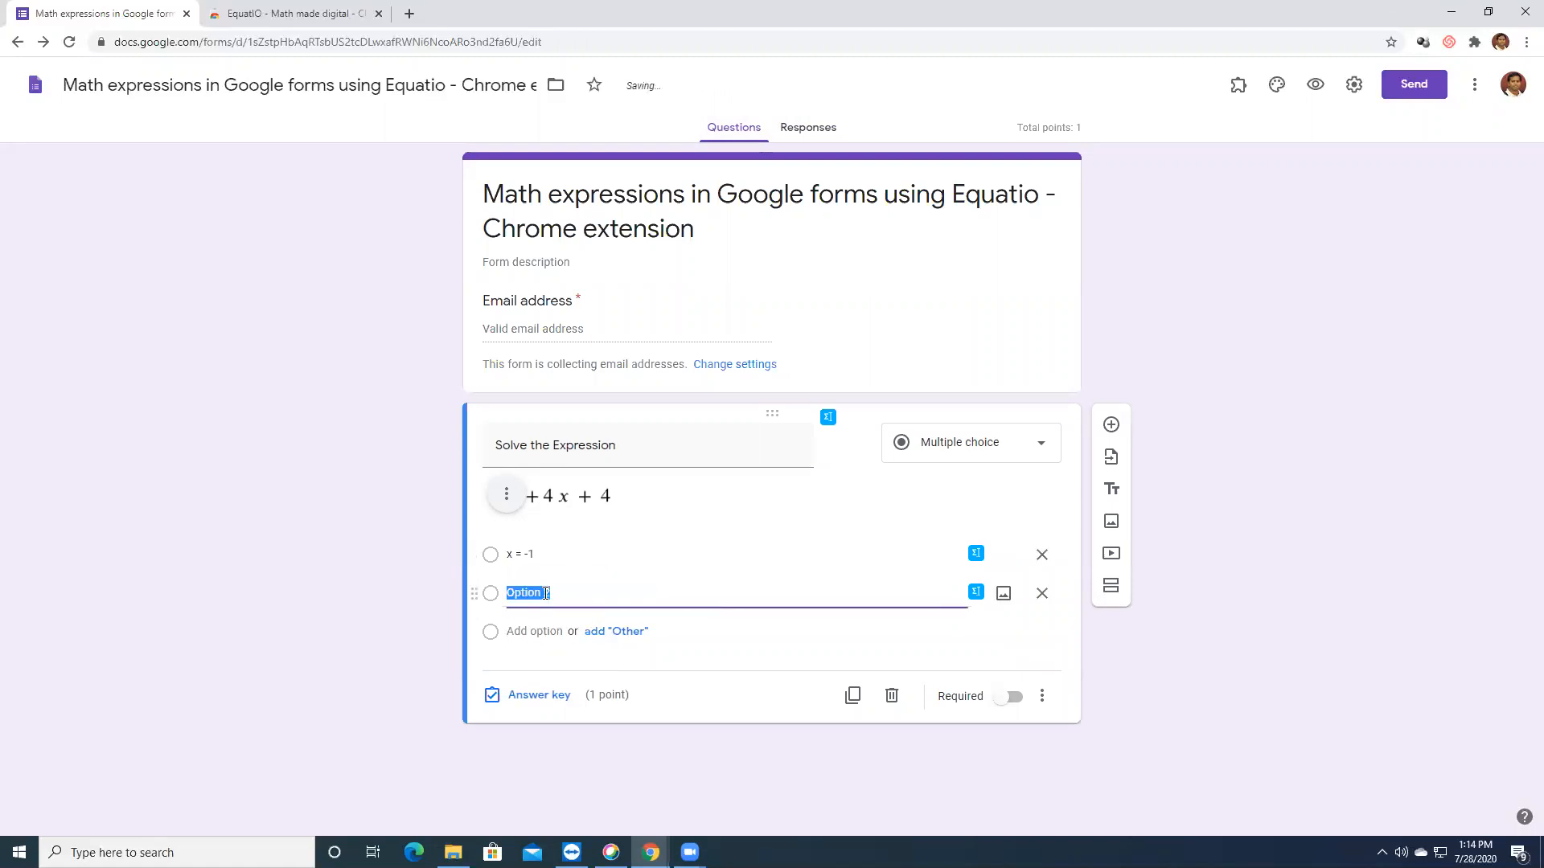
type("x = -2")
Mark x = -2 as the correct answer in the first question's answer key and make the question required
left_click(491, 600)
left_click(537, 694)
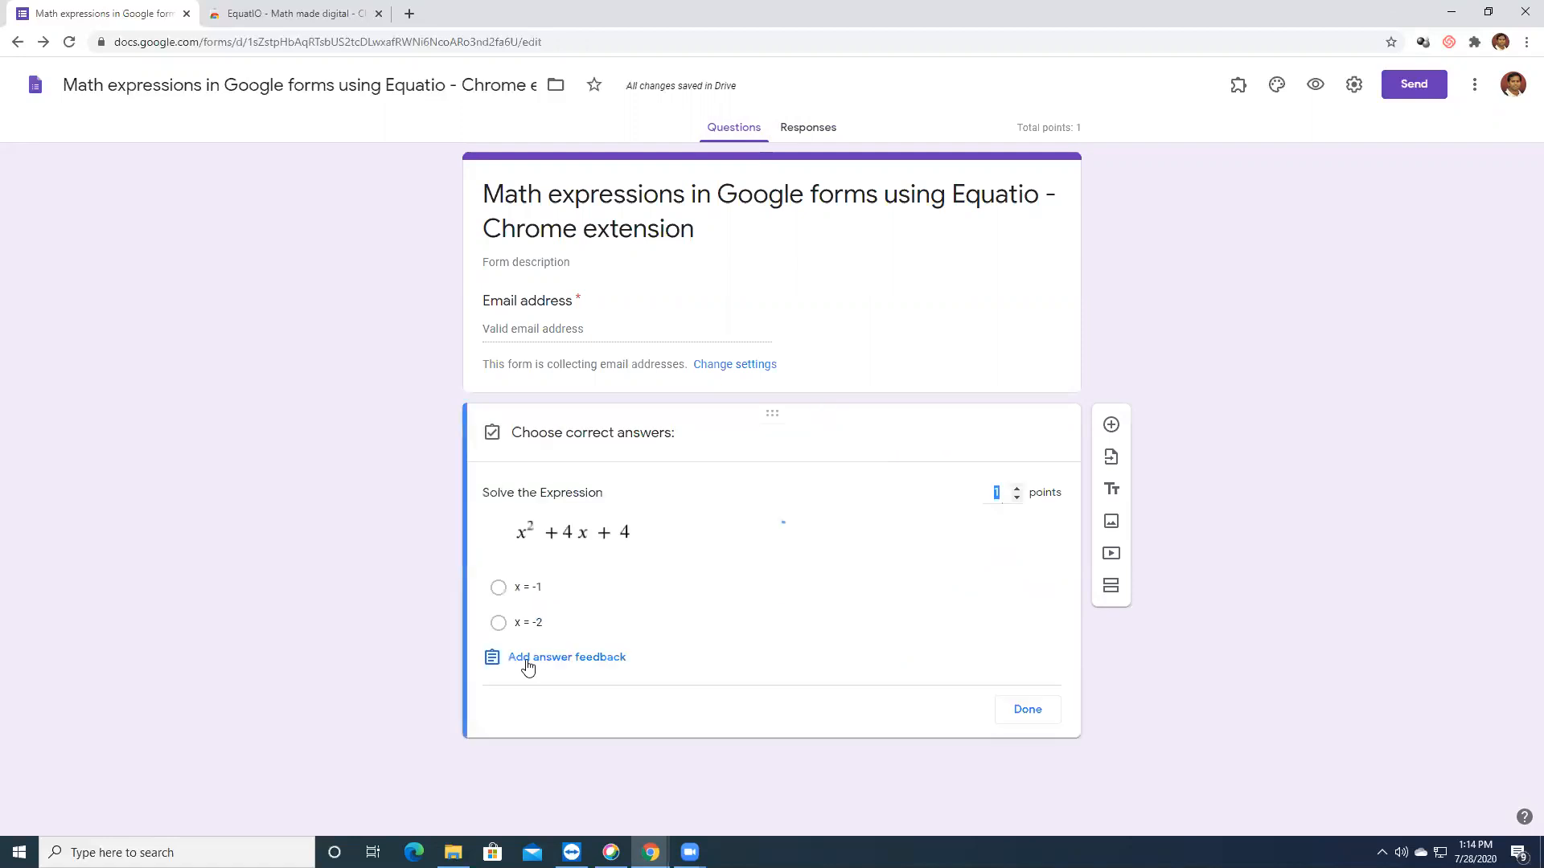
left_click(498, 623)
left_click(1027, 709)
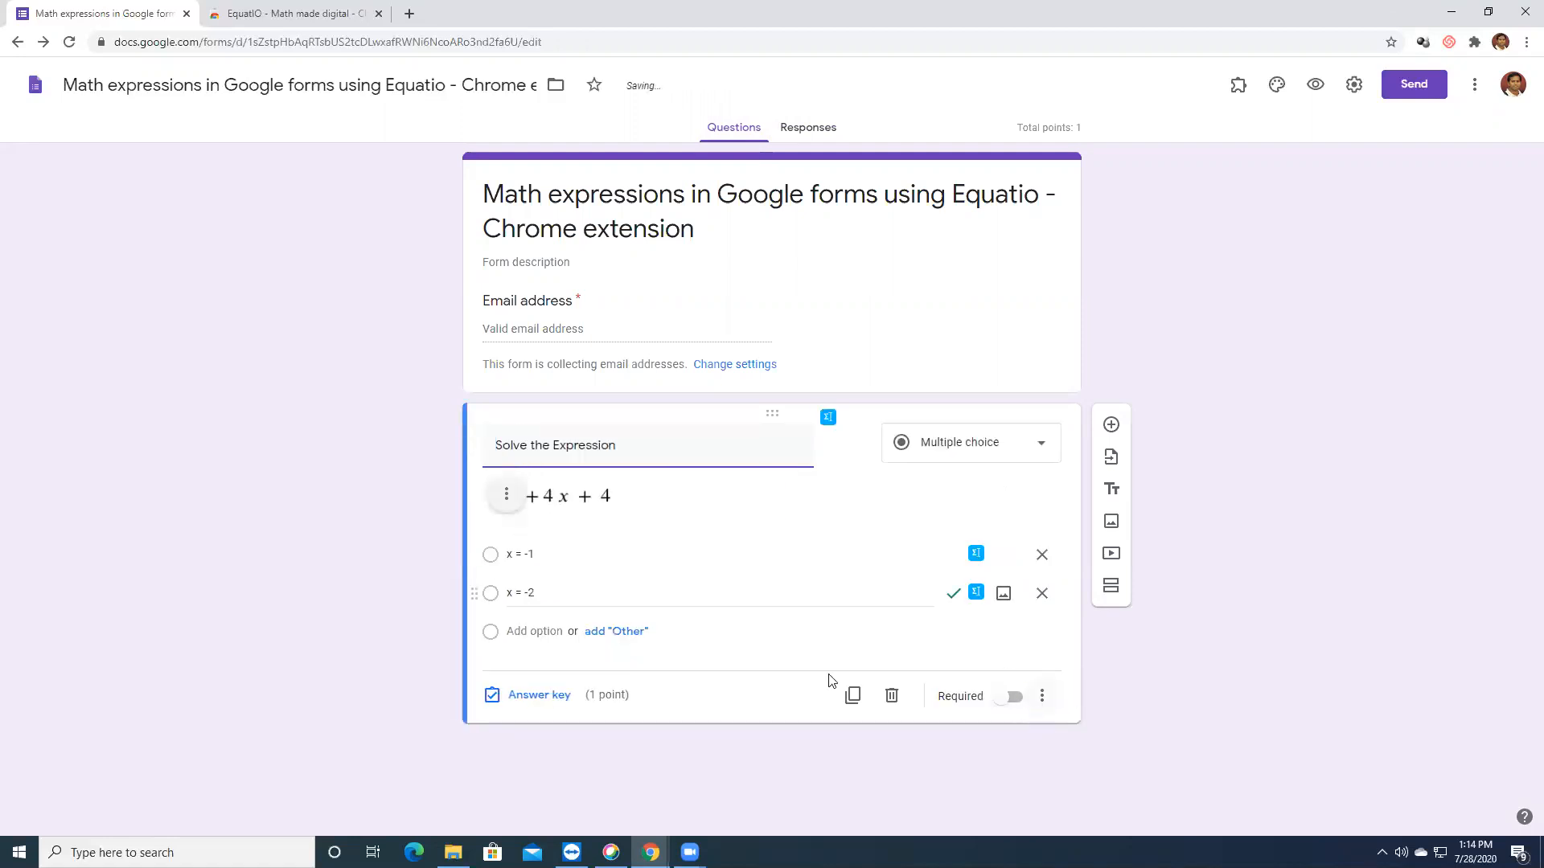
left_click(1010, 696)
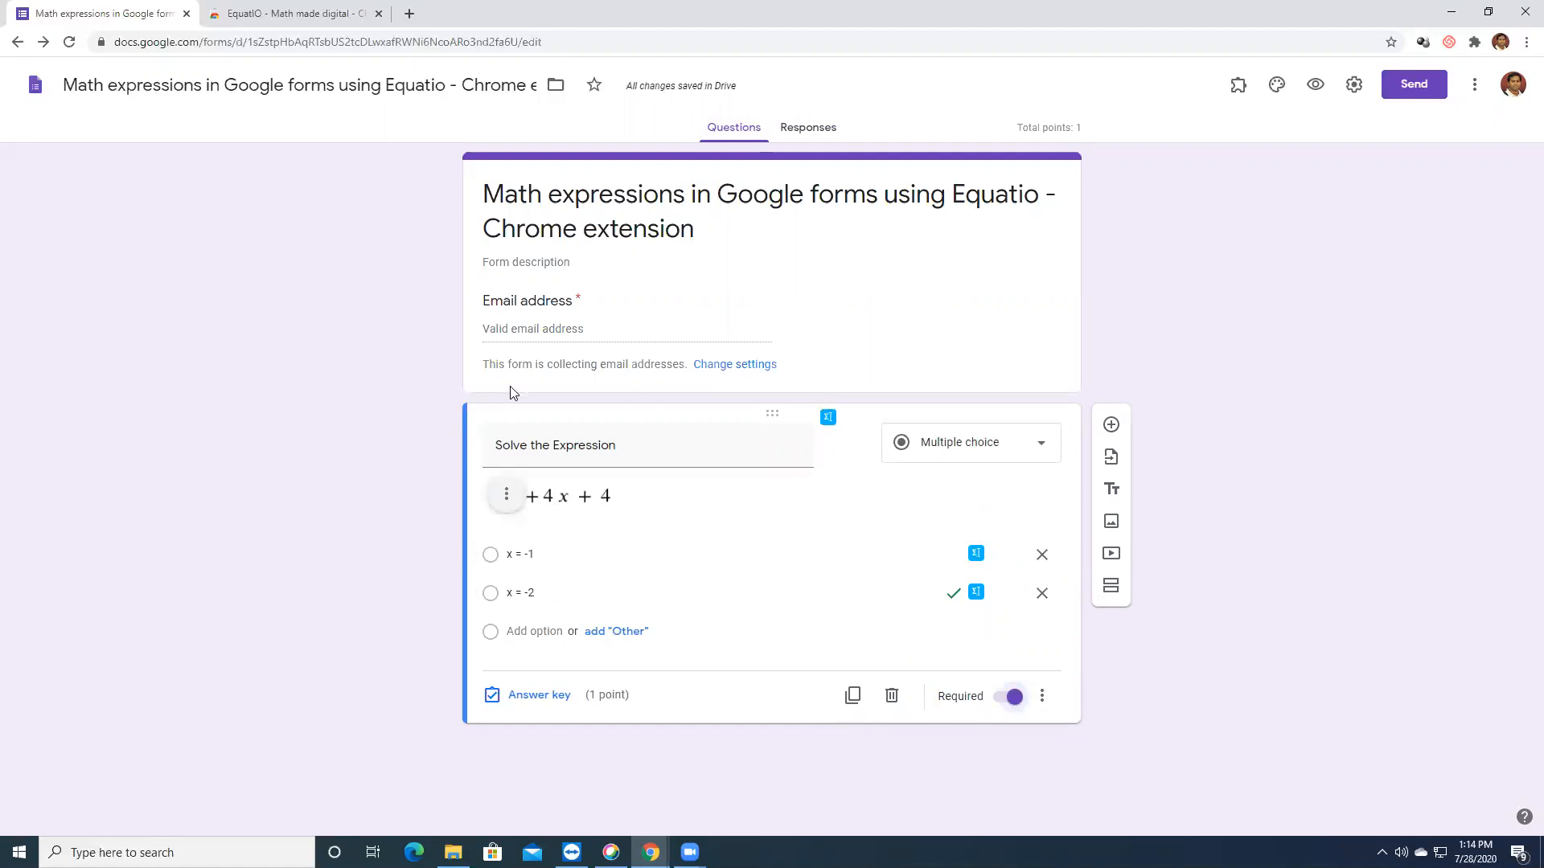
Add a second question, open EquatIO for its title, and replace the leftover expression with an empty LaTeX input
left_click(1110, 426)
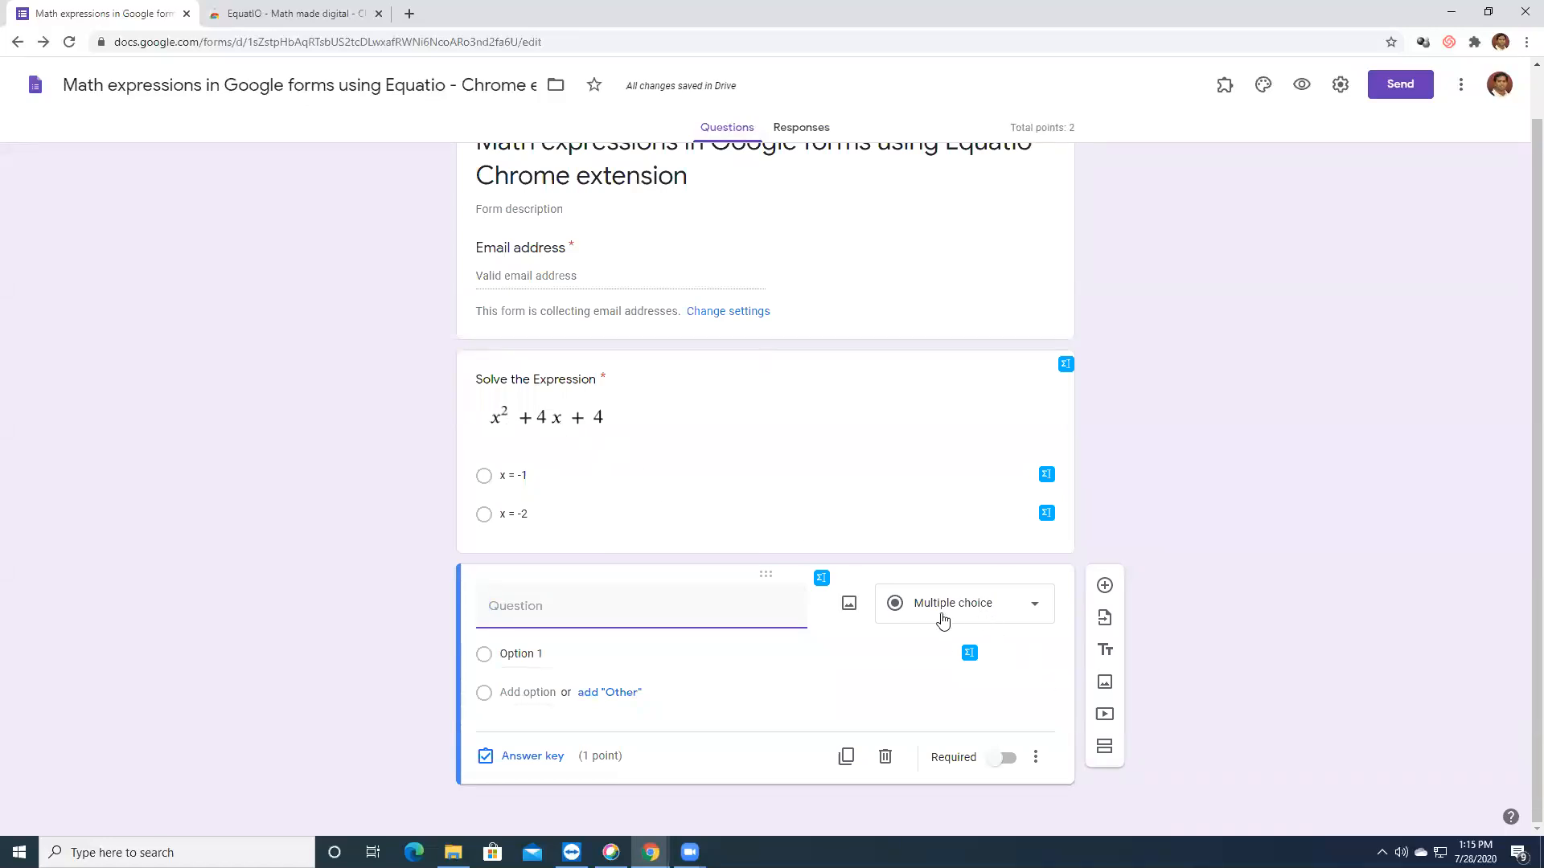
left_click(821, 579)
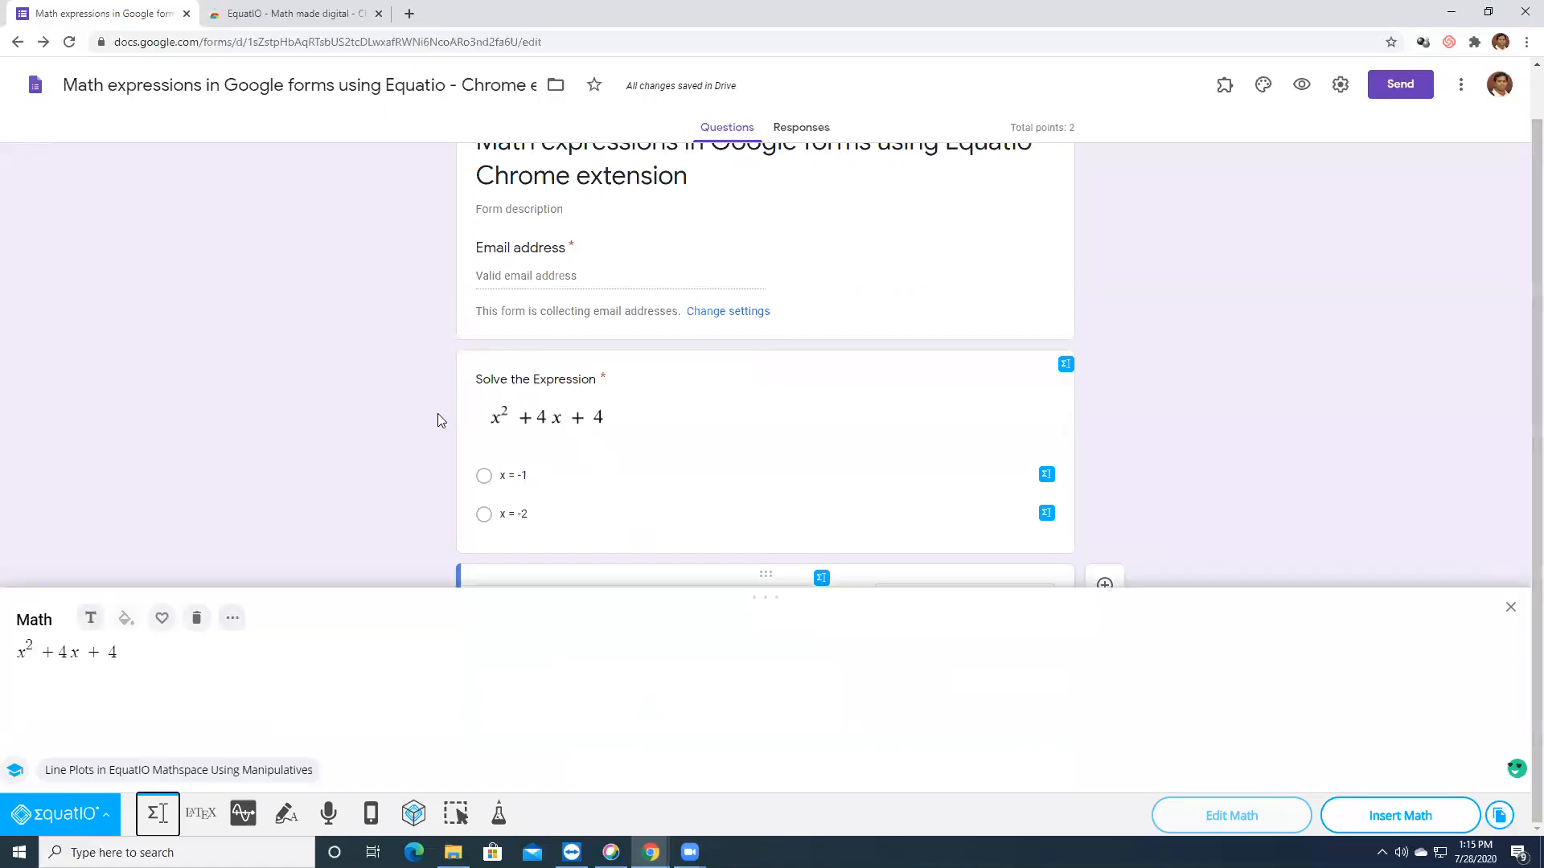
left_click(141, 665)
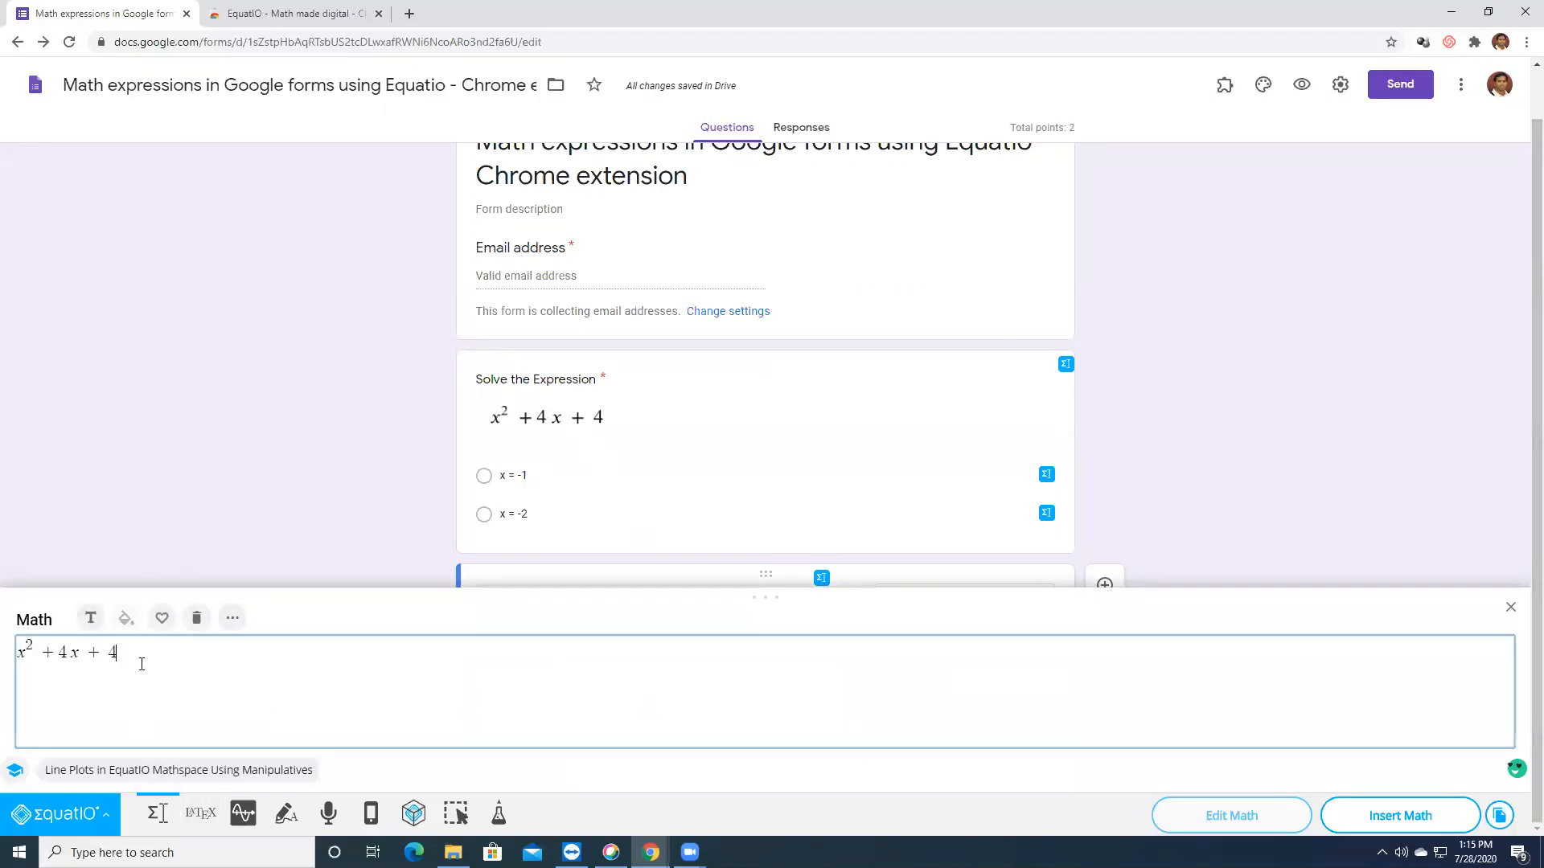
key("BackSpace")
key("BackSpace")
key("BackSpace")
key("BackSpace")
key("BackSpace")
key("BackSpace")
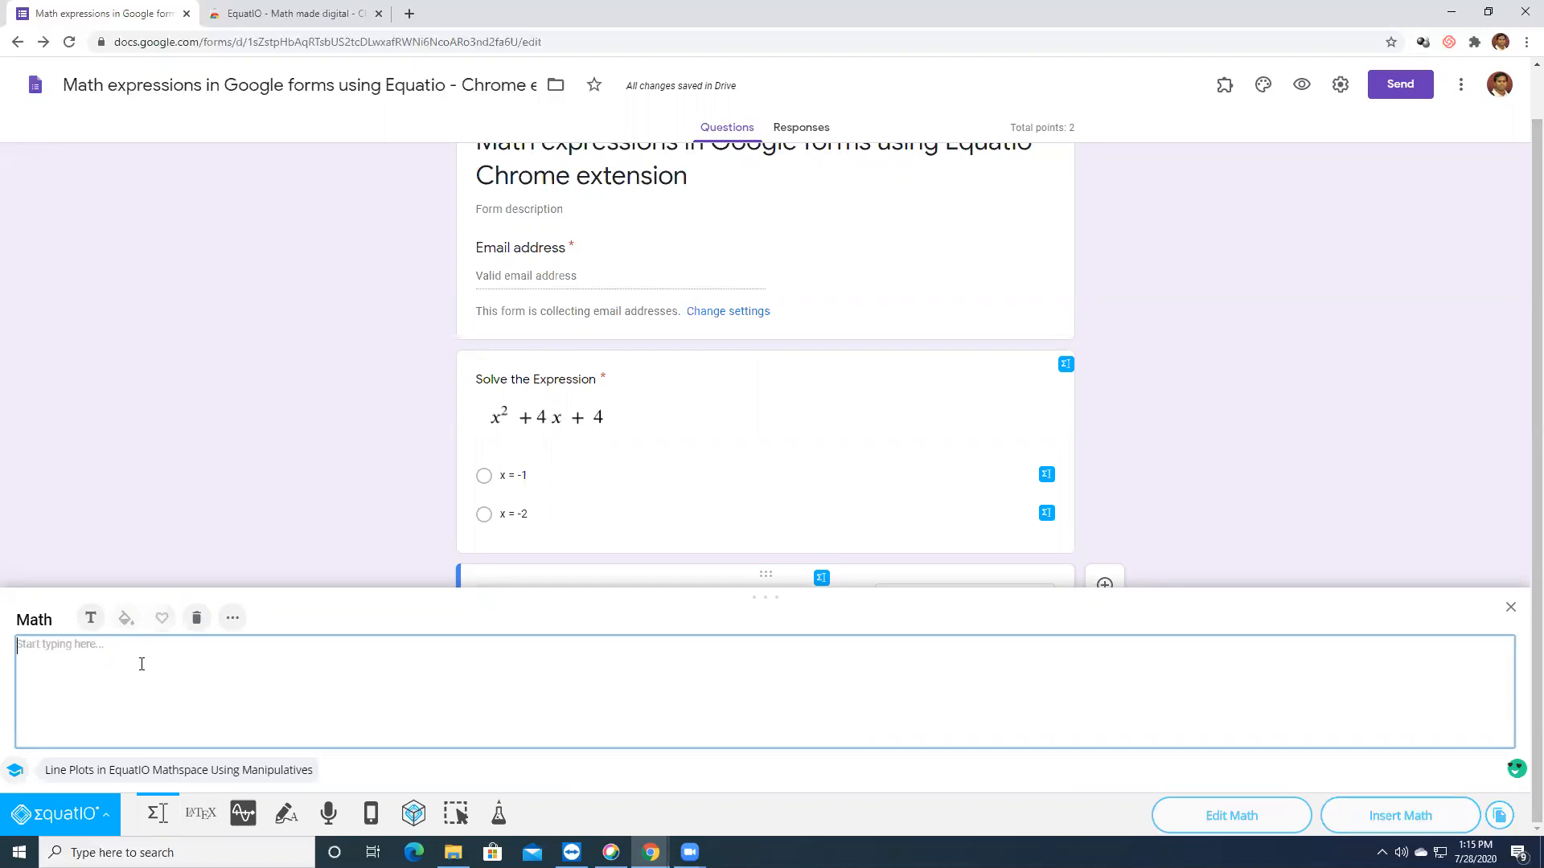
left_click(201, 817)
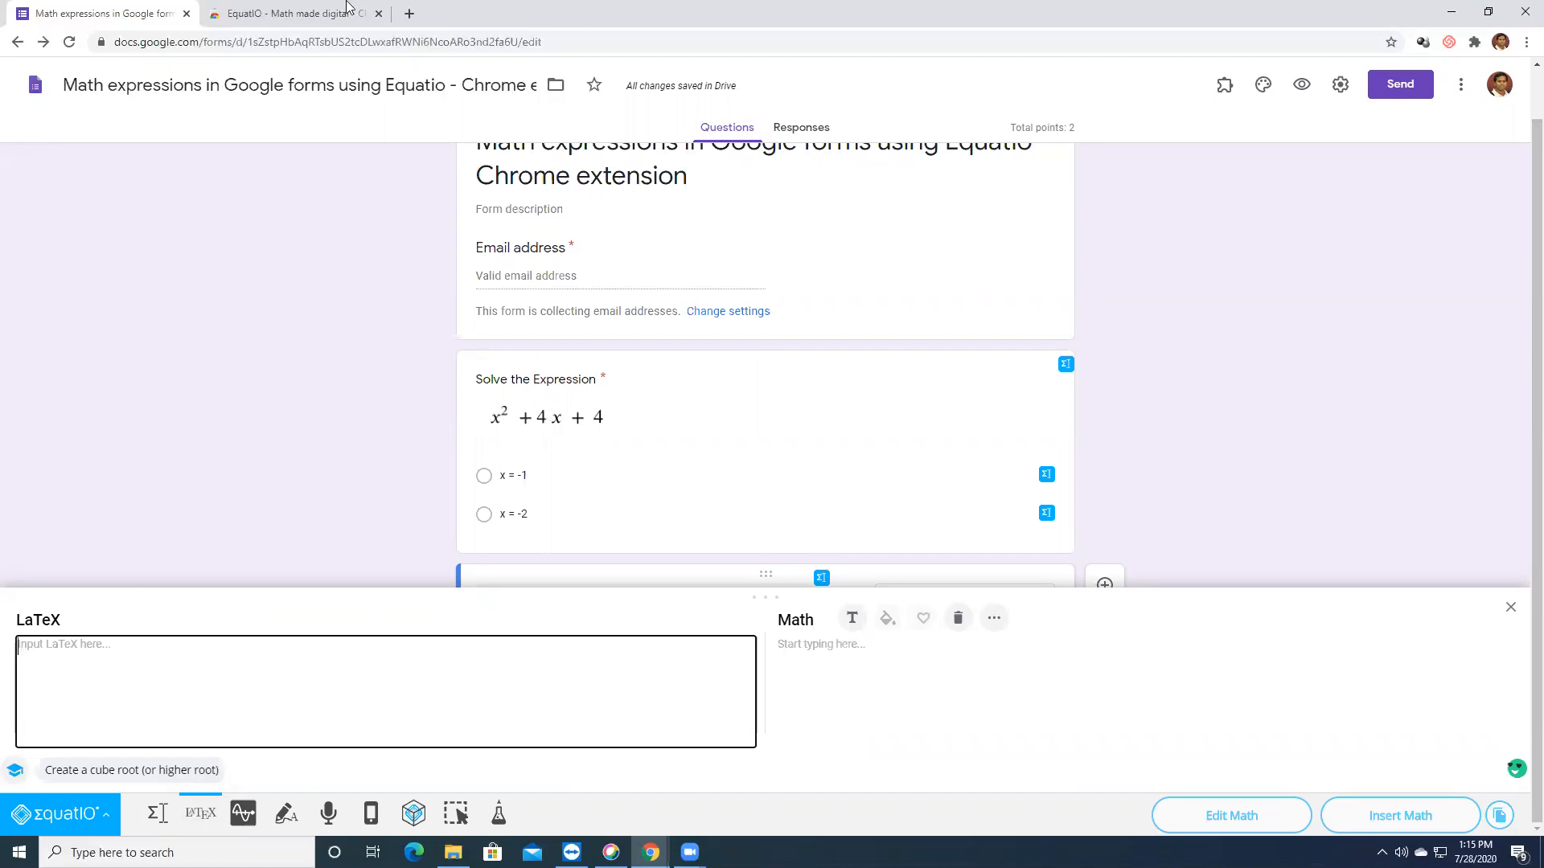
Search the web in a new tab for "codecogs" and open the CodeCogs Online LaTeX Equation Editor
left_click(409, 13)
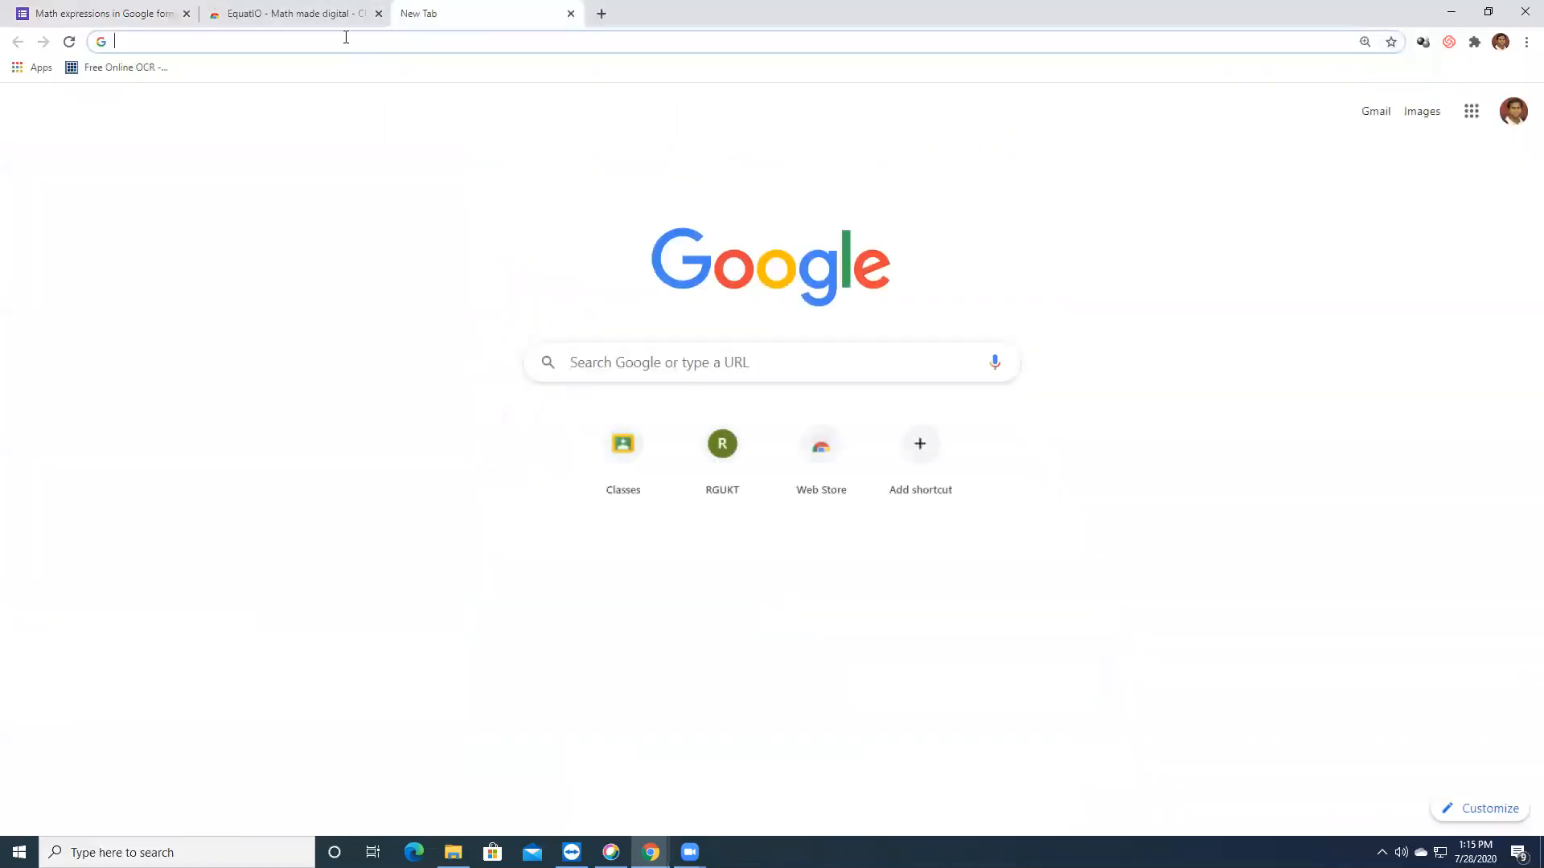
type("codecogs")
key("Return")
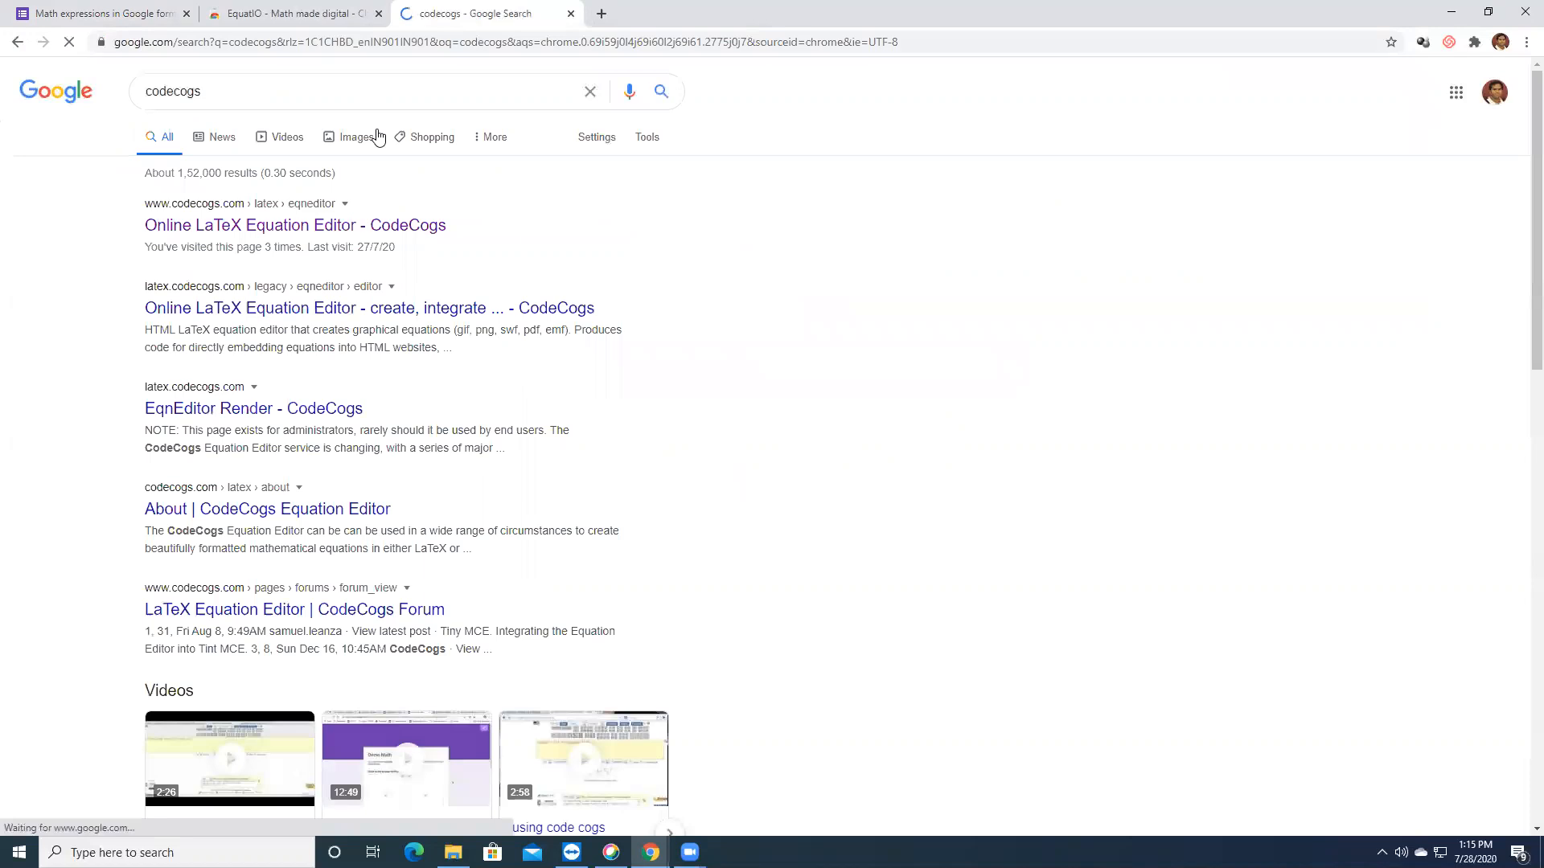
left_click(341, 228)
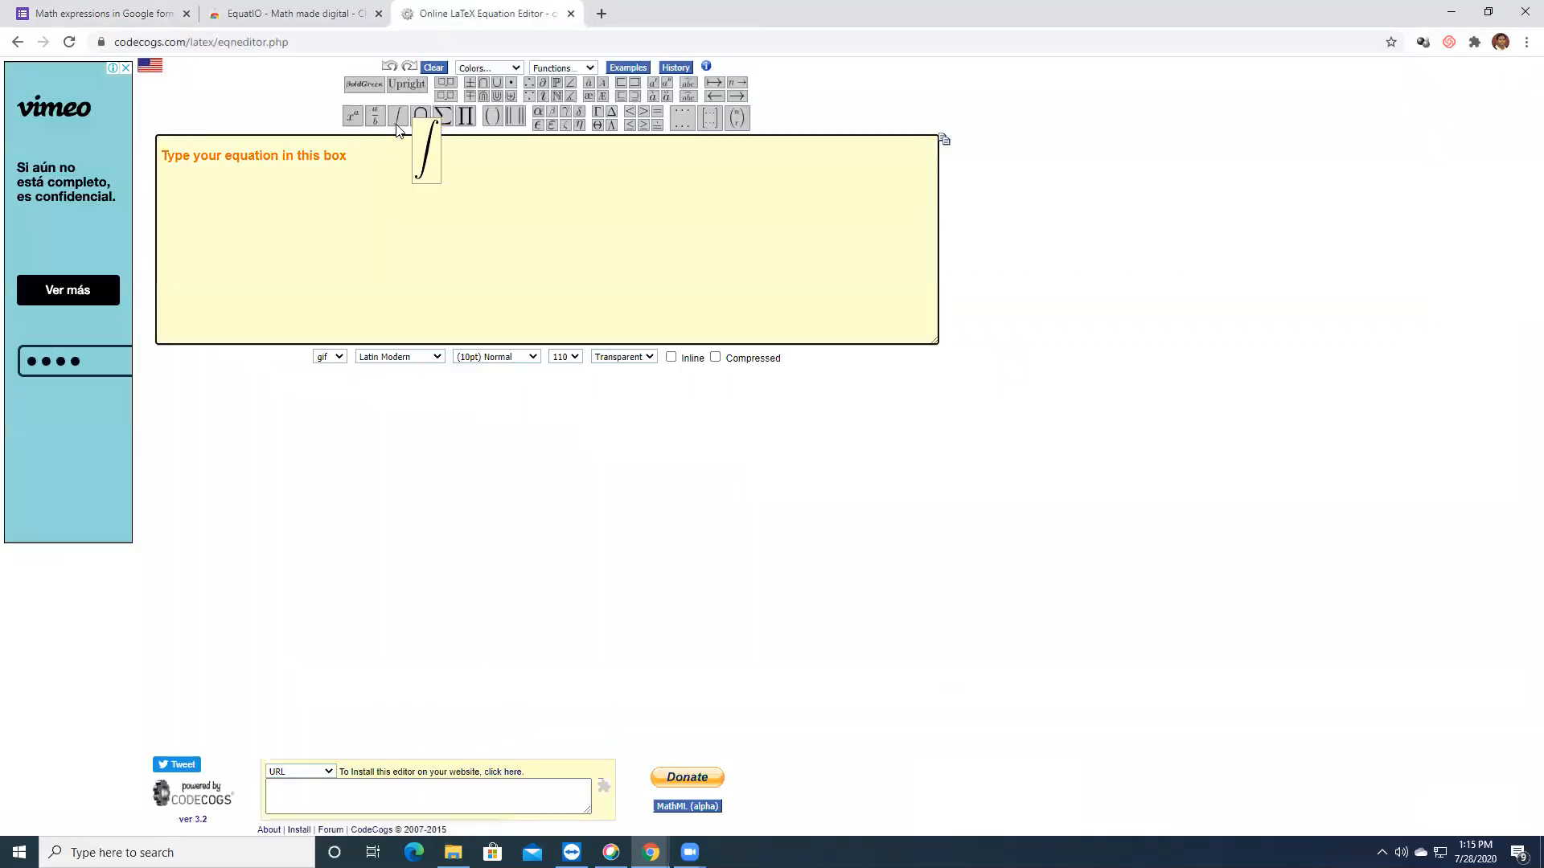
Build the integral \int 4 {x^{3}} dx in the CodeCogs equation box
left_click(400, 122)
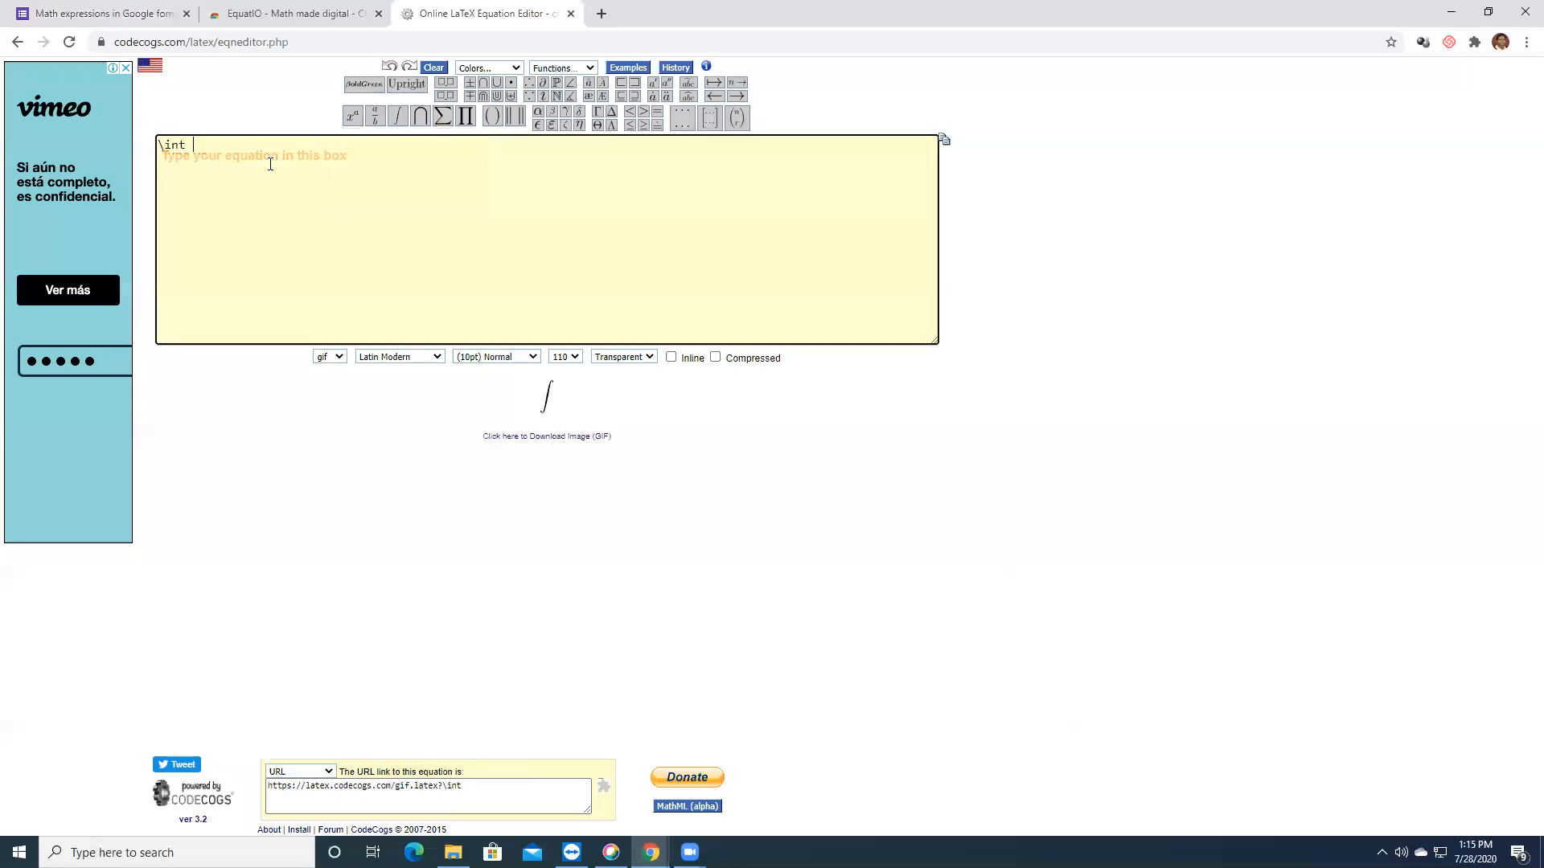
type("4")
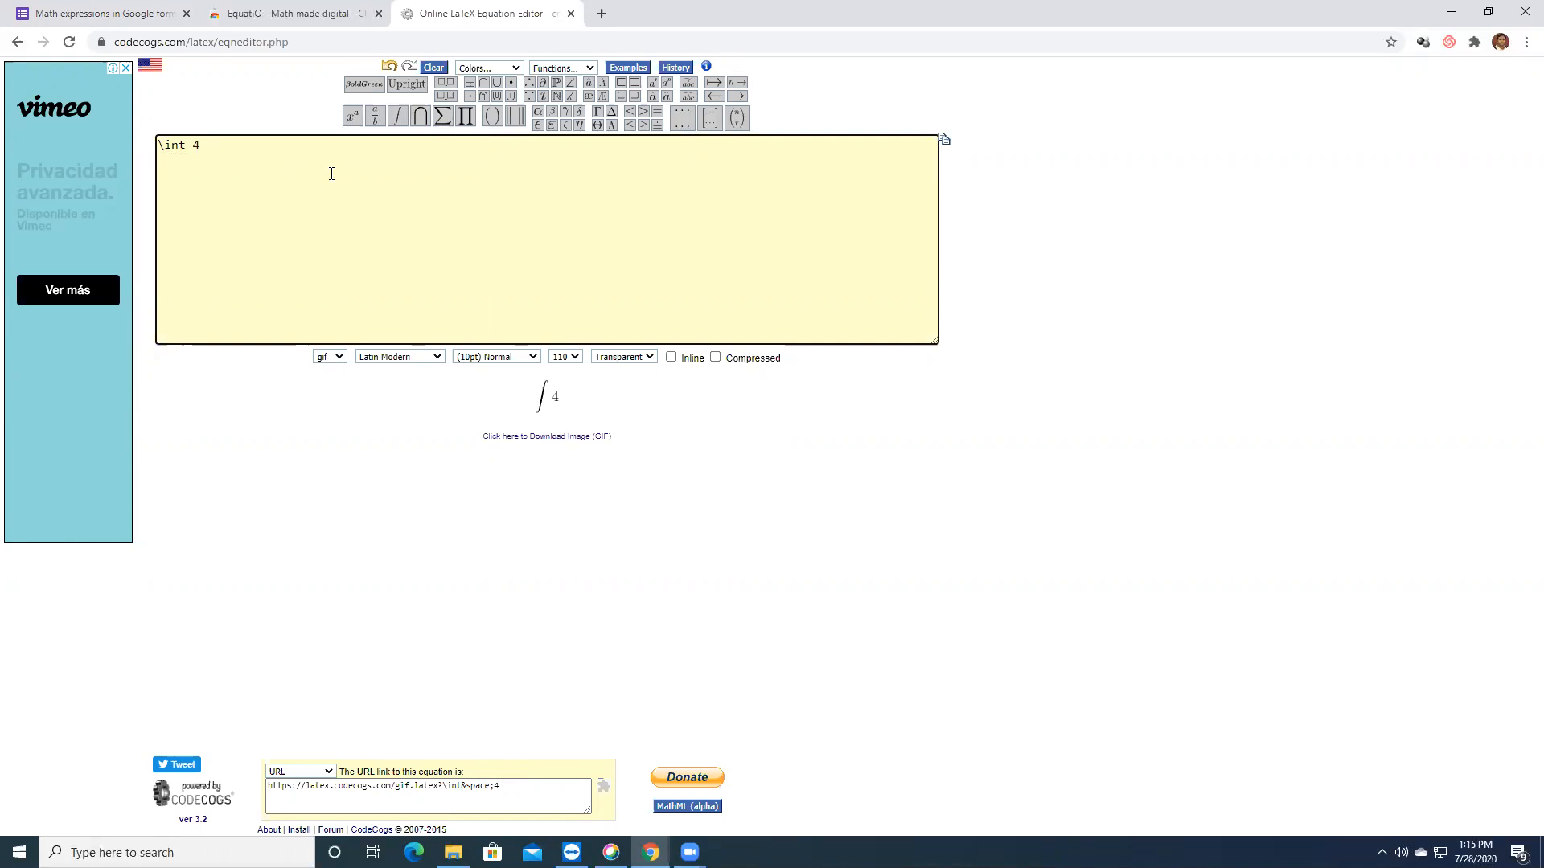
left_click(354, 118)
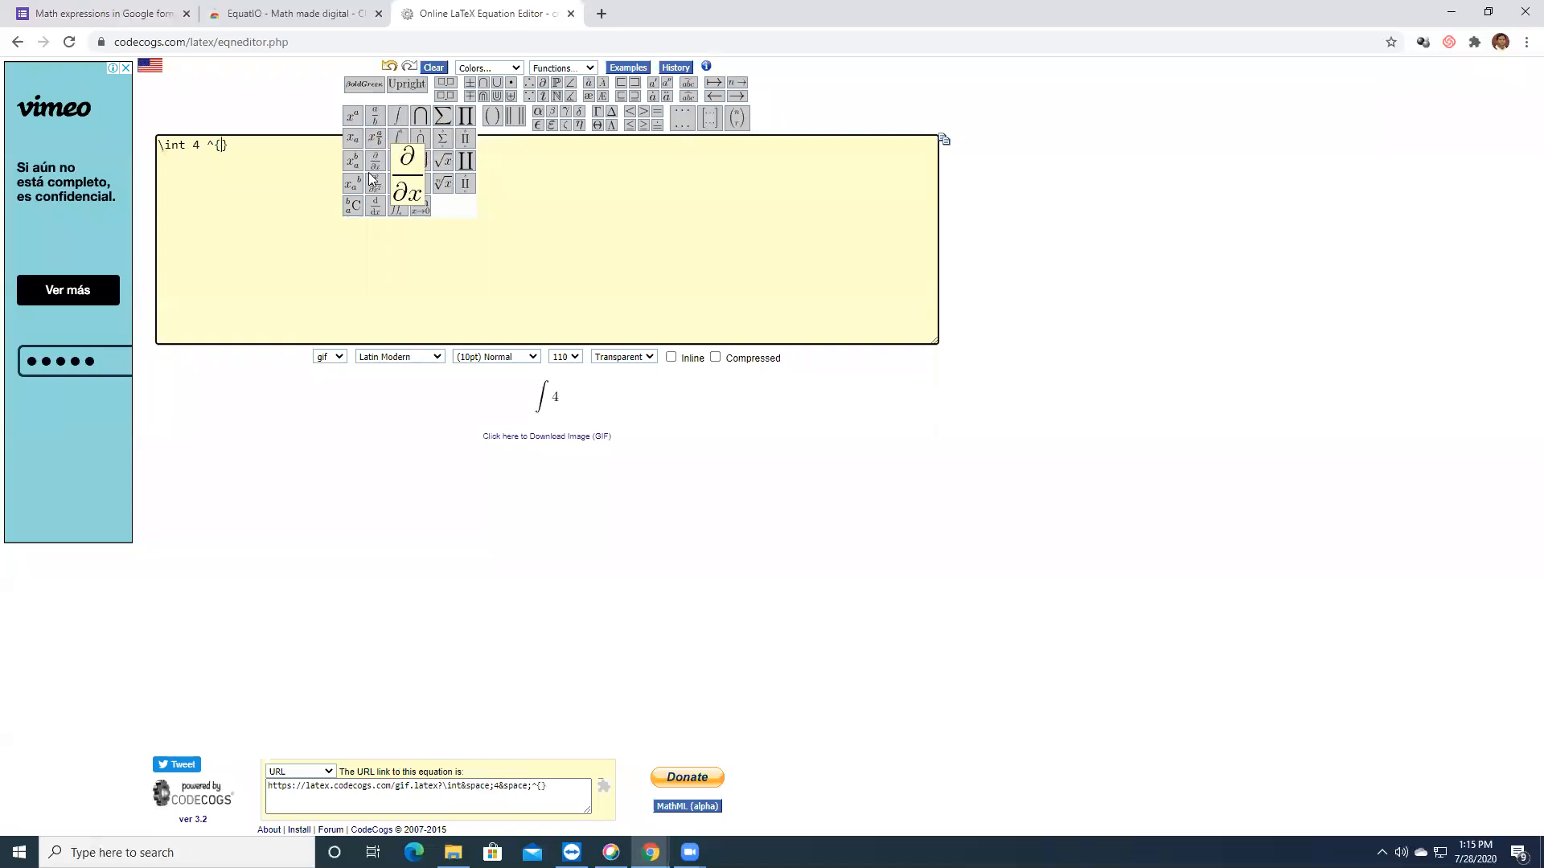
left_click(352, 119)
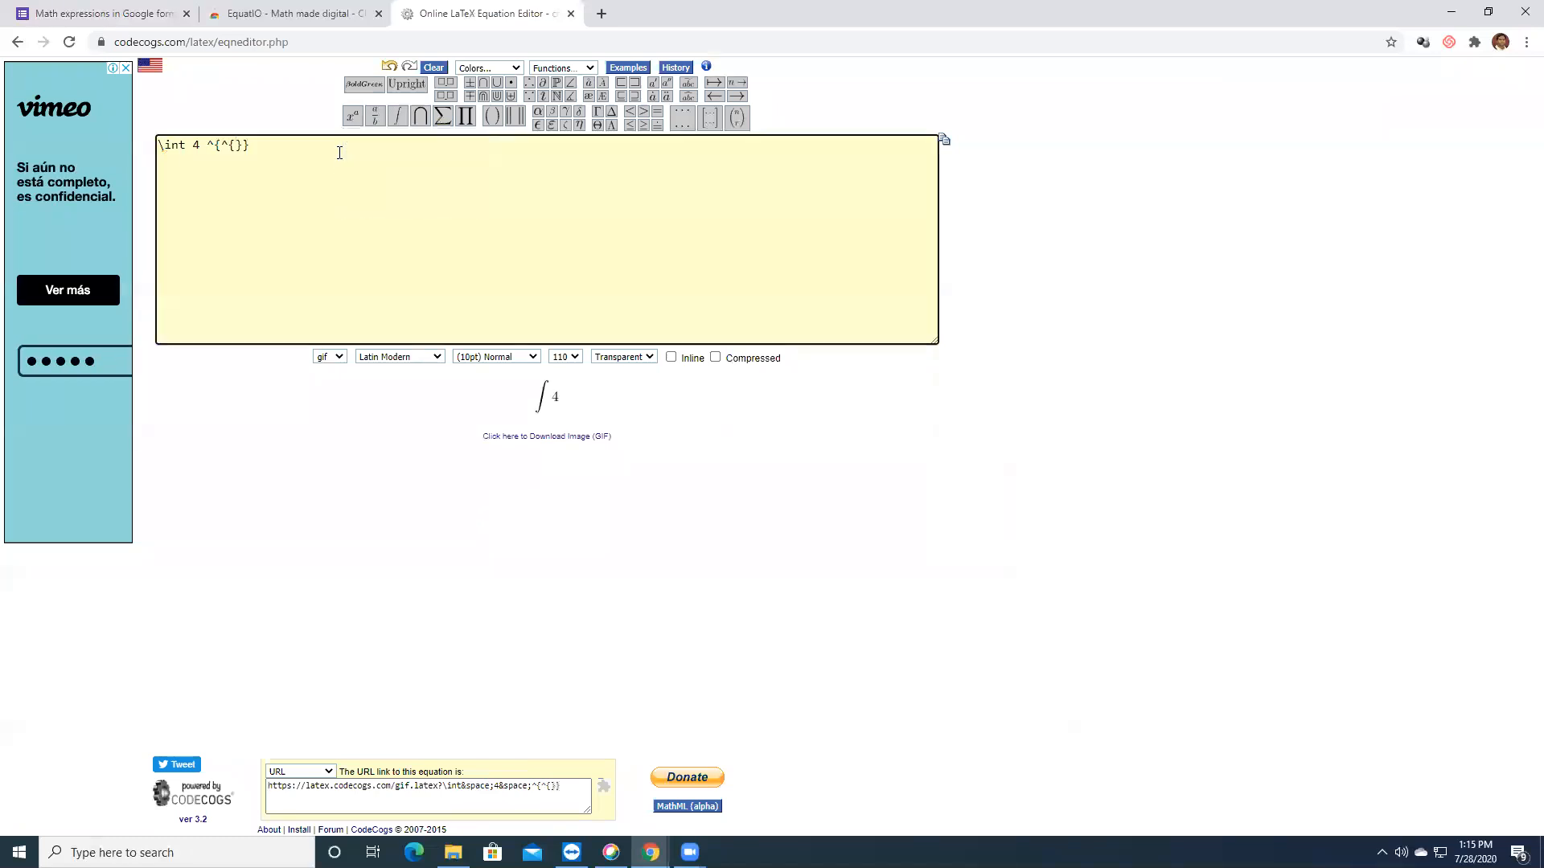
left_click(213, 145)
key("BackSpace")
type("x")
key("Right")
key("Right")
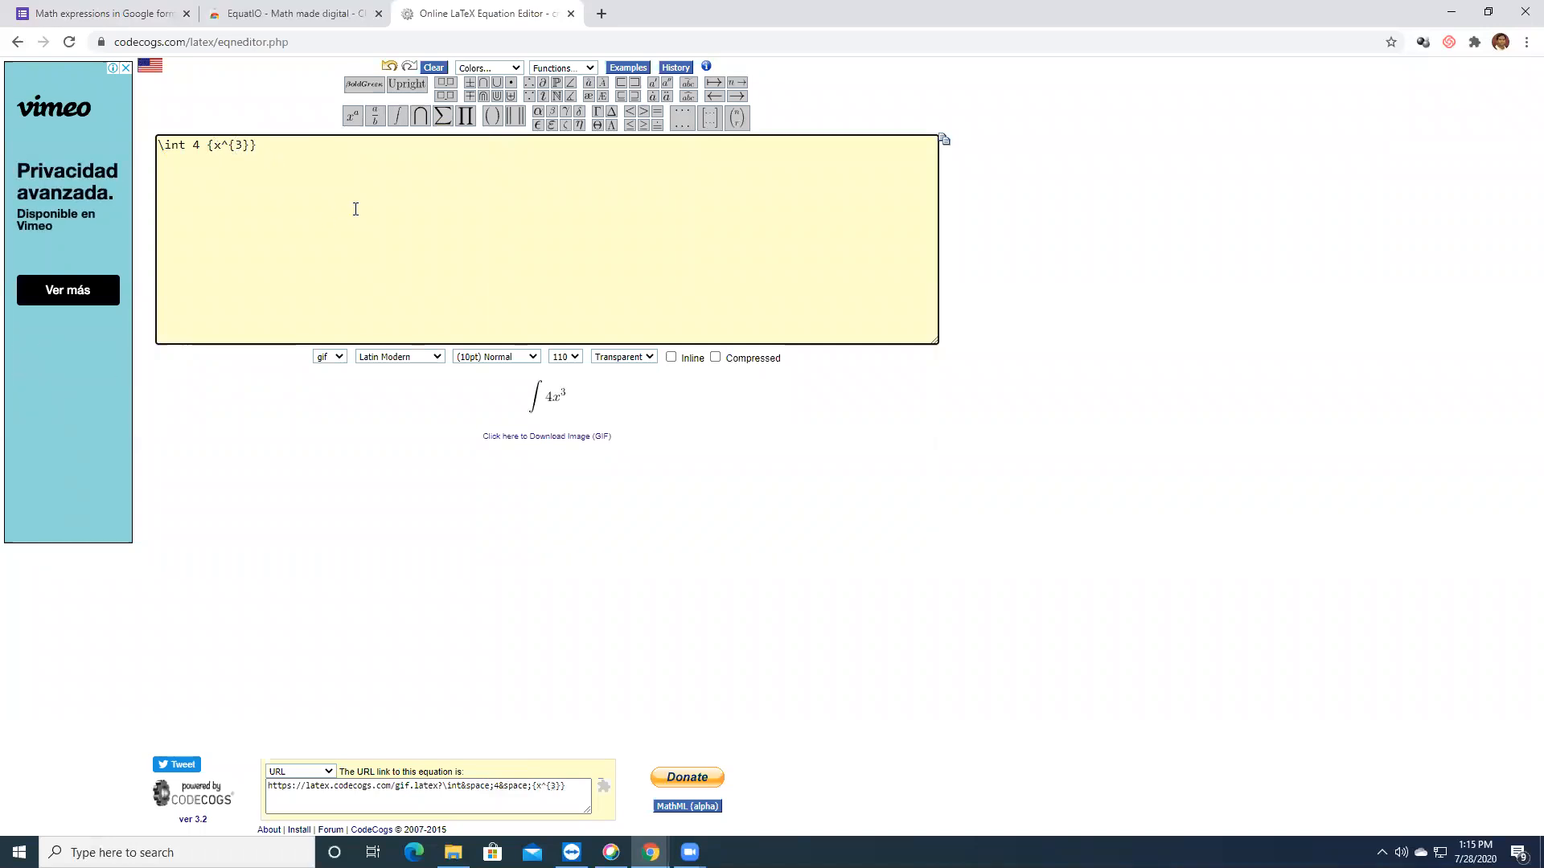
type("dx")
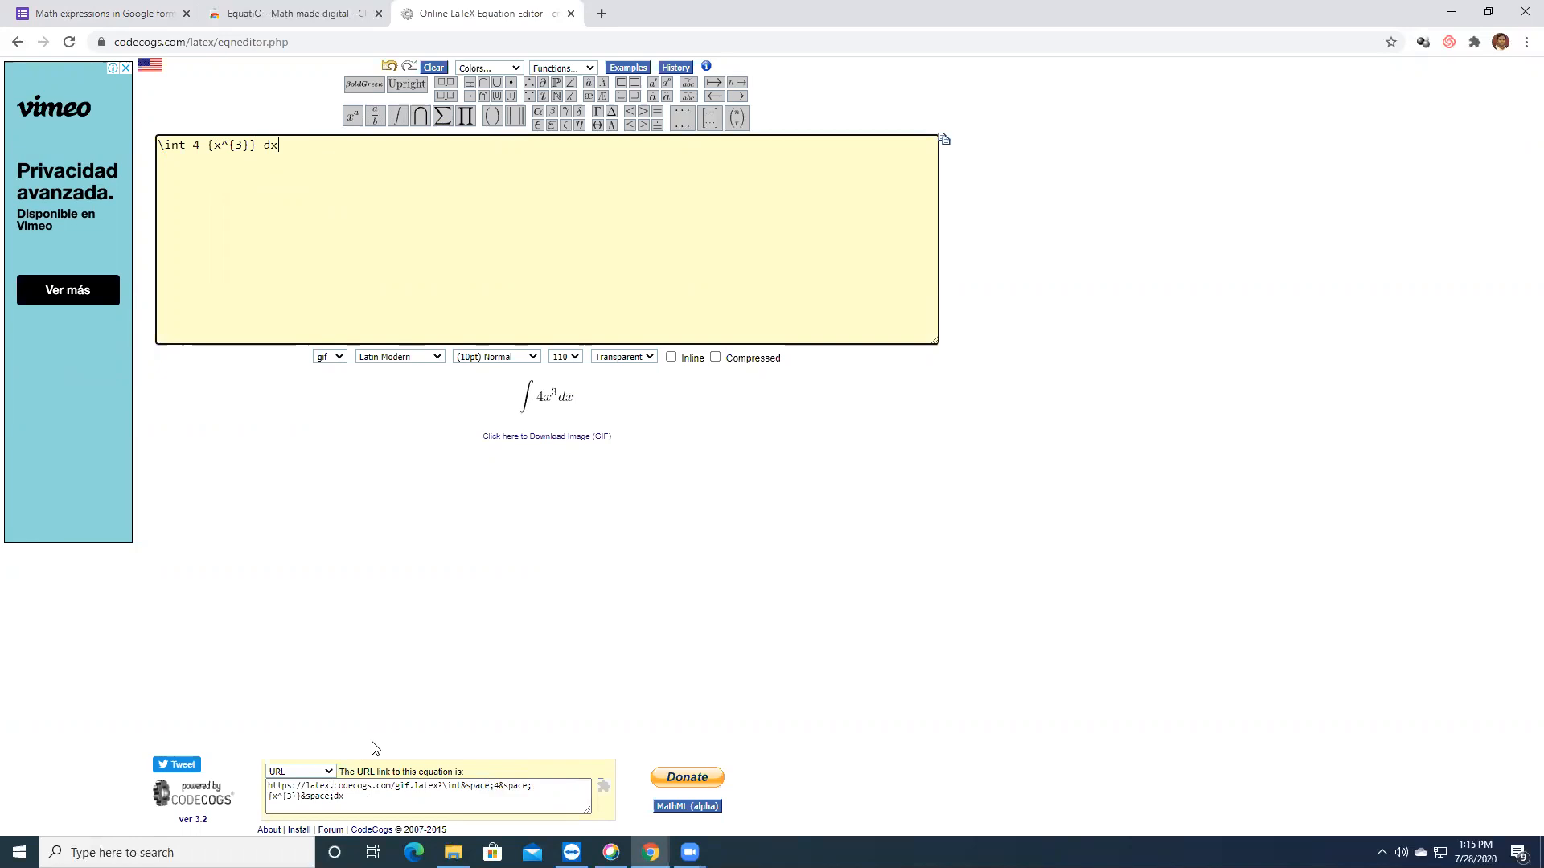
Switch the equation's output format from URL to LaTeX and copy the generated markup
left_click(329, 772)
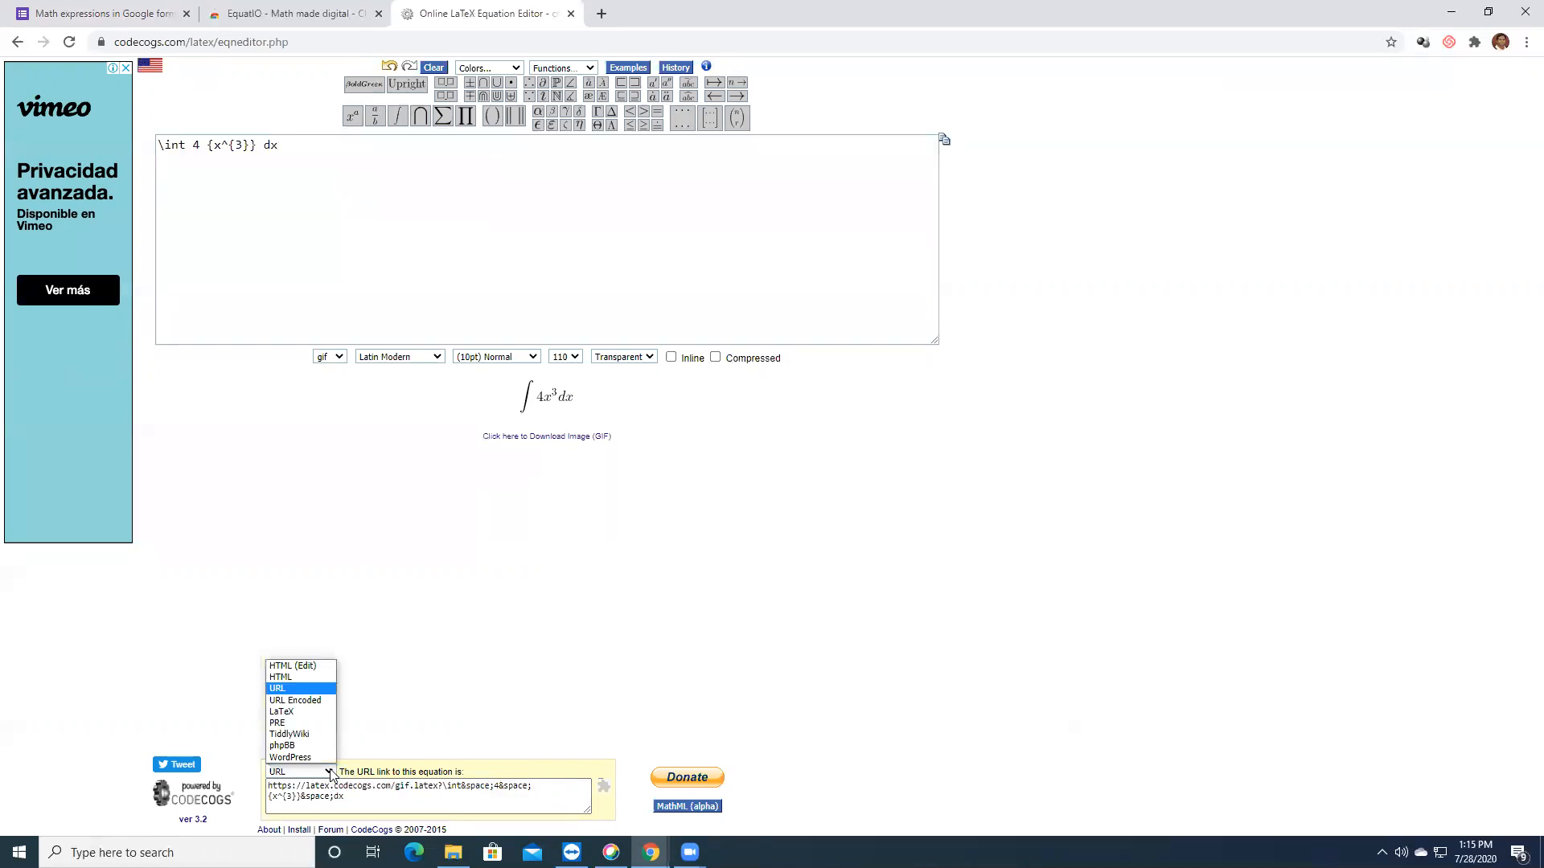
left_click(297, 714)
left_click(271, 796)
key("ctrl+c")
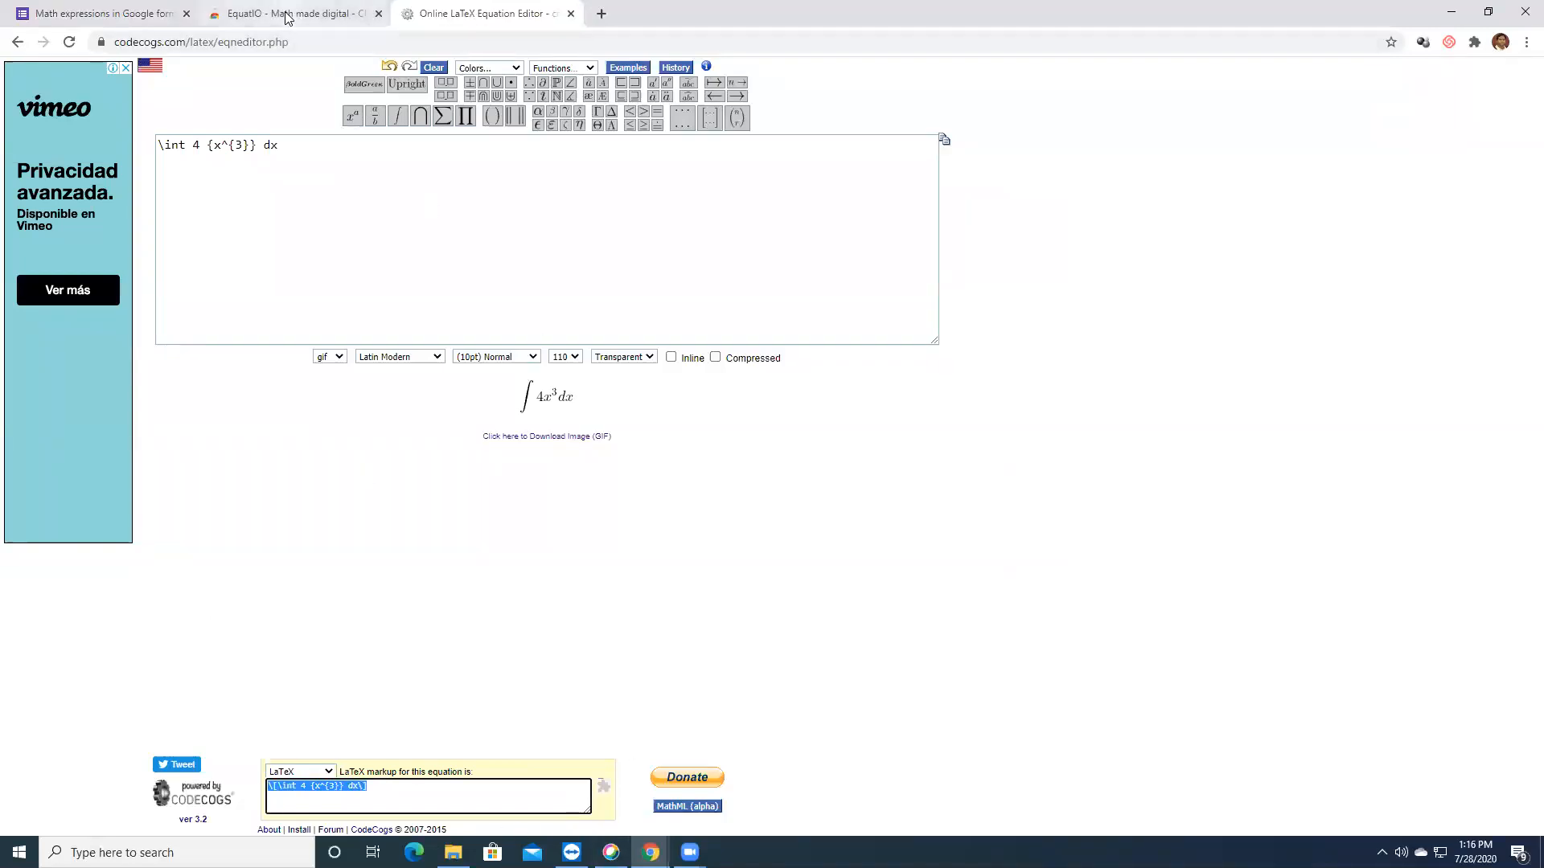
Return to the form, paste the markup into EquatIO's LaTeX input, and remove the enclosing \[ and \] delimiters
left_click(143, 9)
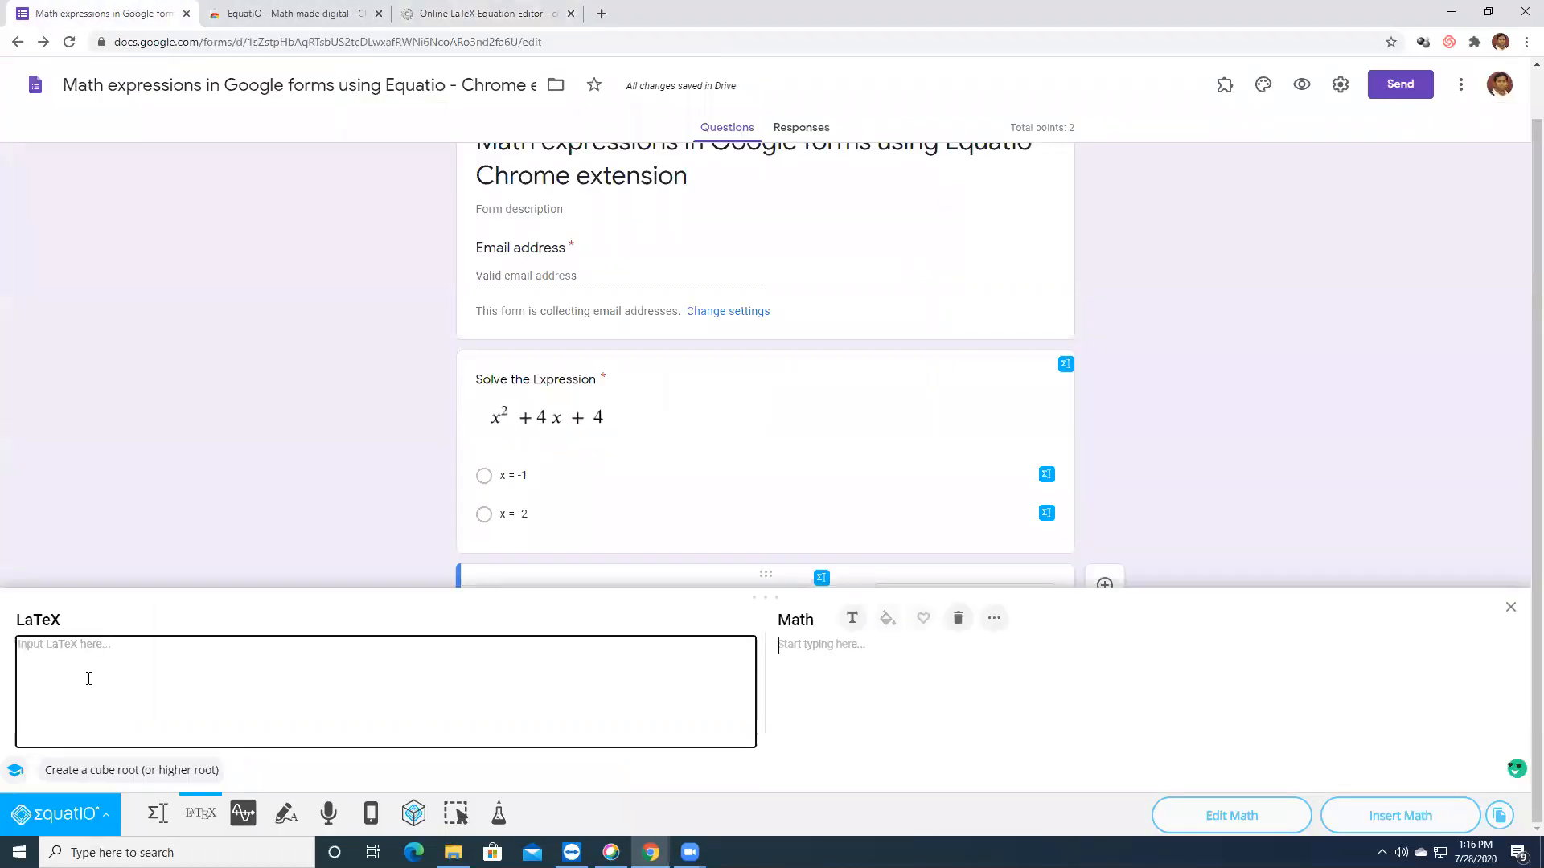
key("ctrl+v")
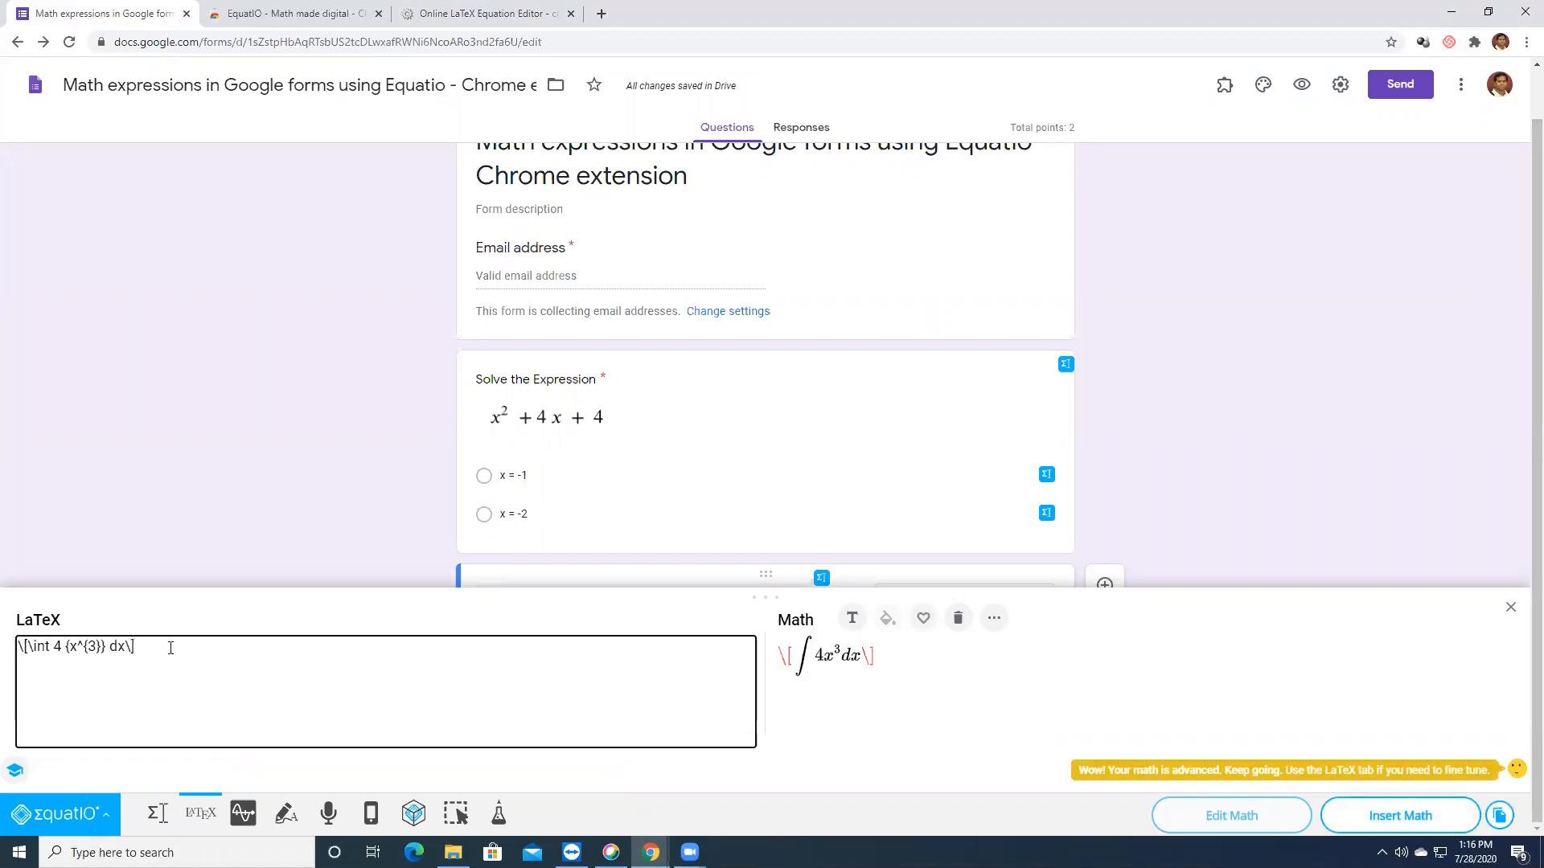
key("BackSpace")
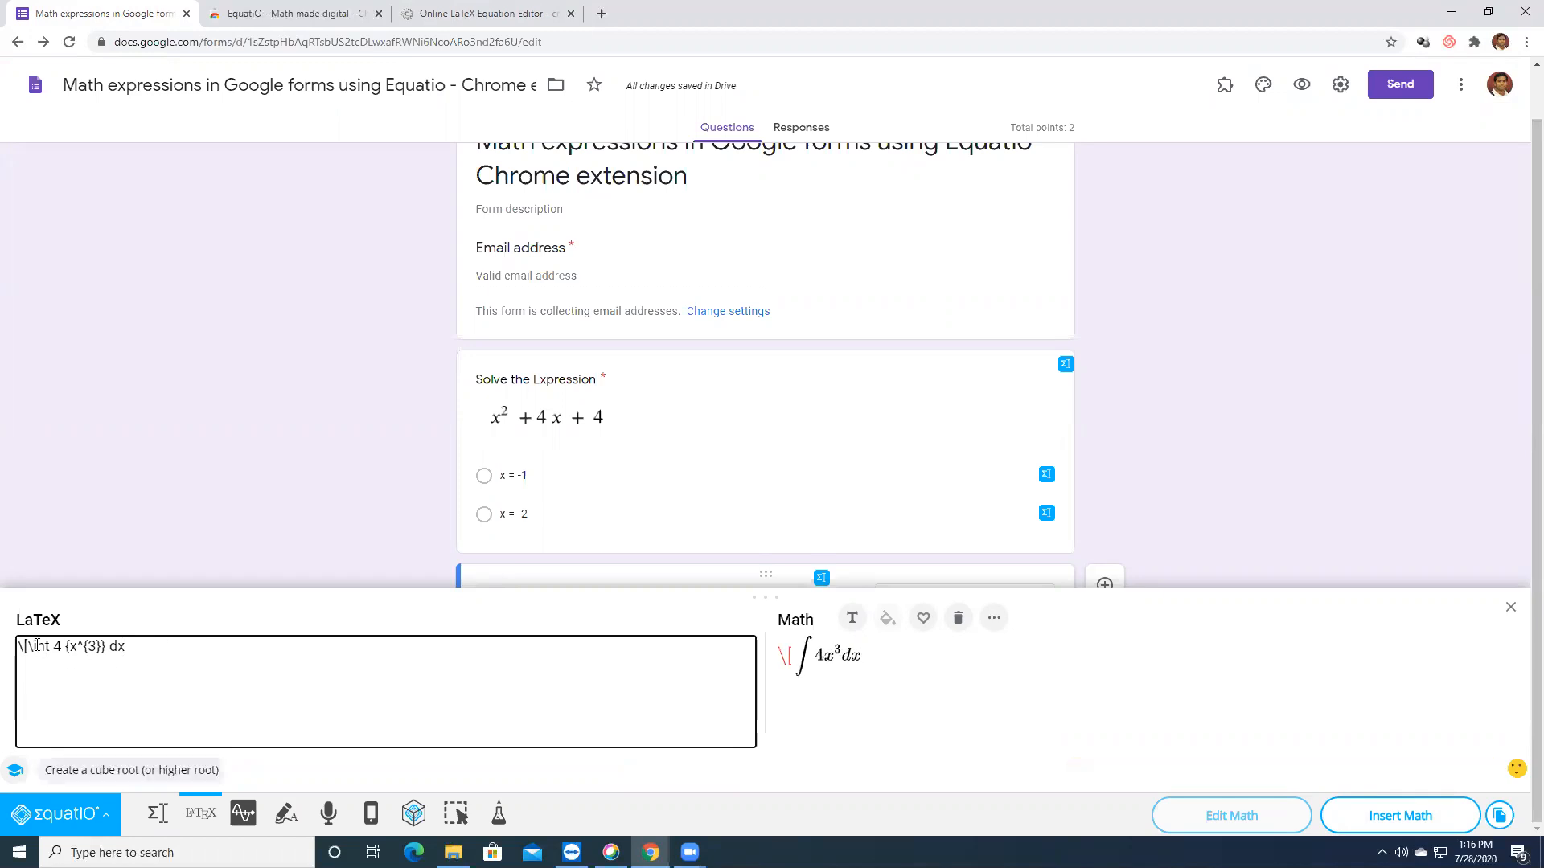
key("BackSpace")
key("BackSpace")
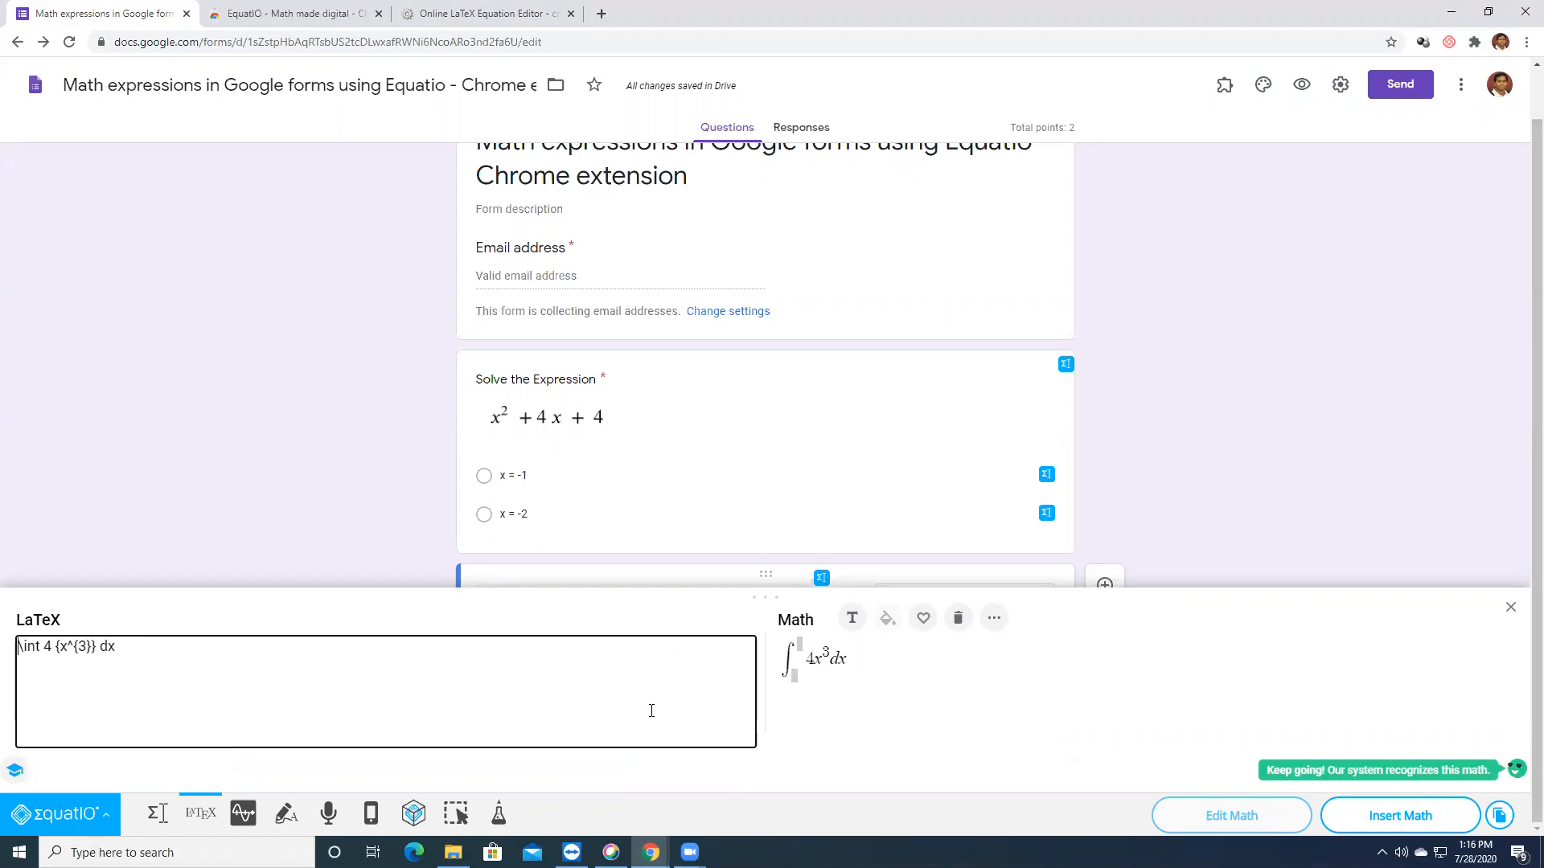
Set the integral's lower limit to 0 and upper limit to 1, and insert the math into the second question
left_click(795, 677)
type("0^")
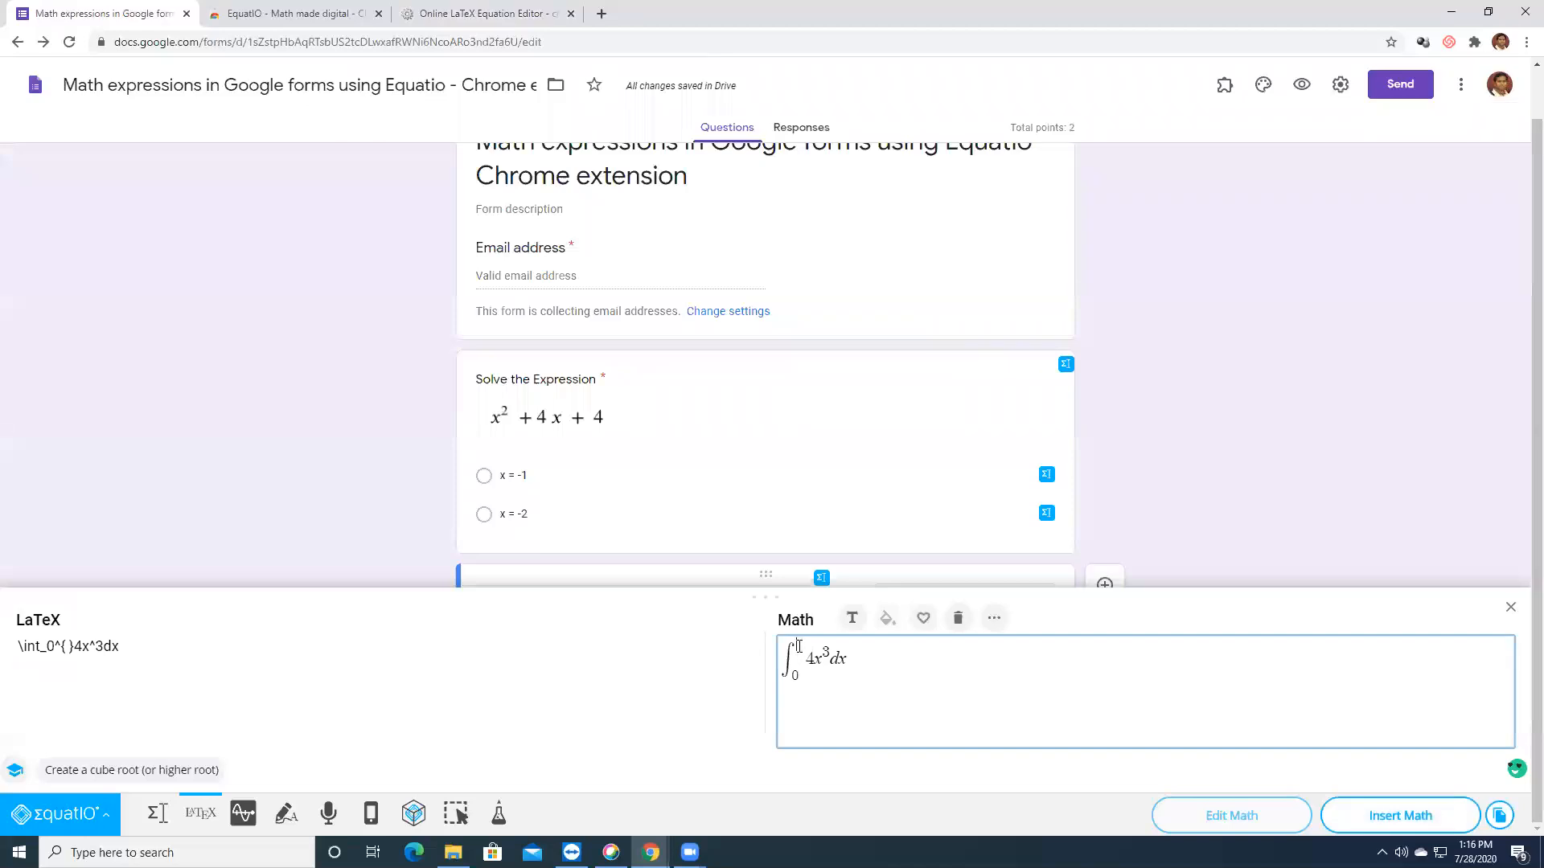
type("1")
left_click(1399, 817)
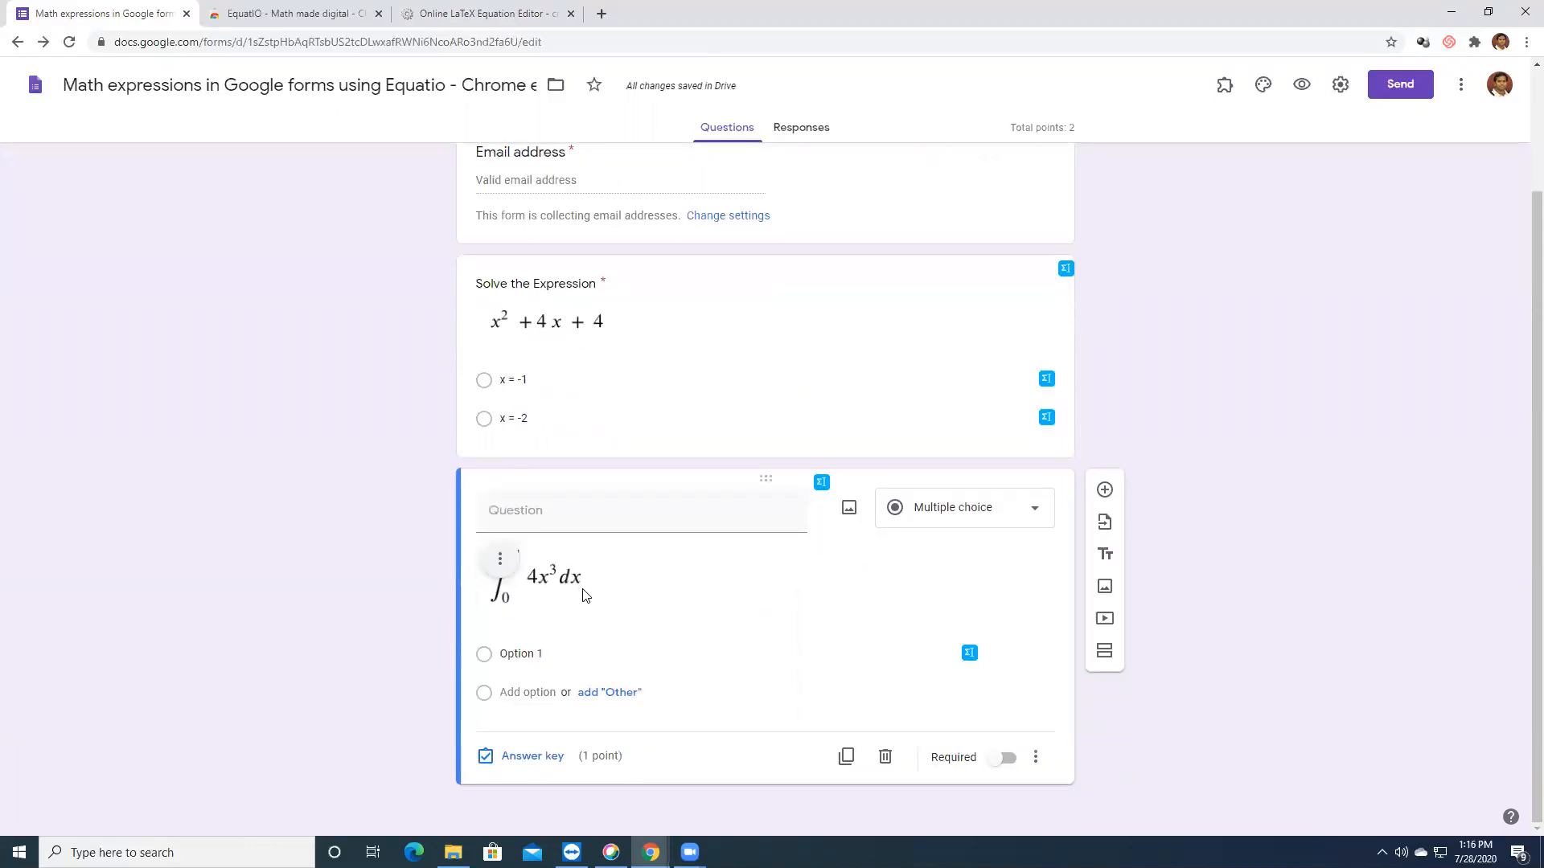
Enter 1, 2 and 4 as the answer options of the integral question
left_click(539, 653)
type("1")
left_click(534, 691)
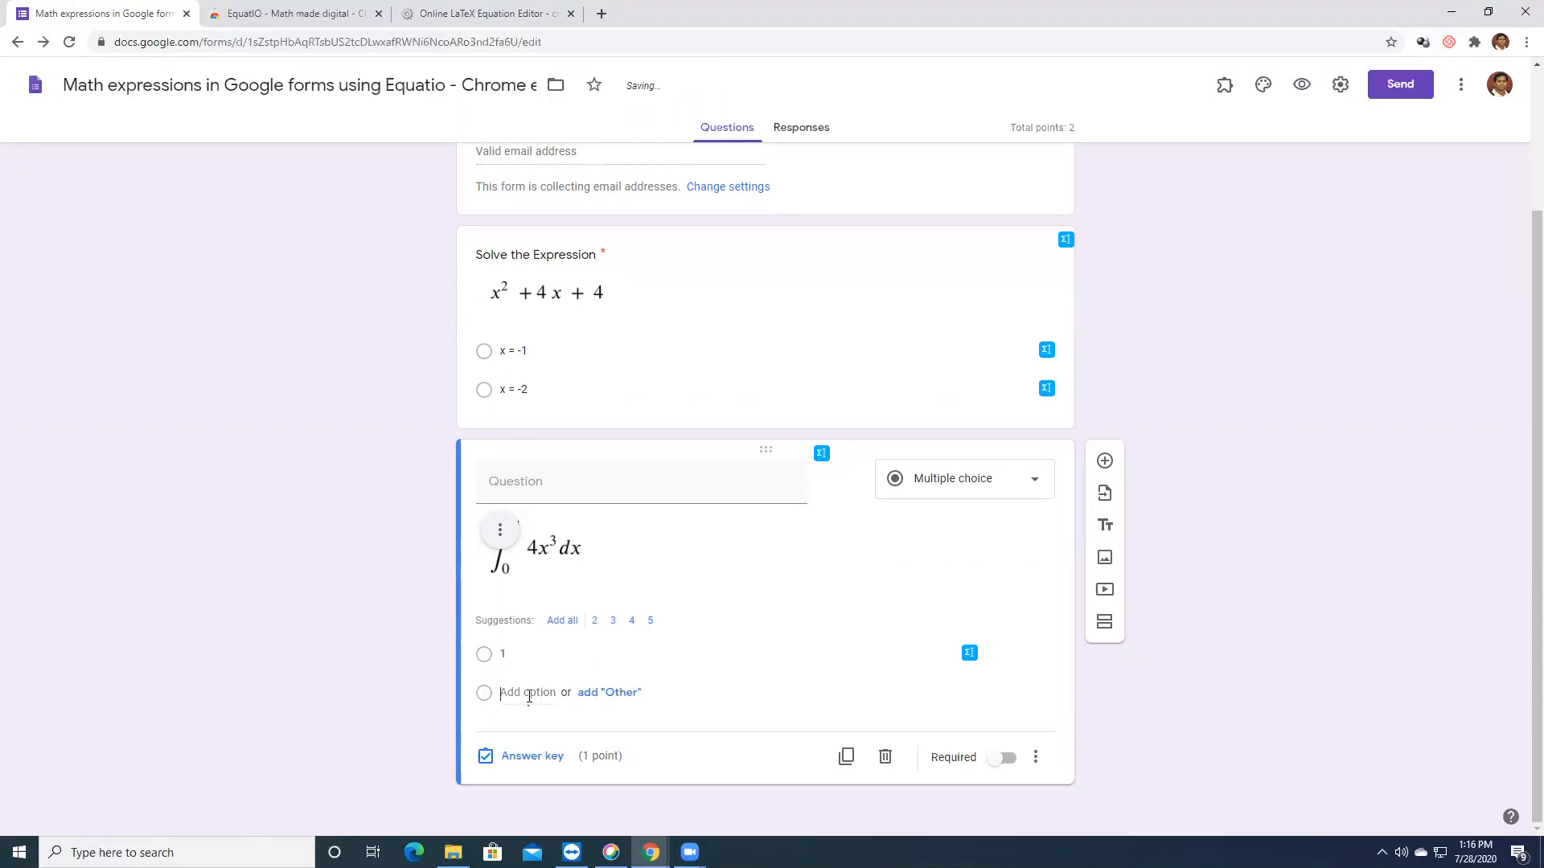
left_click(528, 732)
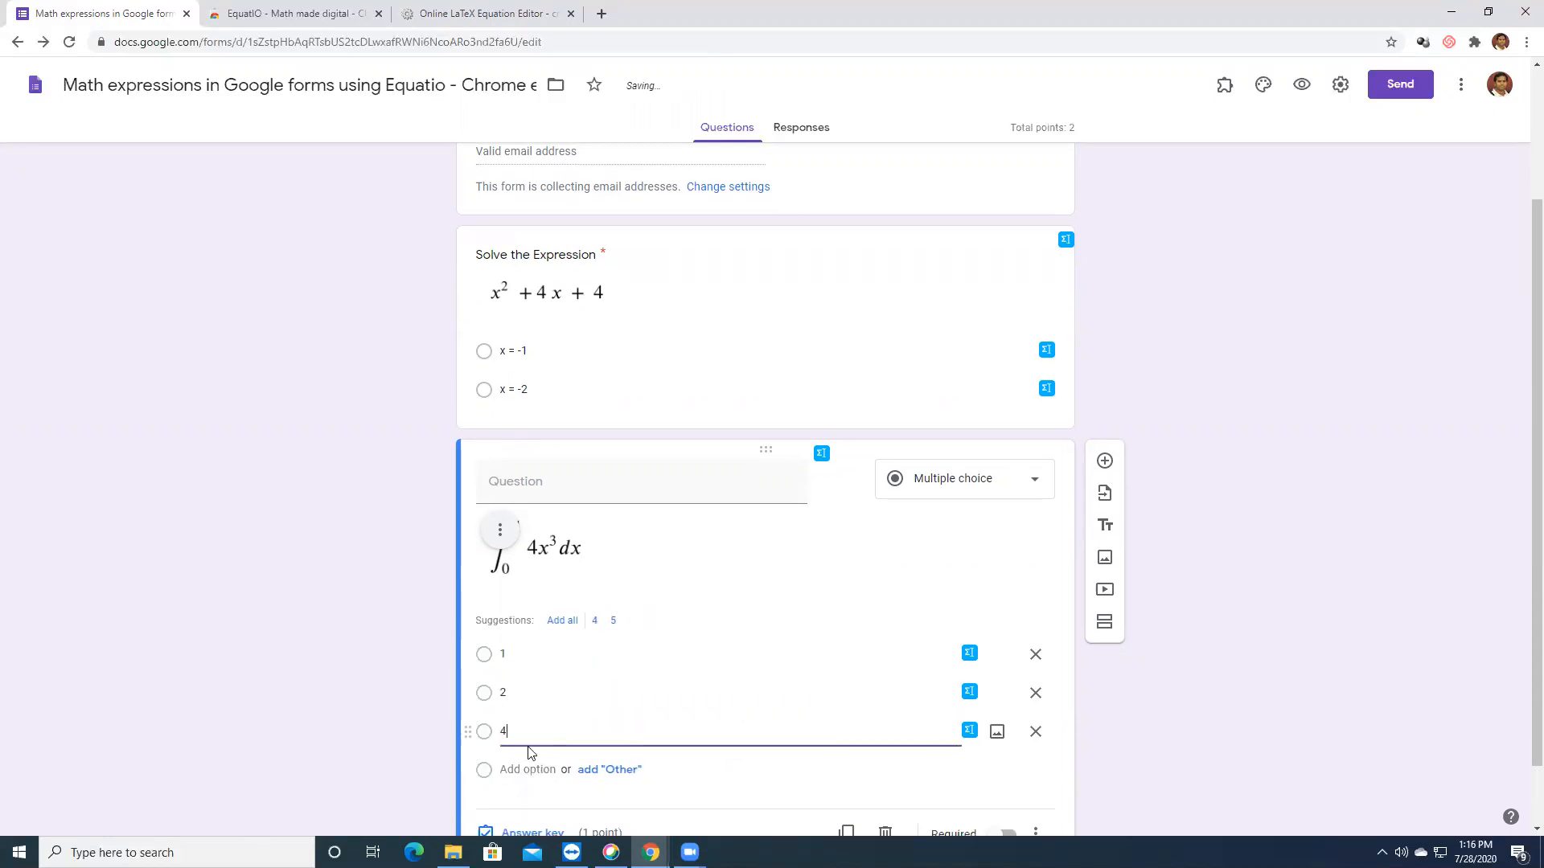
type("4")
Mark 1 as the correct answer in the integral question's answer key and close the key
scroll(530, 753, "down", 1)
left_click(523, 758)
left_click(492, 599)
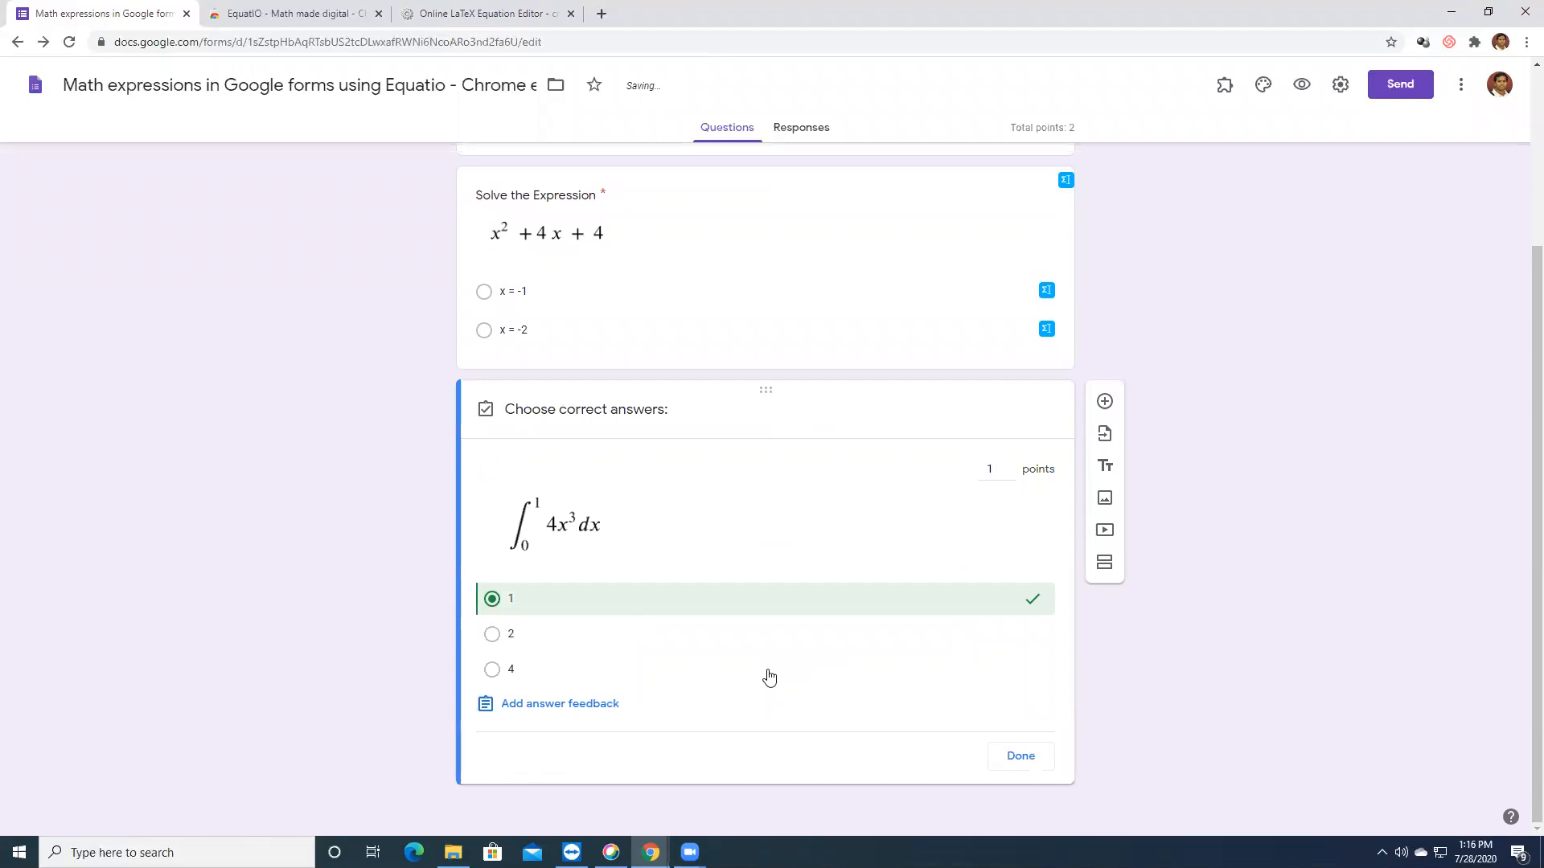
left_click(1015, 756)
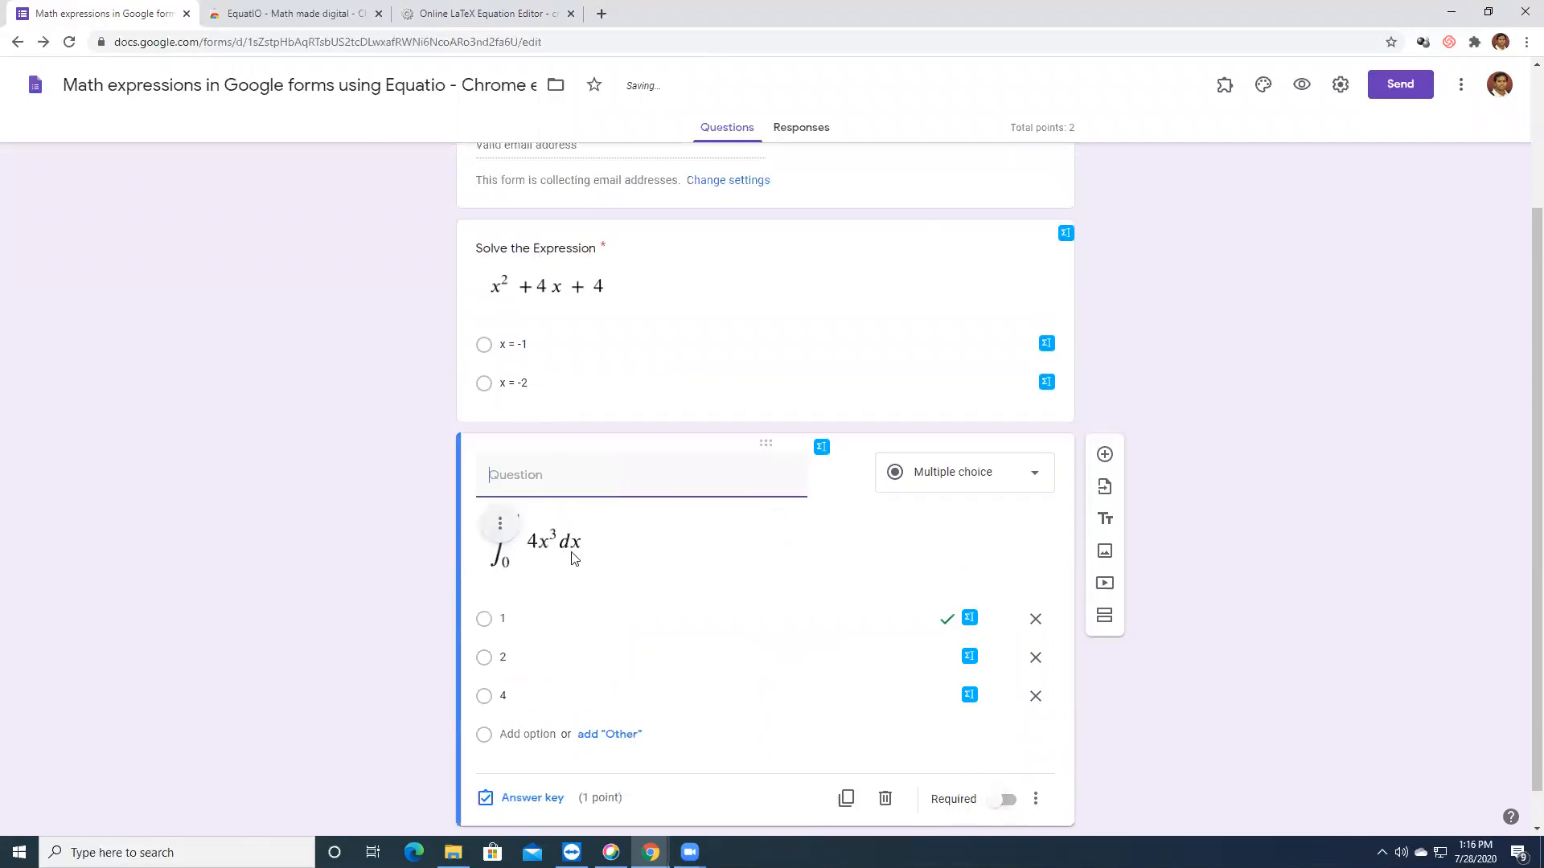
scroll(539, 552, "down", 1)
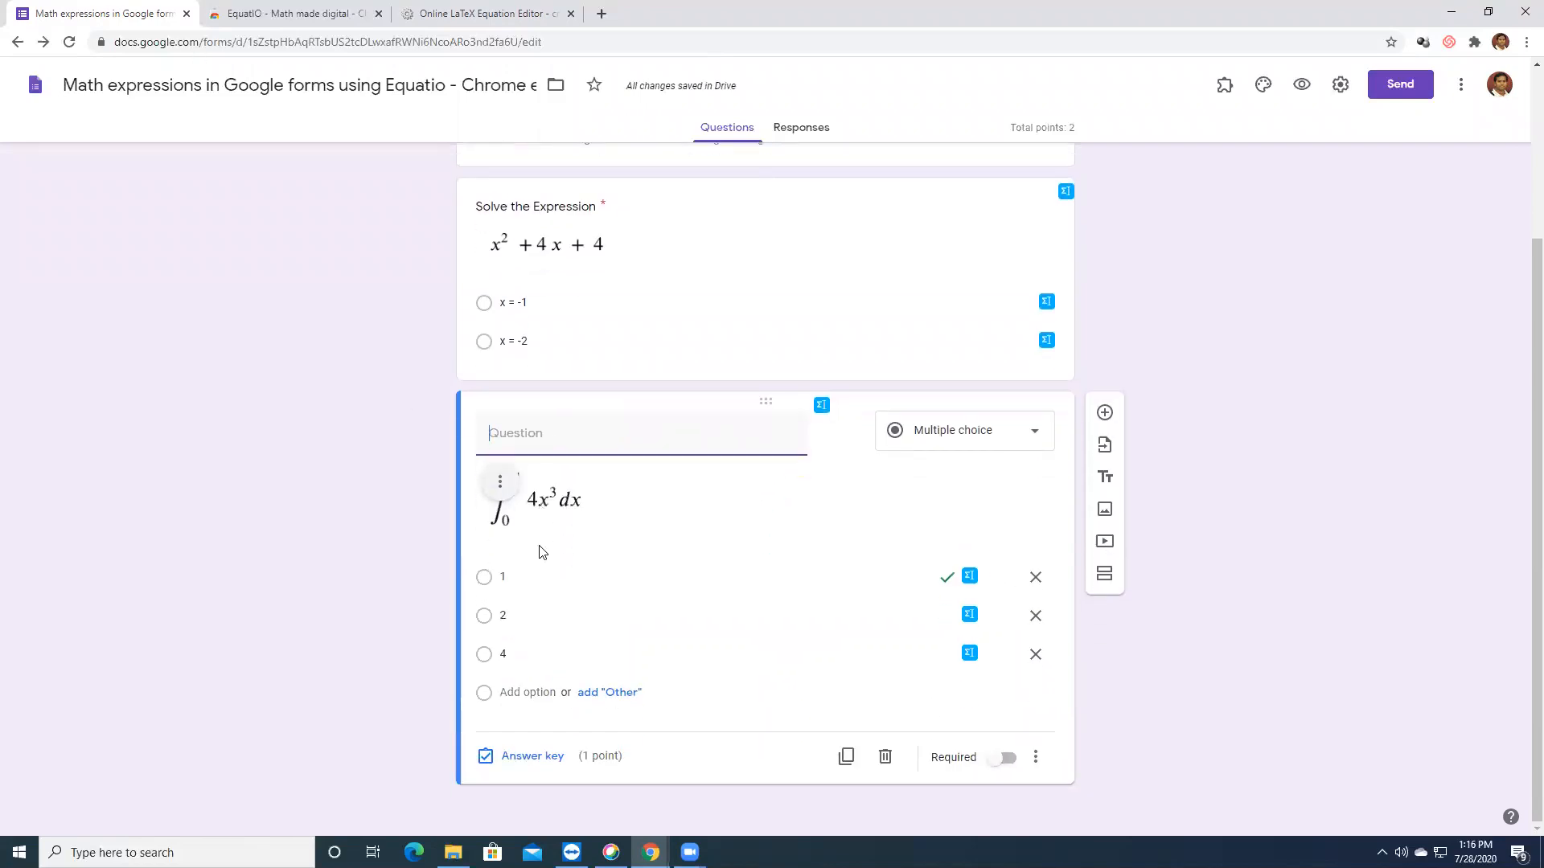
Add a third question to the form and open the EquatIO editor for it
left_click(1107, 413)
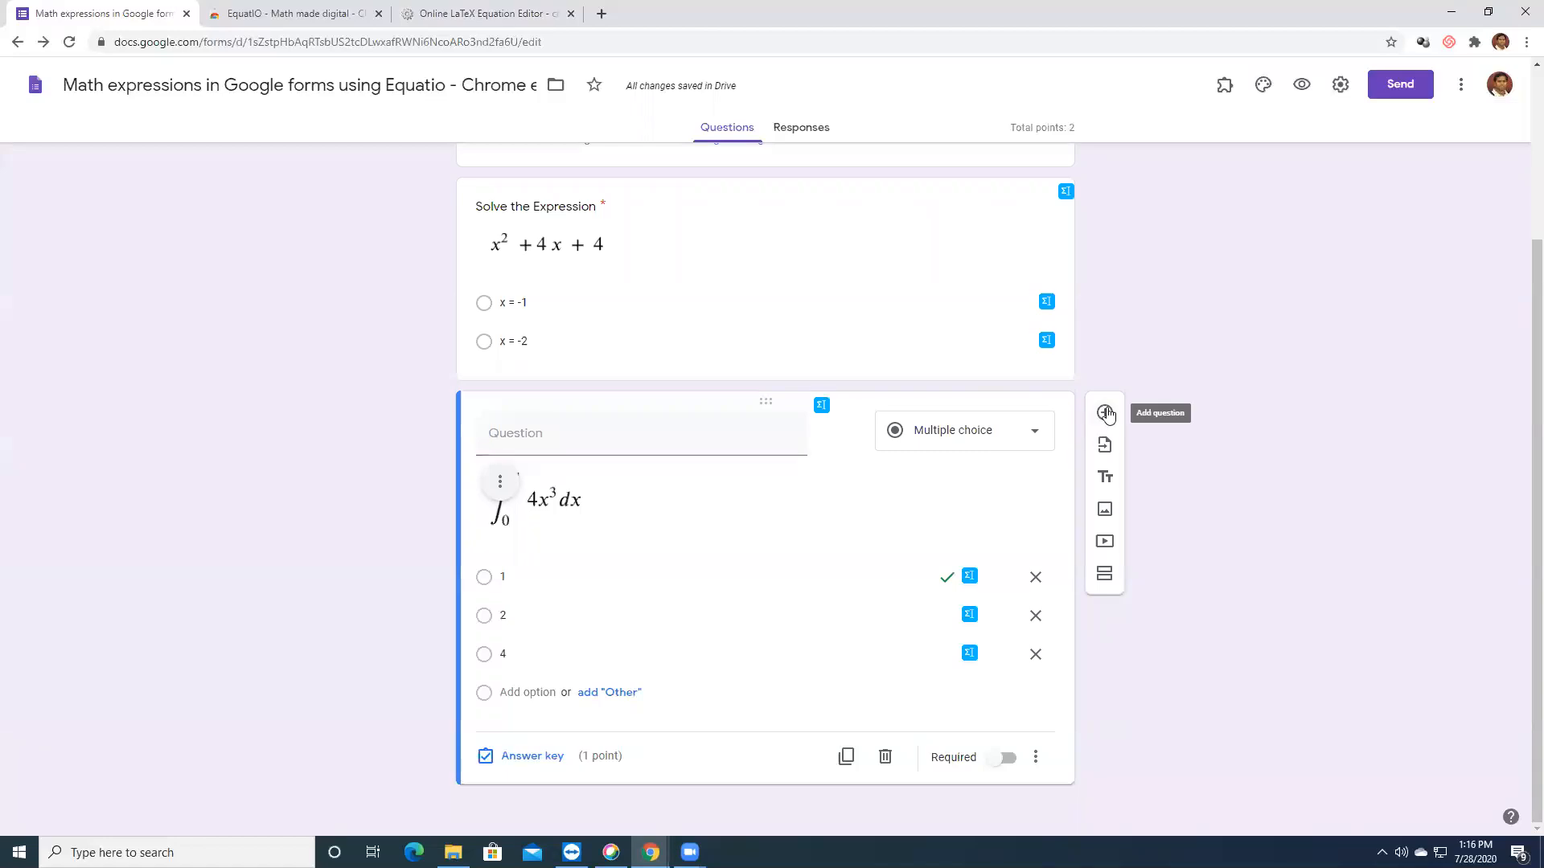
scroll(884, 688, "down", 2)
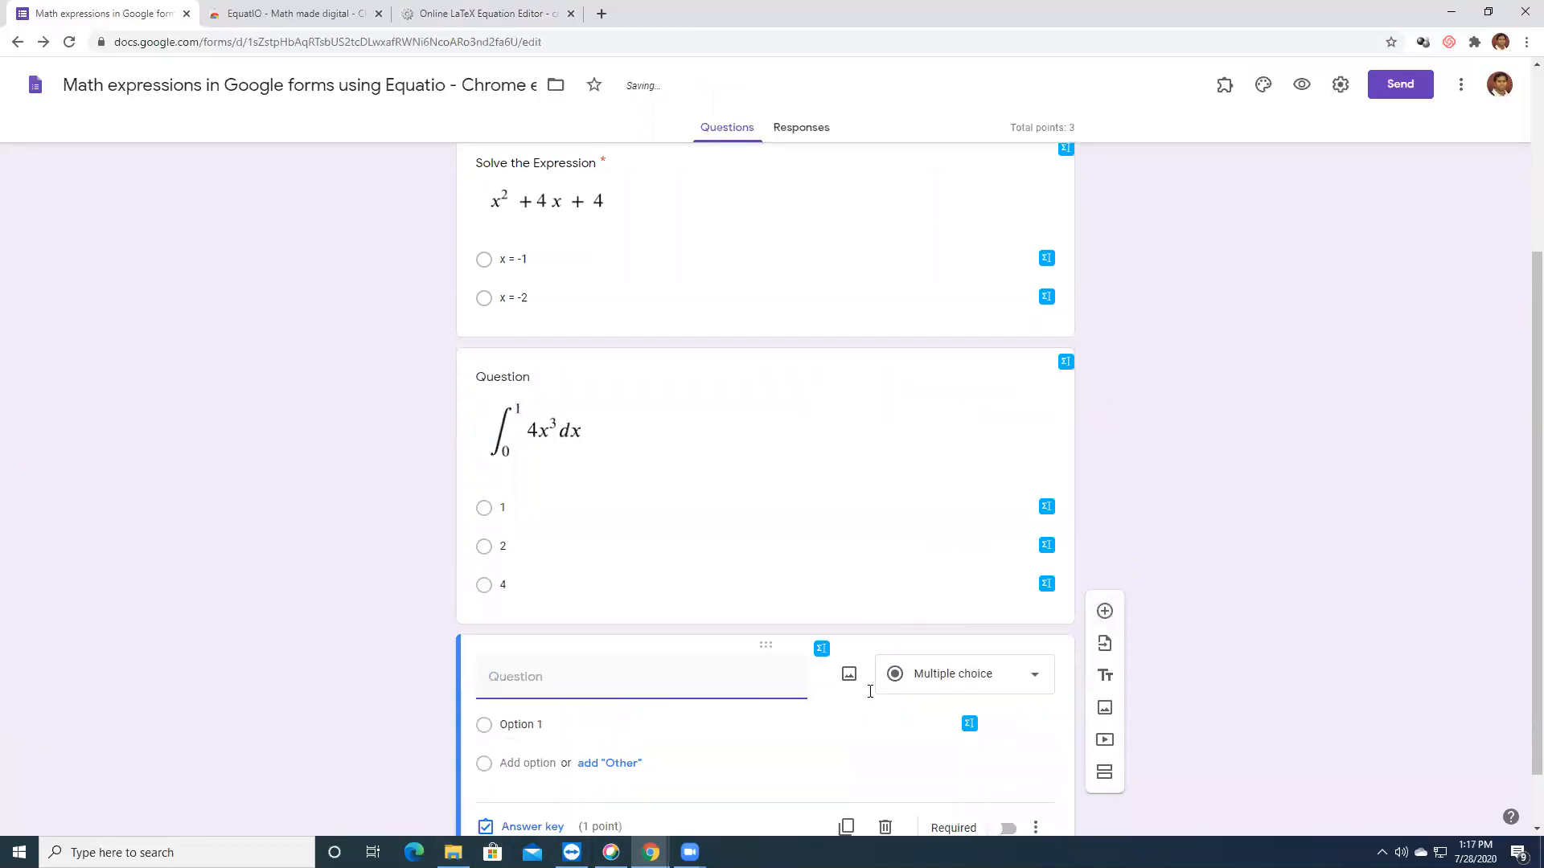
left_click(822, 579)
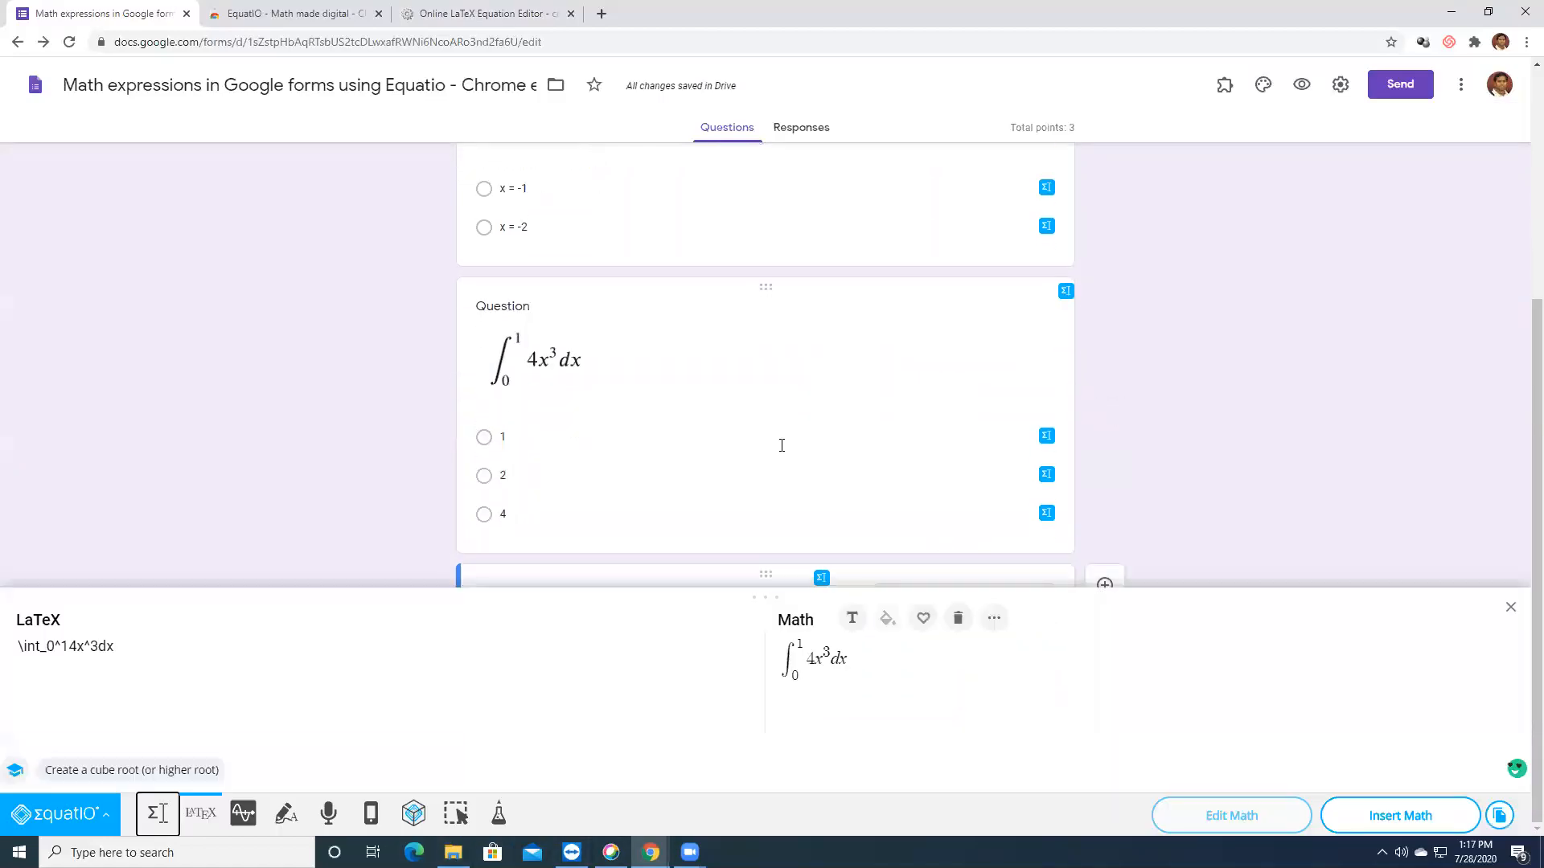
scroll(782, 444, "up", 3)
scroll(628, 446, "down", 3)
Clear the previous integral markup from EquatIO's LaTeX input
left_click(191, 646)
key("BackSpace")
key("BackSpace")
key("BackSpace")
key("BackSpace")
key("BackSpace")
key("BackSpace")
key("BackSpace")
key("BackSpace")
key("BackSpace")
key("BackSpace")
key("BackSpace")
key("BackSpace")
key("BackSpace")
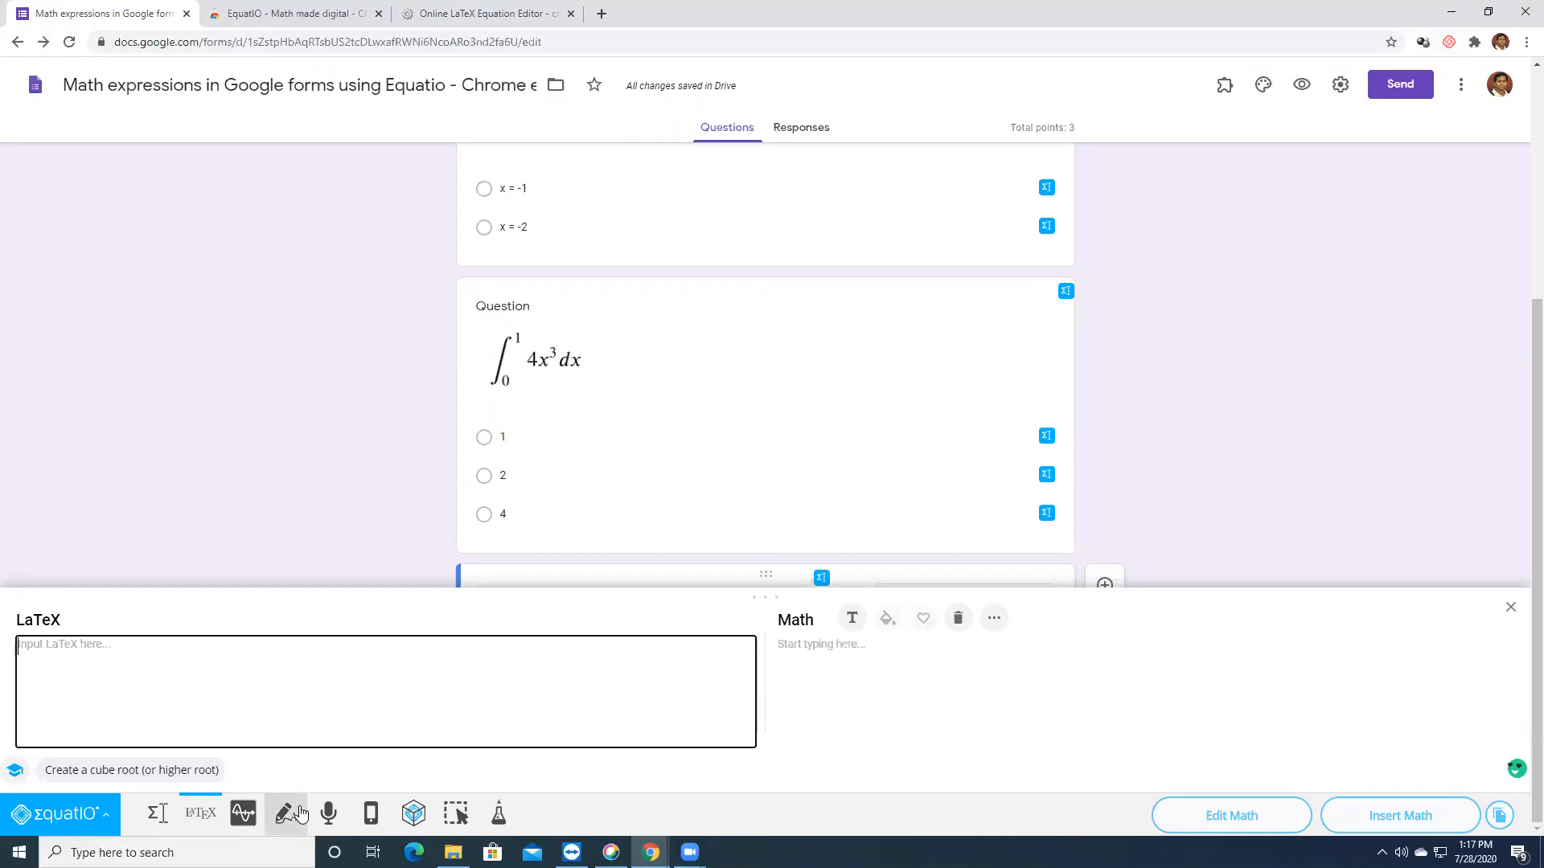
Handwrite x² + y² = 25 with EquatIO's handwriting input and insert the math into the third question
left_click(284, 815)
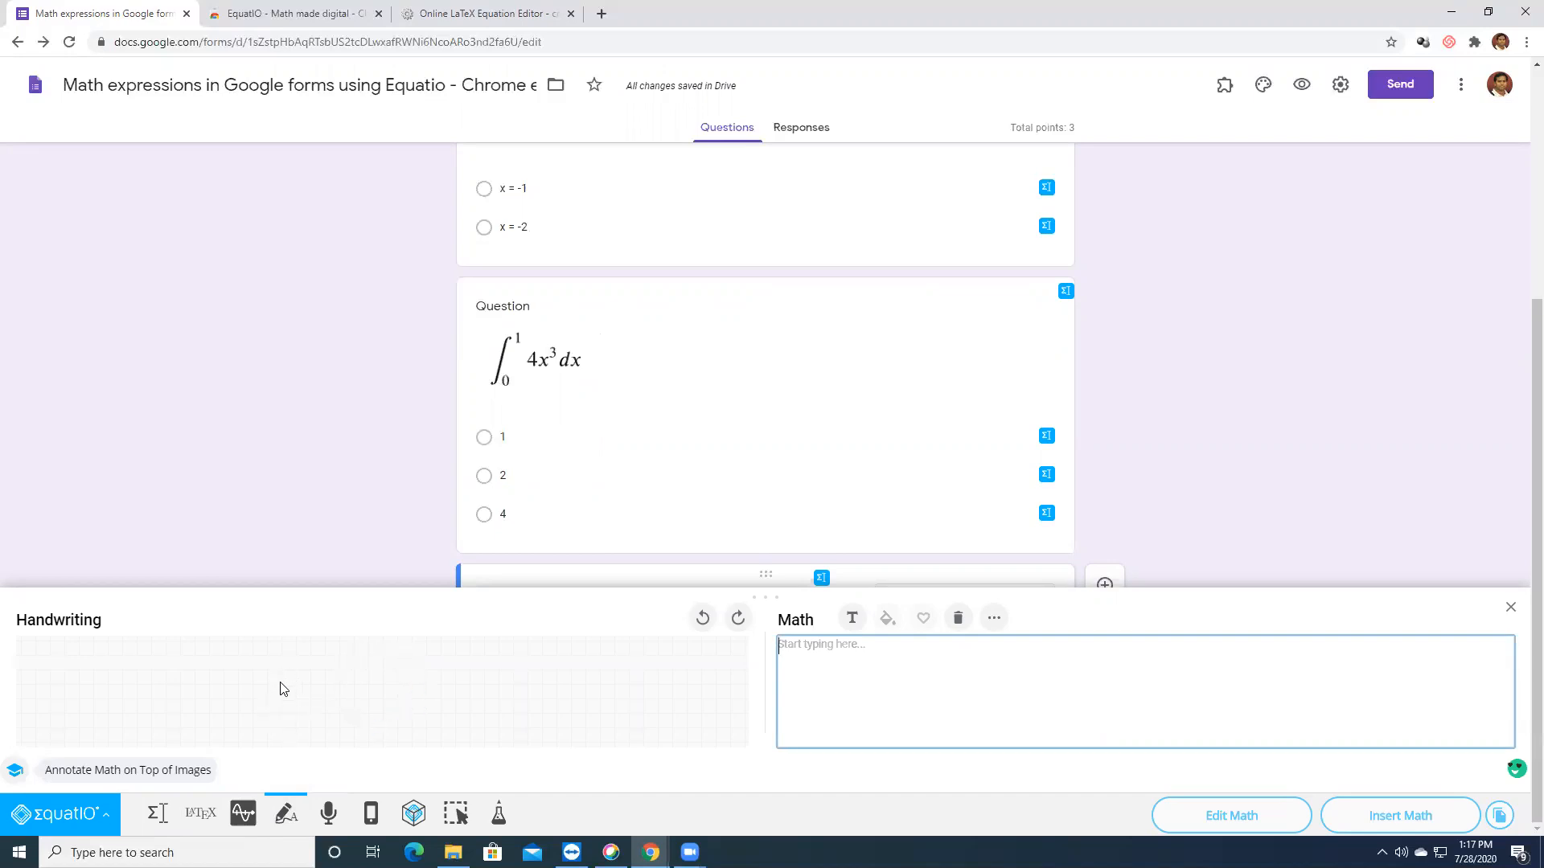
mouse_move(272, 689)
left_mouse_down()
mouse_move(291, 700)
mouse_move(292, 682)
mouse_move(307, 700)
left_mouse_up()
mouse_move(303, 663)
left_mouse_down()
mouse_move(341, 678)
mouse_move(328, 692)
mouse_move(356, 666)
mouse_move(367, 693)
mouse_move(354, 685)
mouse_move(381, 662)
mouse_move(456, 692)
mouse_move(473, 649)
left_mouse_up()
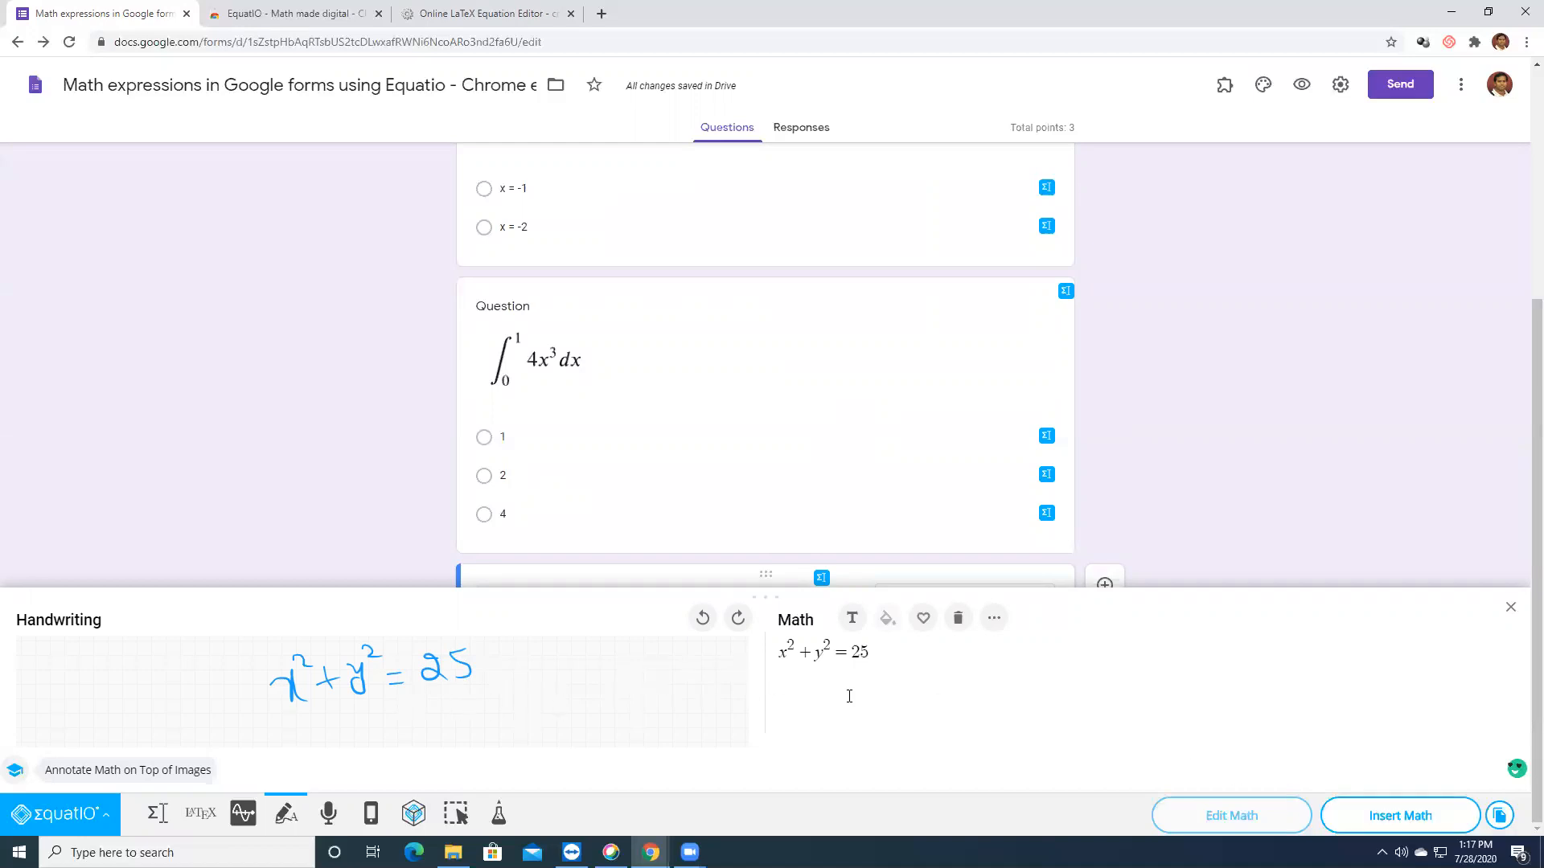
left_click(1399, 816)
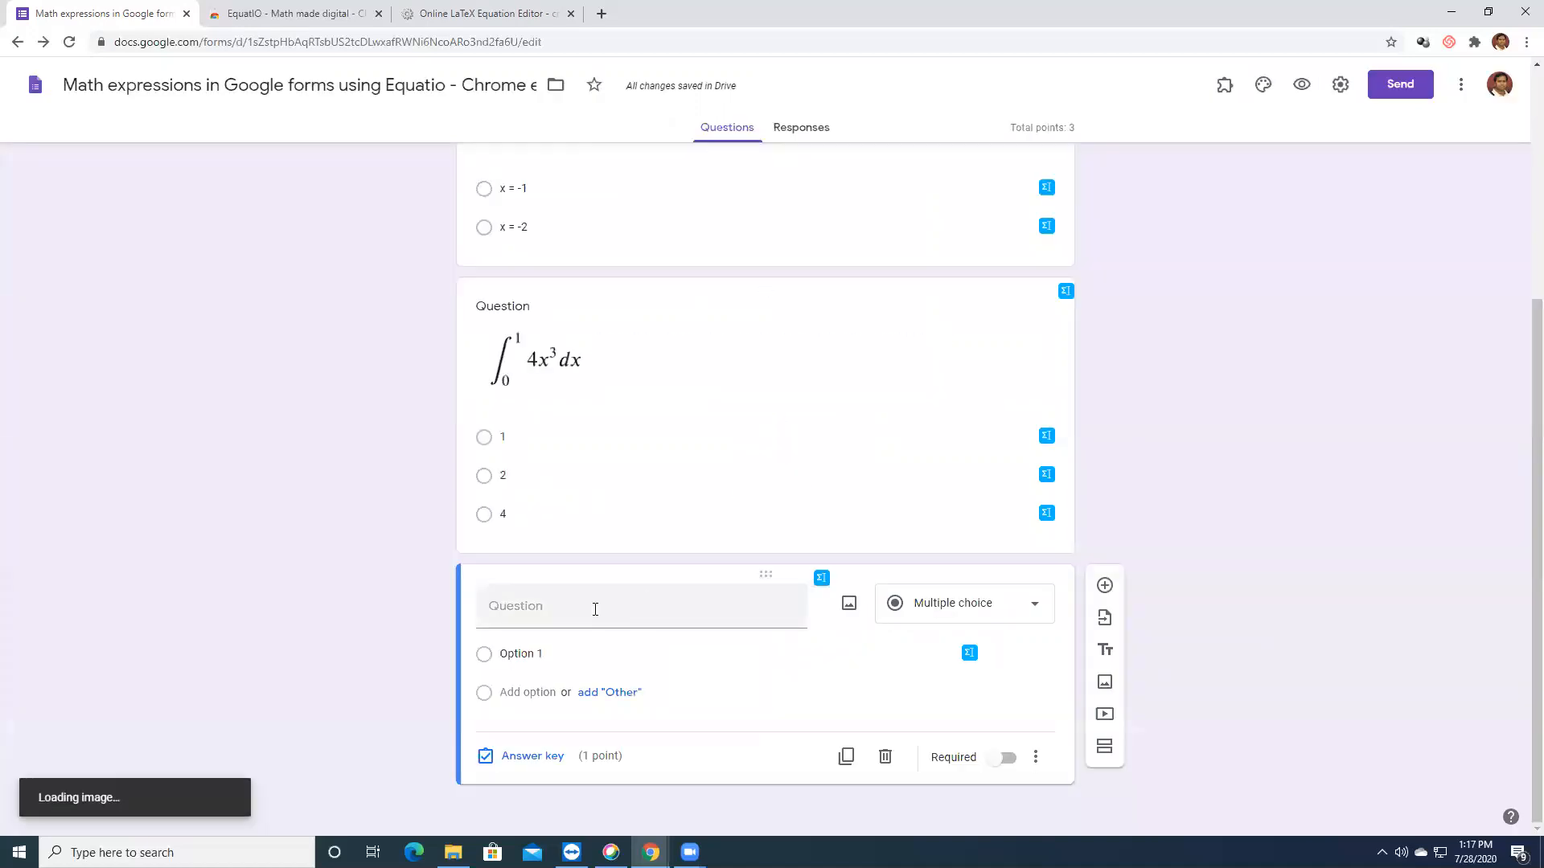
Title the third question "What is the radius of this circle"
left_click(553, 601)
type("Solv")
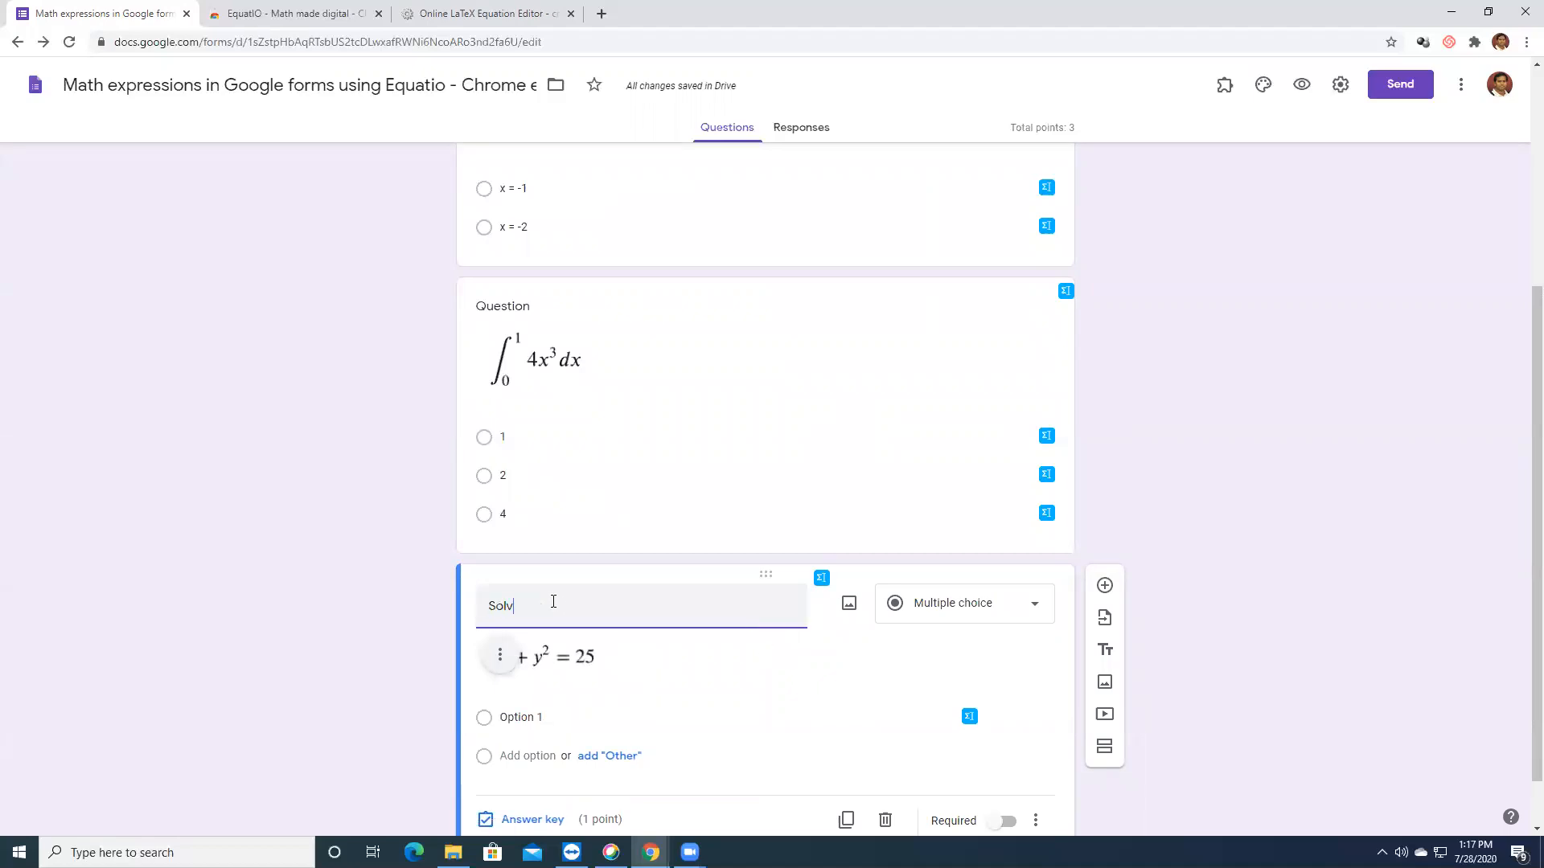
type("e th")
key("BackSpace")
key("BackSpace")
key("BackSpace")
key("BackSpace")
key("BackSpace")
key("BackSpace")
key("BackSpace")
key("BackSpace")
type("What")
type(" the raduius of this circle")
scroll(700, 669, "down", 1)
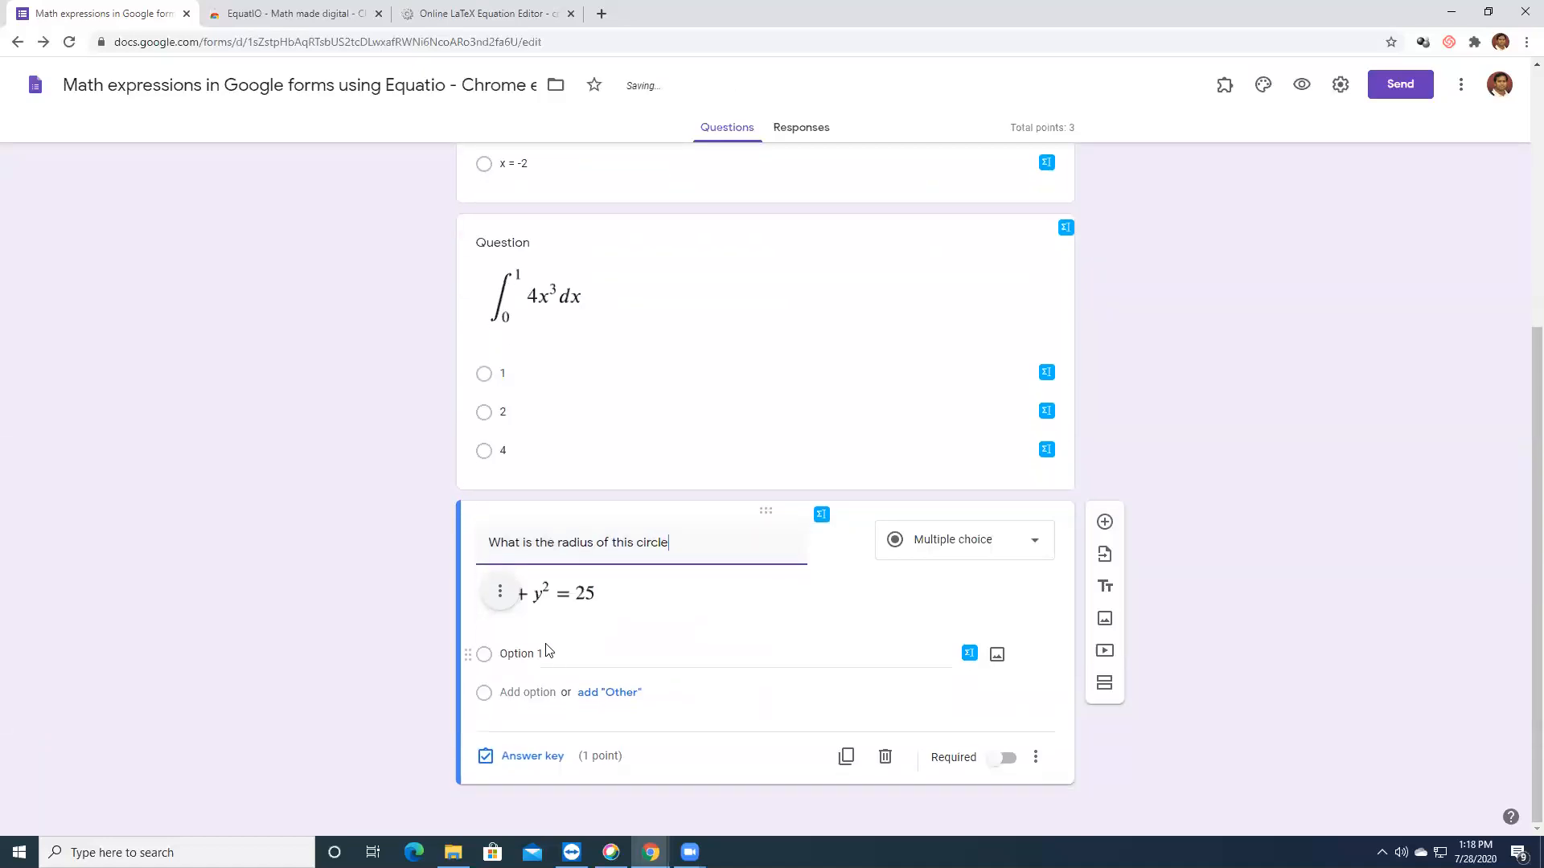
Enter 4 and 5 as the answer options of the circle question
left_click(539, 654)
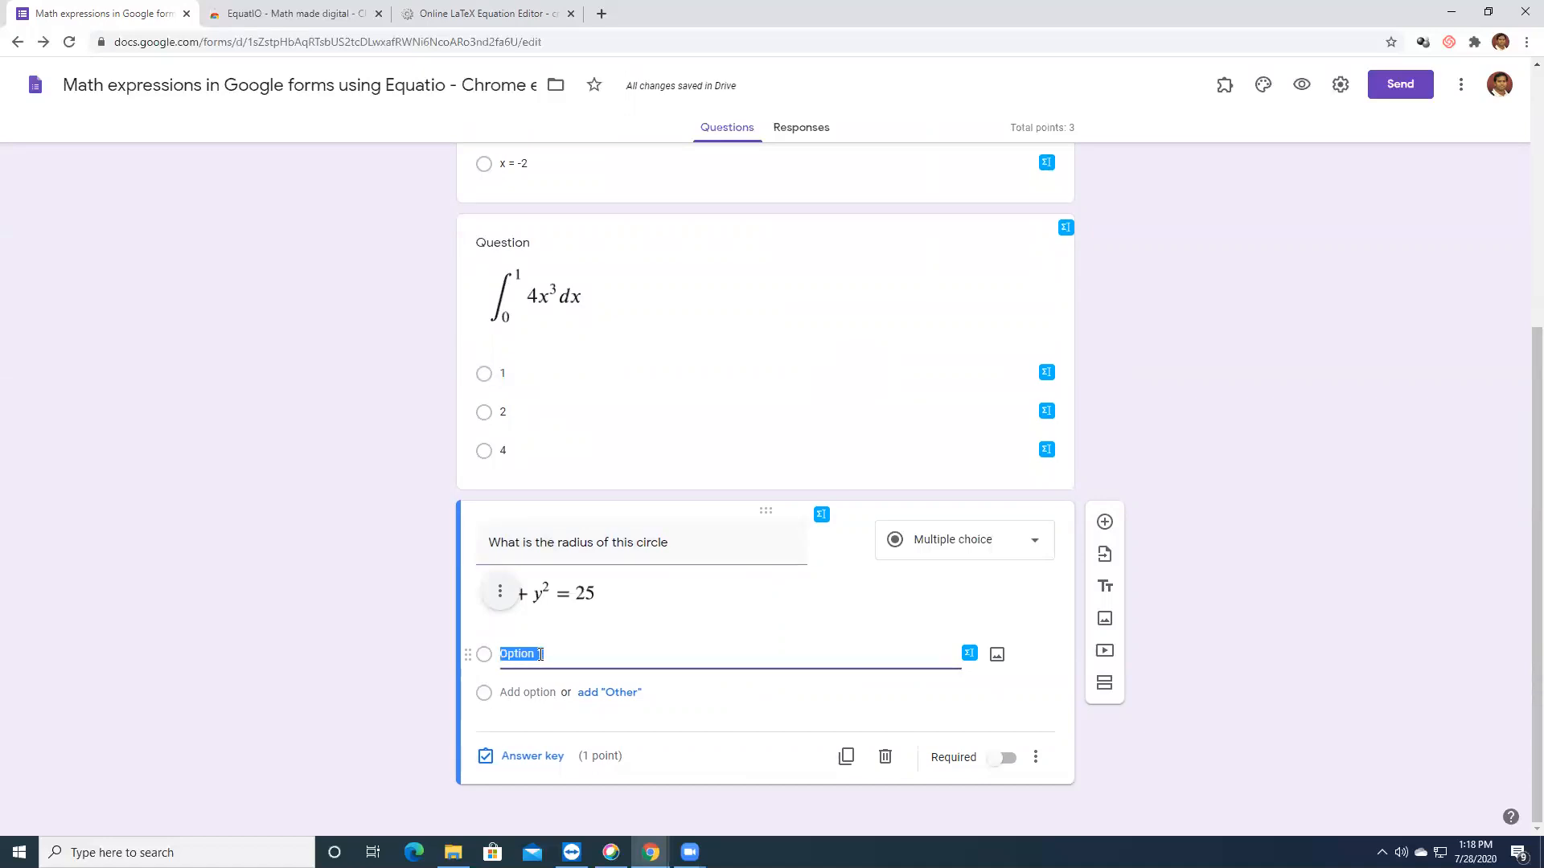
type("4")
left_click(533, 693)
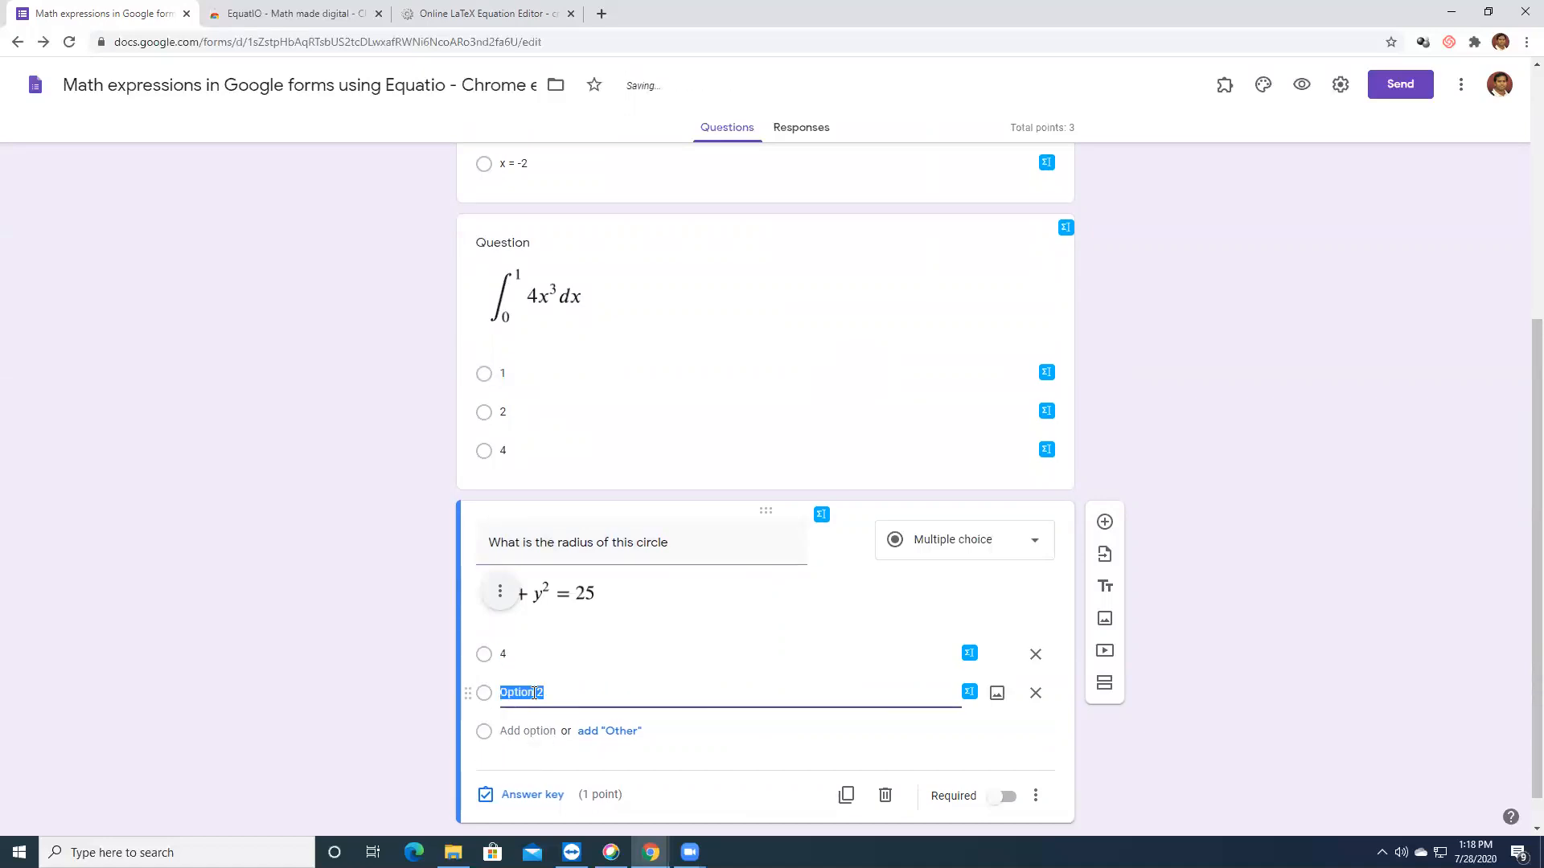
type("5")
Mark 5 as the correct answer in the circle question's answer key and close the key
left_click(533, 794)
left_click(499, 671)
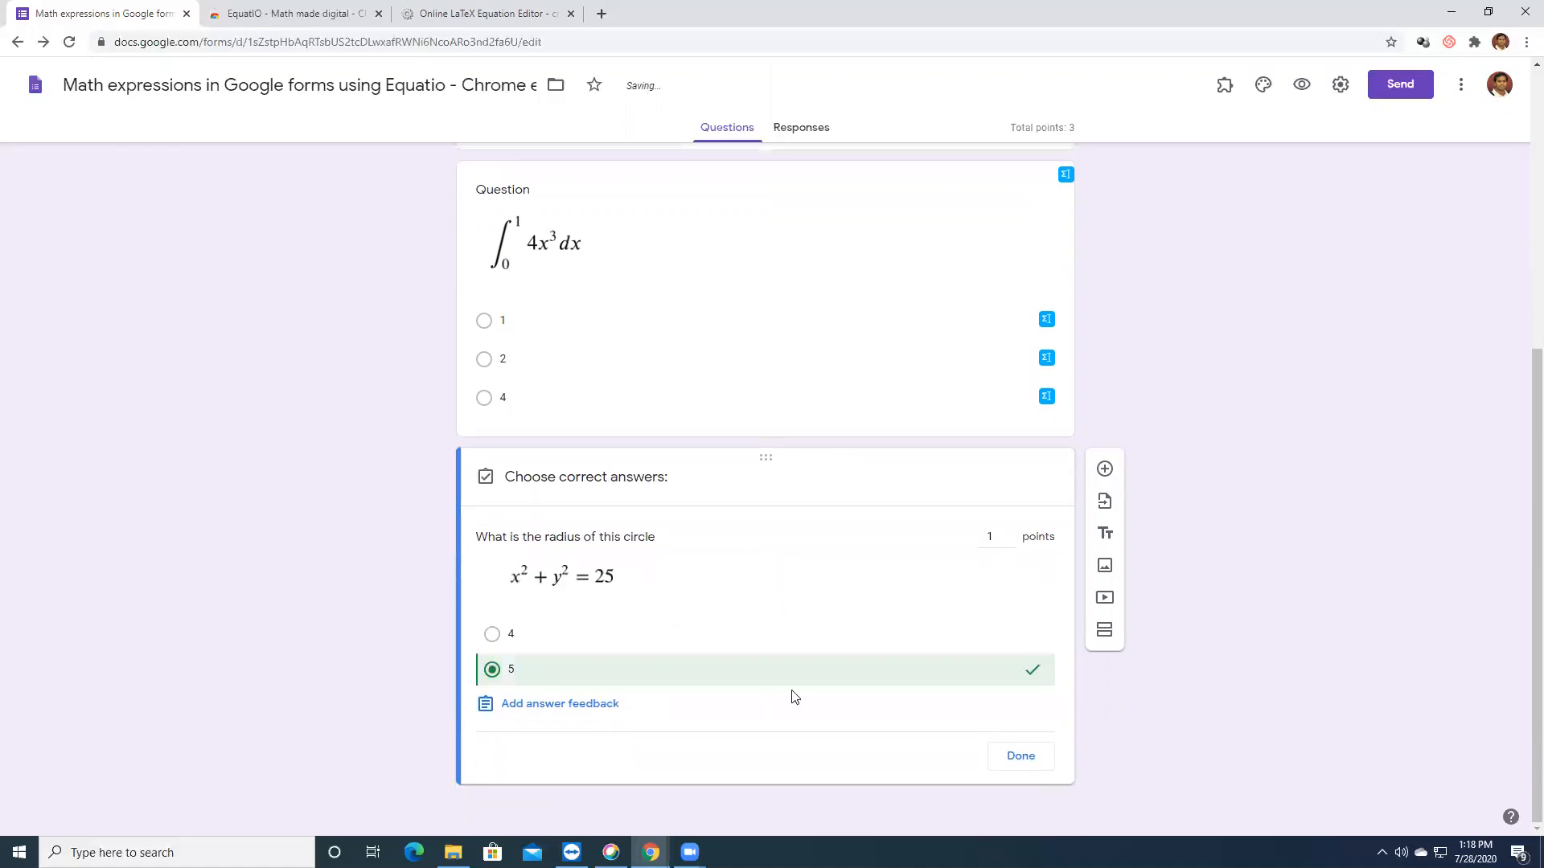
left_click(1022, 757)
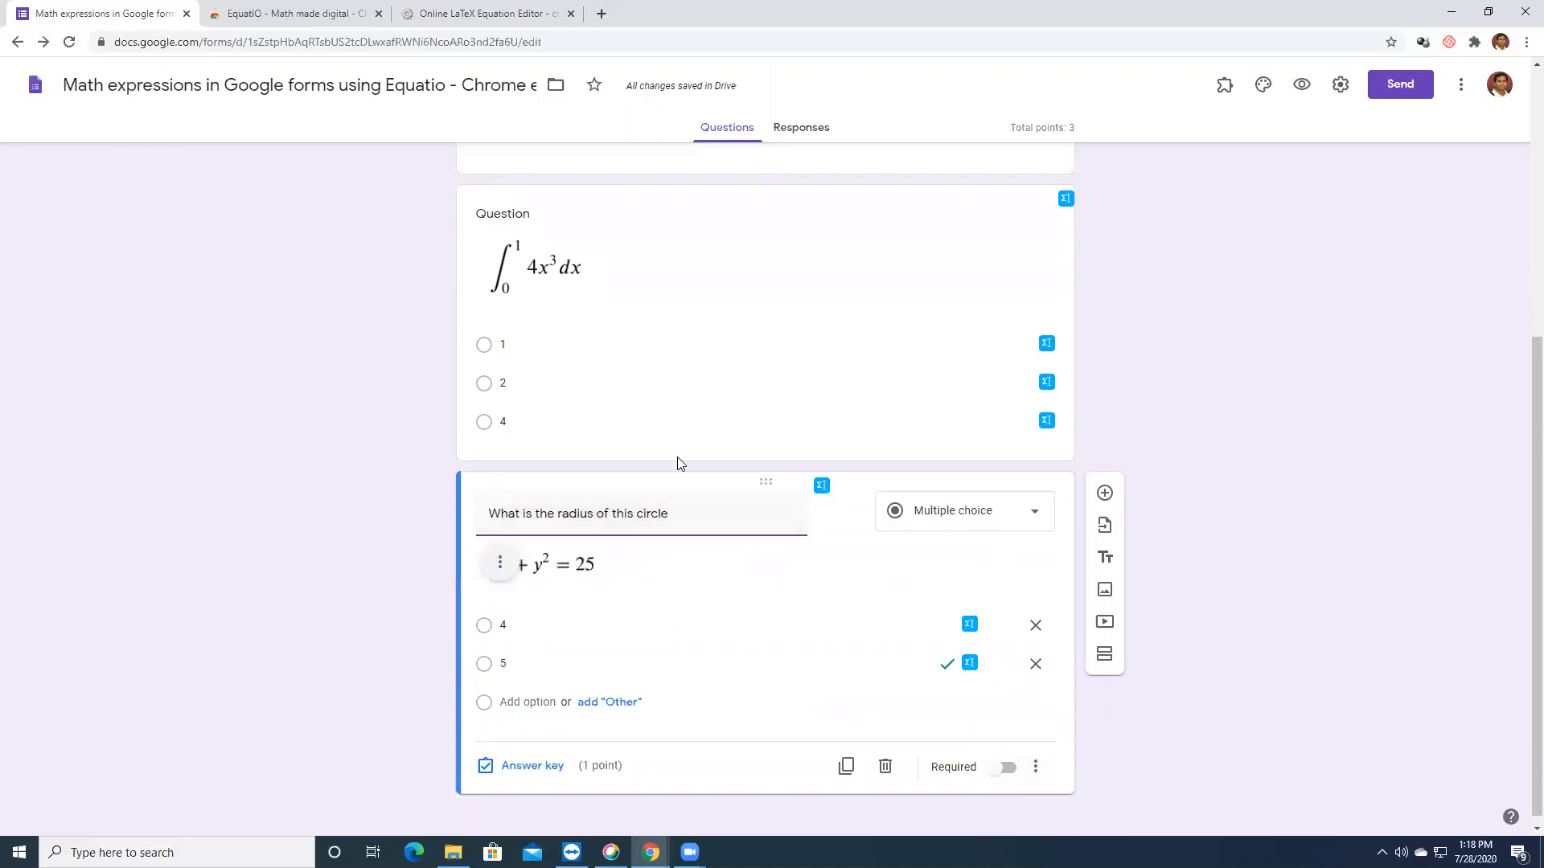
Add a fourth question, open EquatIO for it, and switch to speech input
left_click(1104, 485)
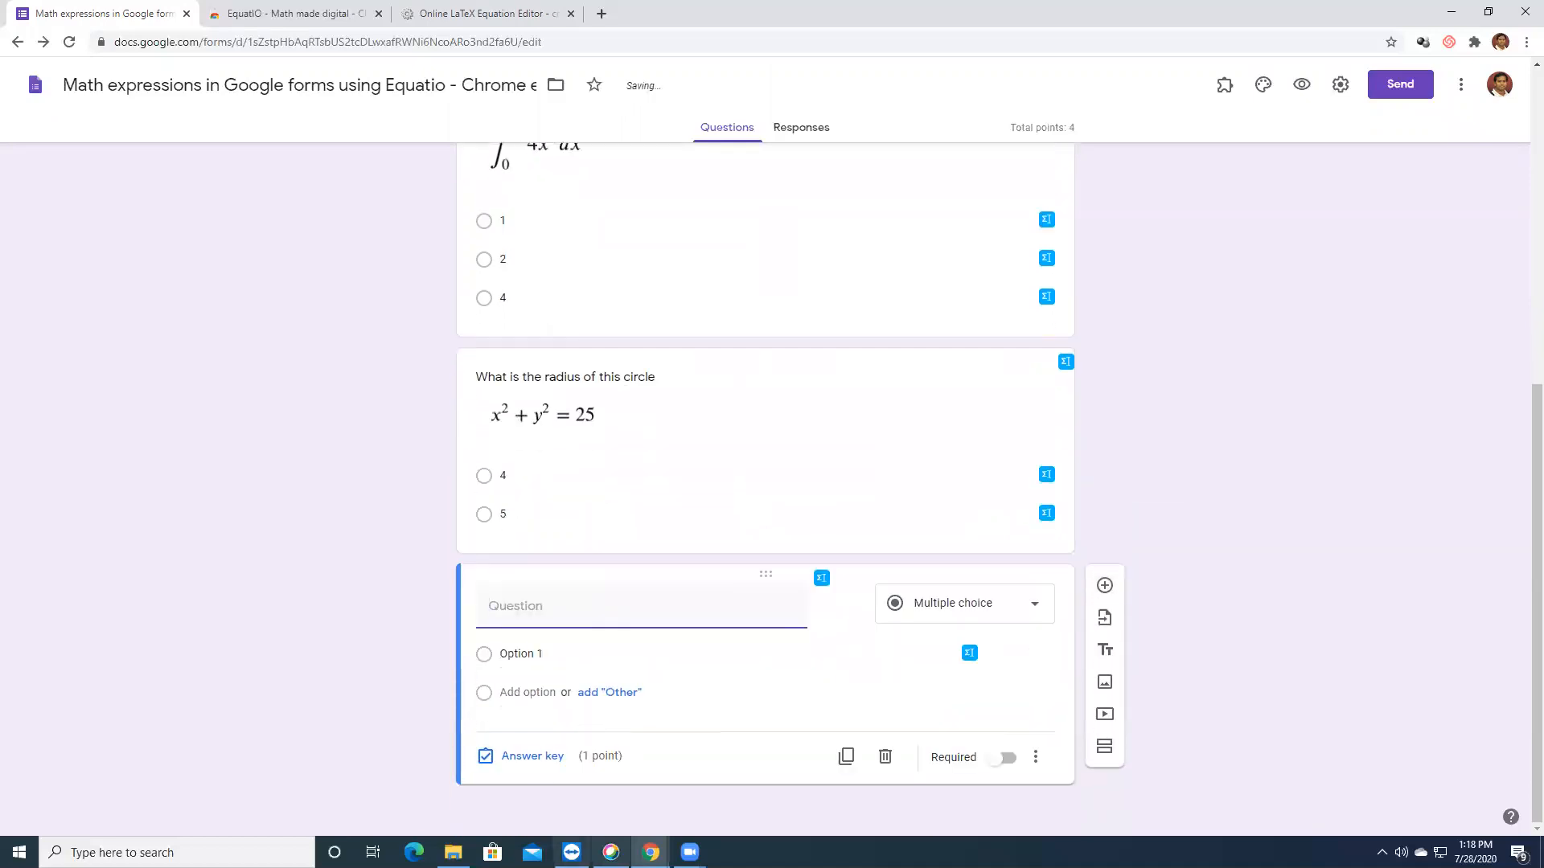
left_click(821, 577)
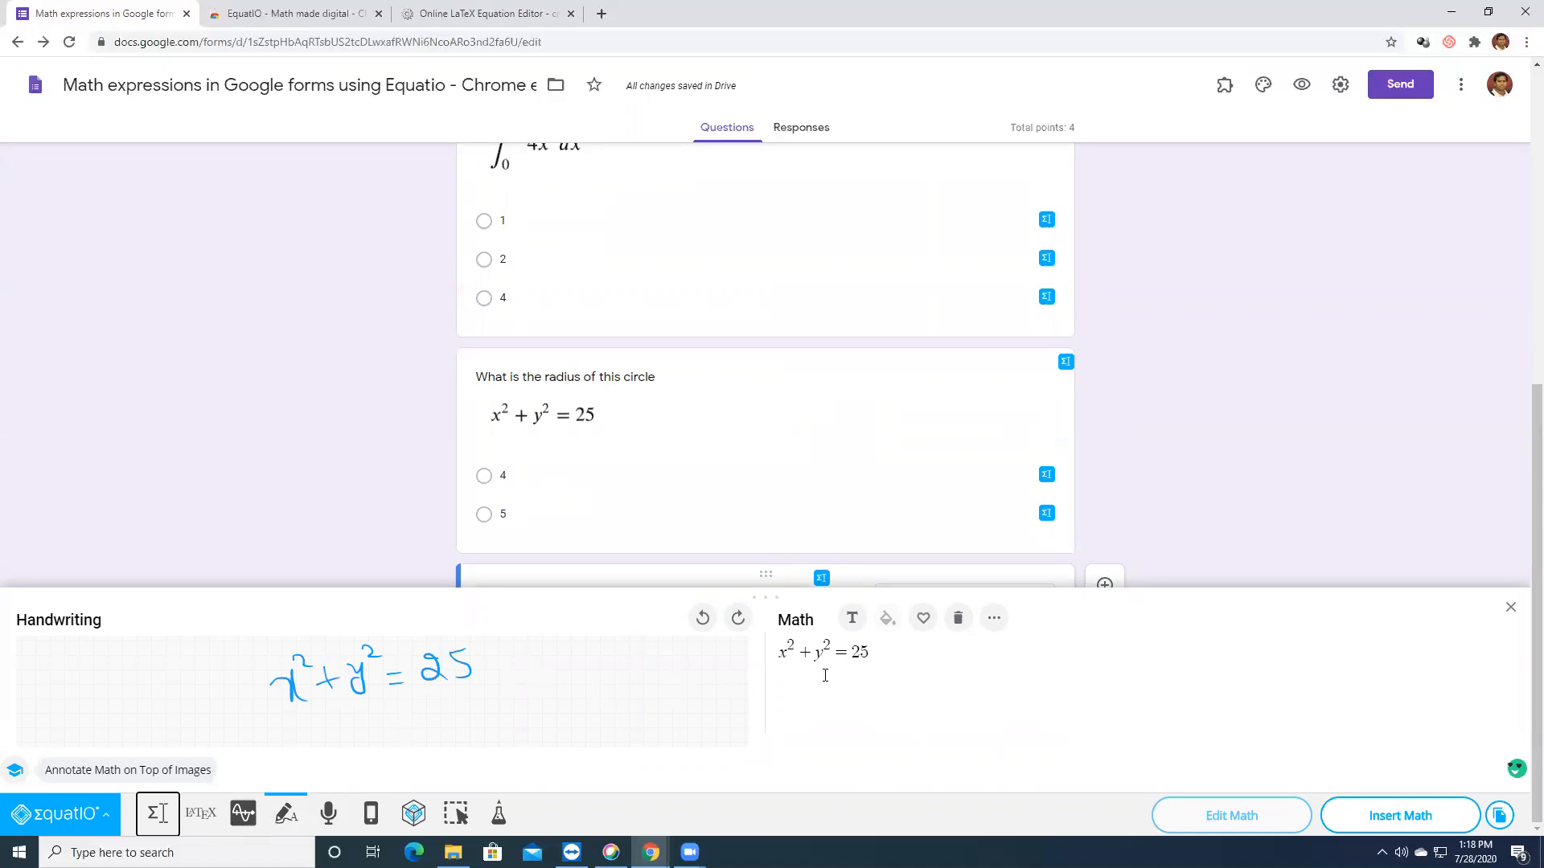
left_click(330, 820)
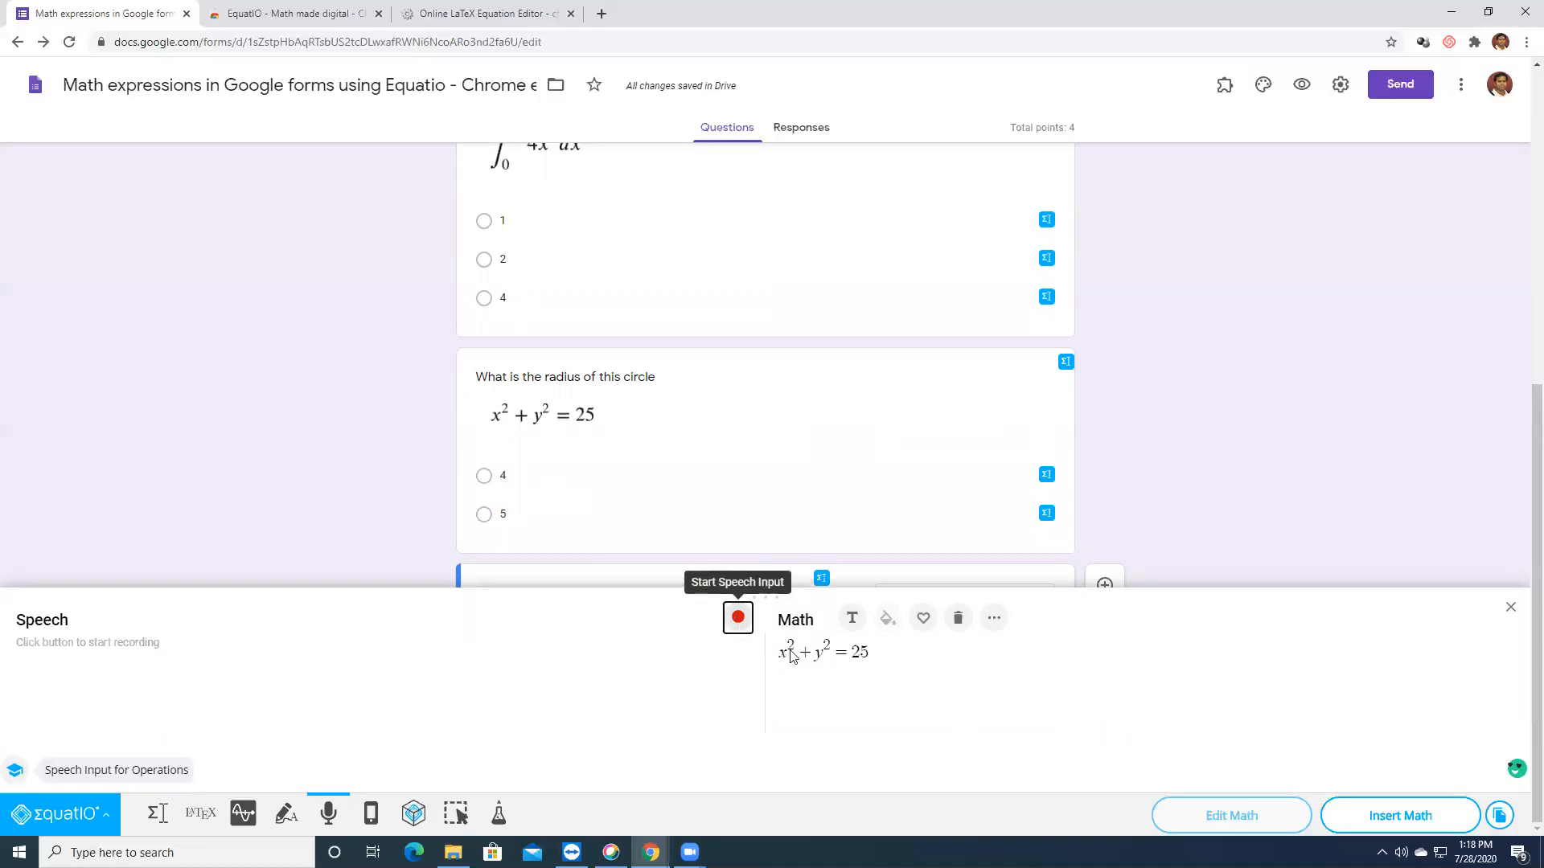
Clear the previous circle equation from EquatIO's math editor
left_click(900, 661)
key("BackSpace")
key("BackSpace")
key("BackSpace")
key("BackSpace")
key("BackSpace")
key("BackSpace")
key("BackSpace")
key("BackSpace")
key("BackSpace")
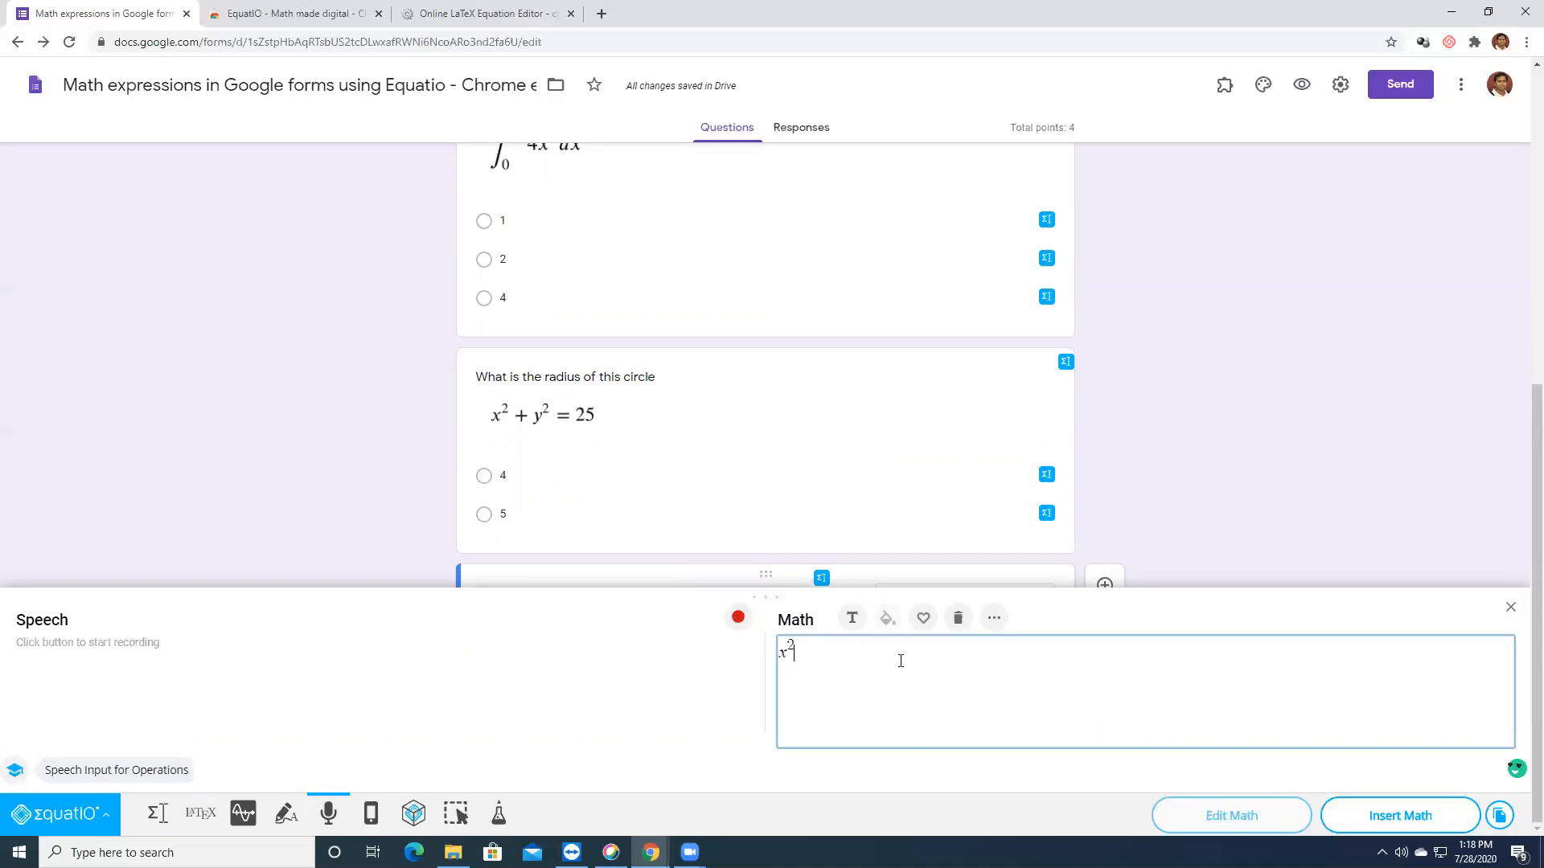
Start speech input with microphone access allowed, dictate the integral of x square dx, and stop the recording
left_click(739, 619)
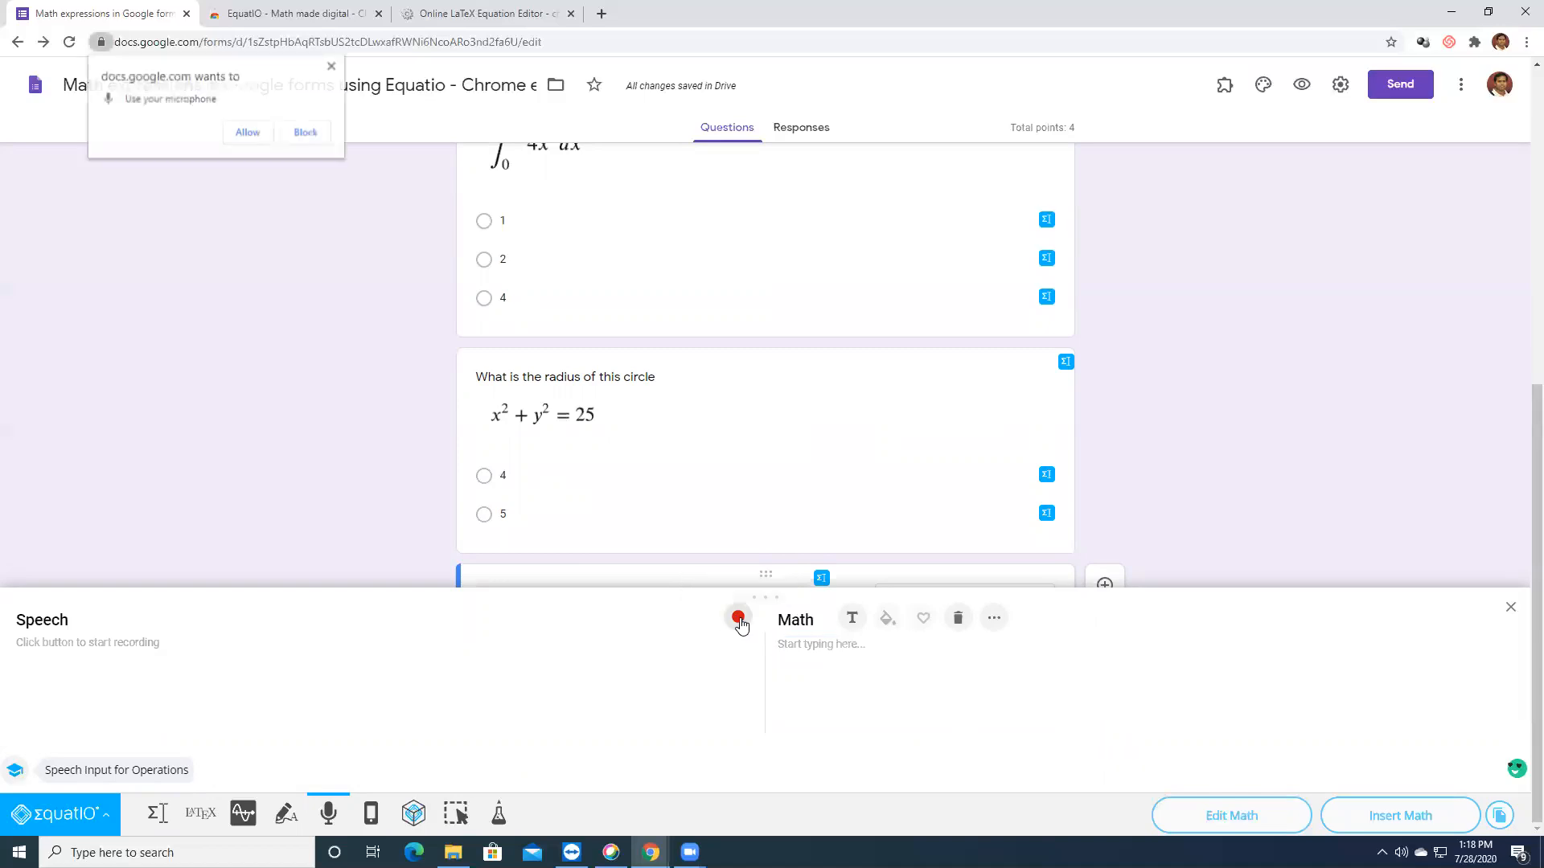
left_click(248, 134)
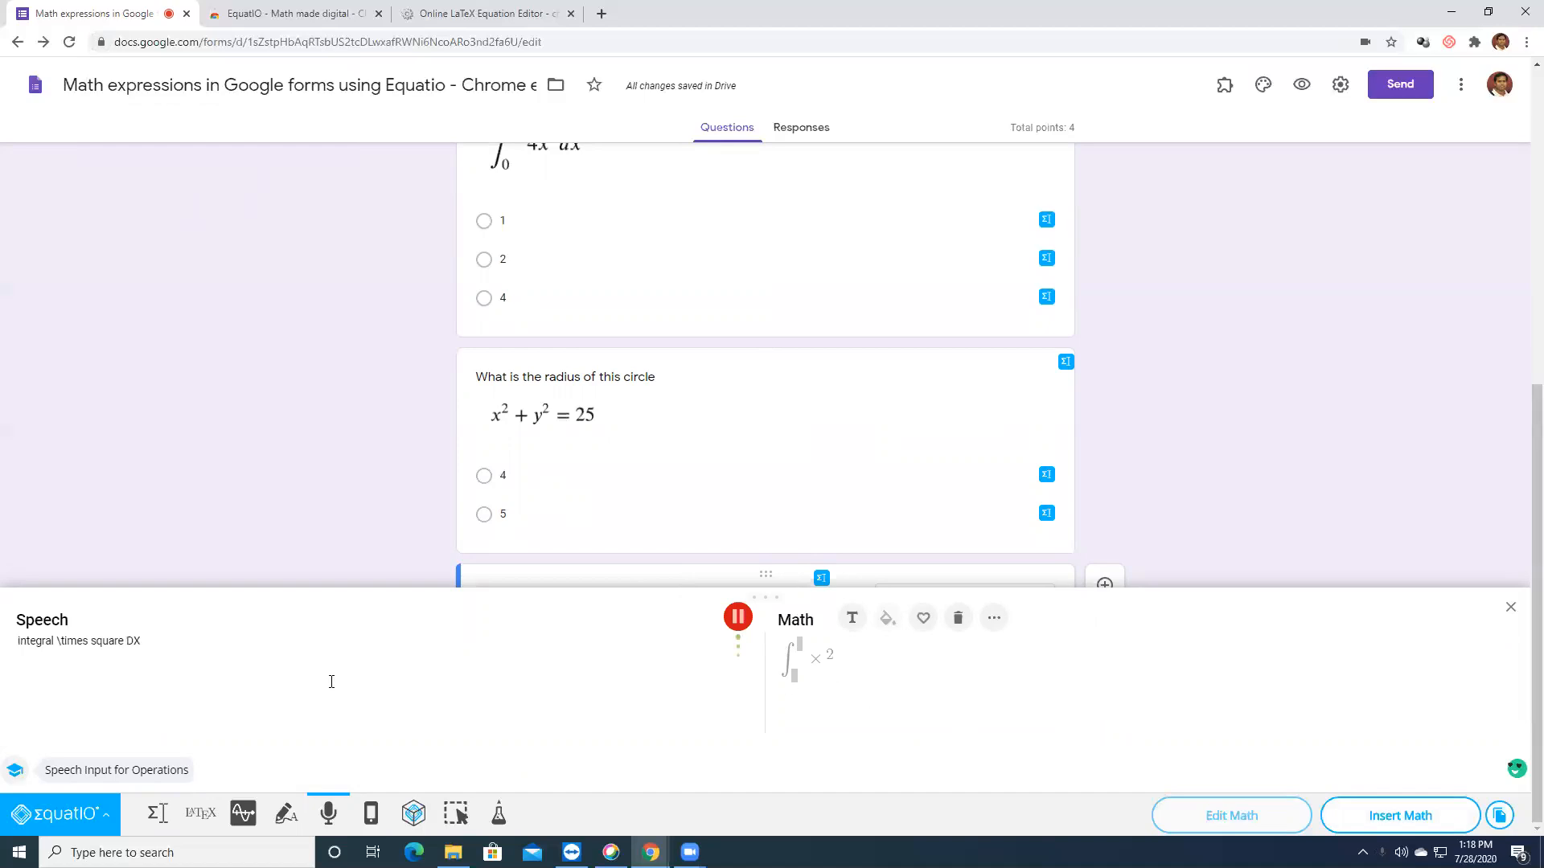
left_click(737, 617)
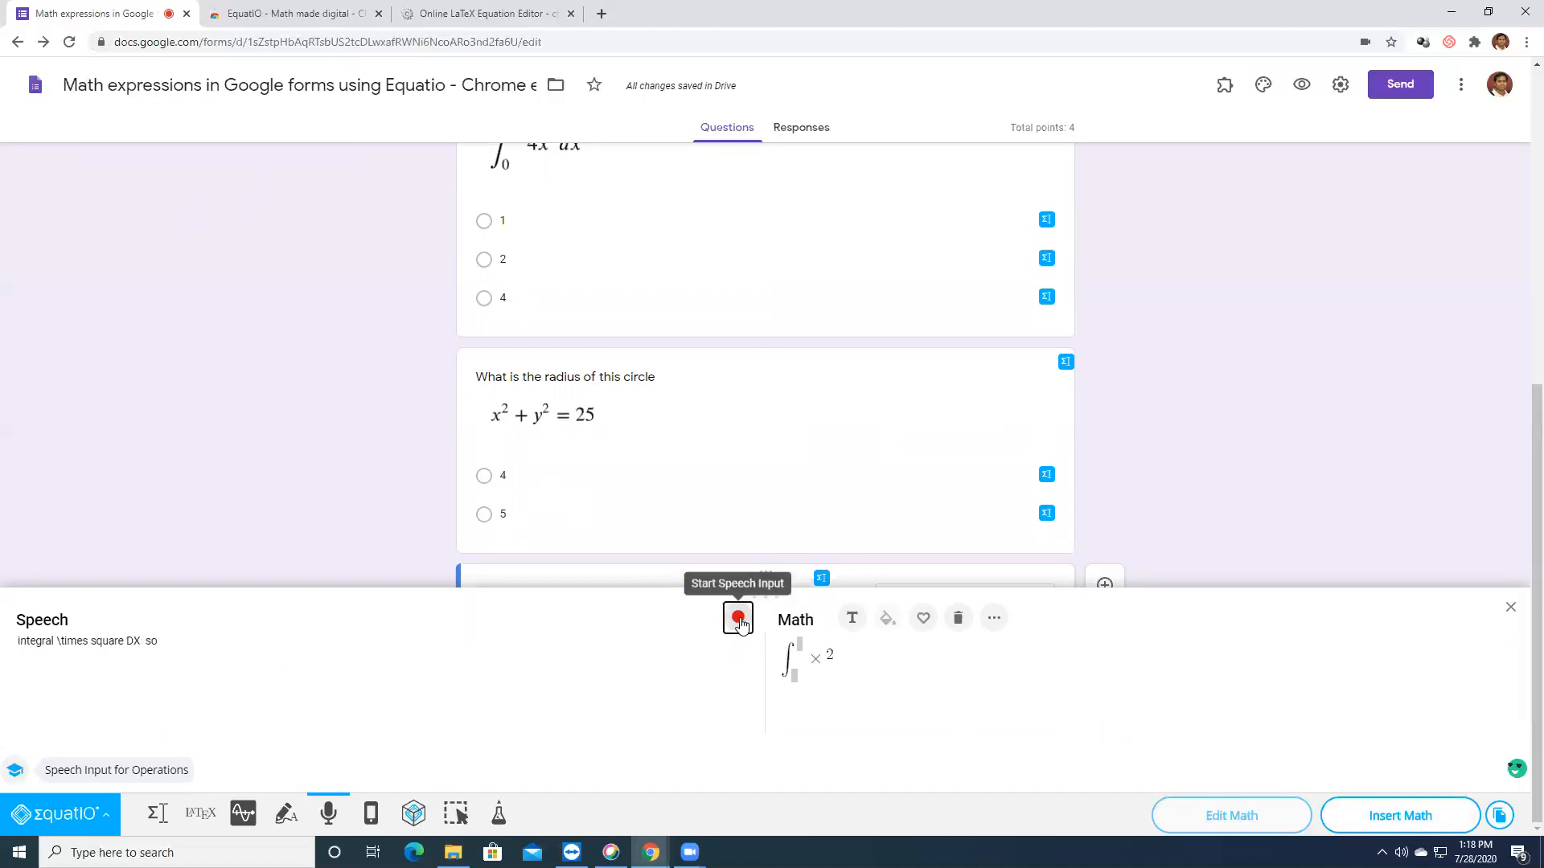
Correct the dictated expression to ∫ x² dx and insert the math into the fourth question
left_click(823, 661)
key("BackSpace")
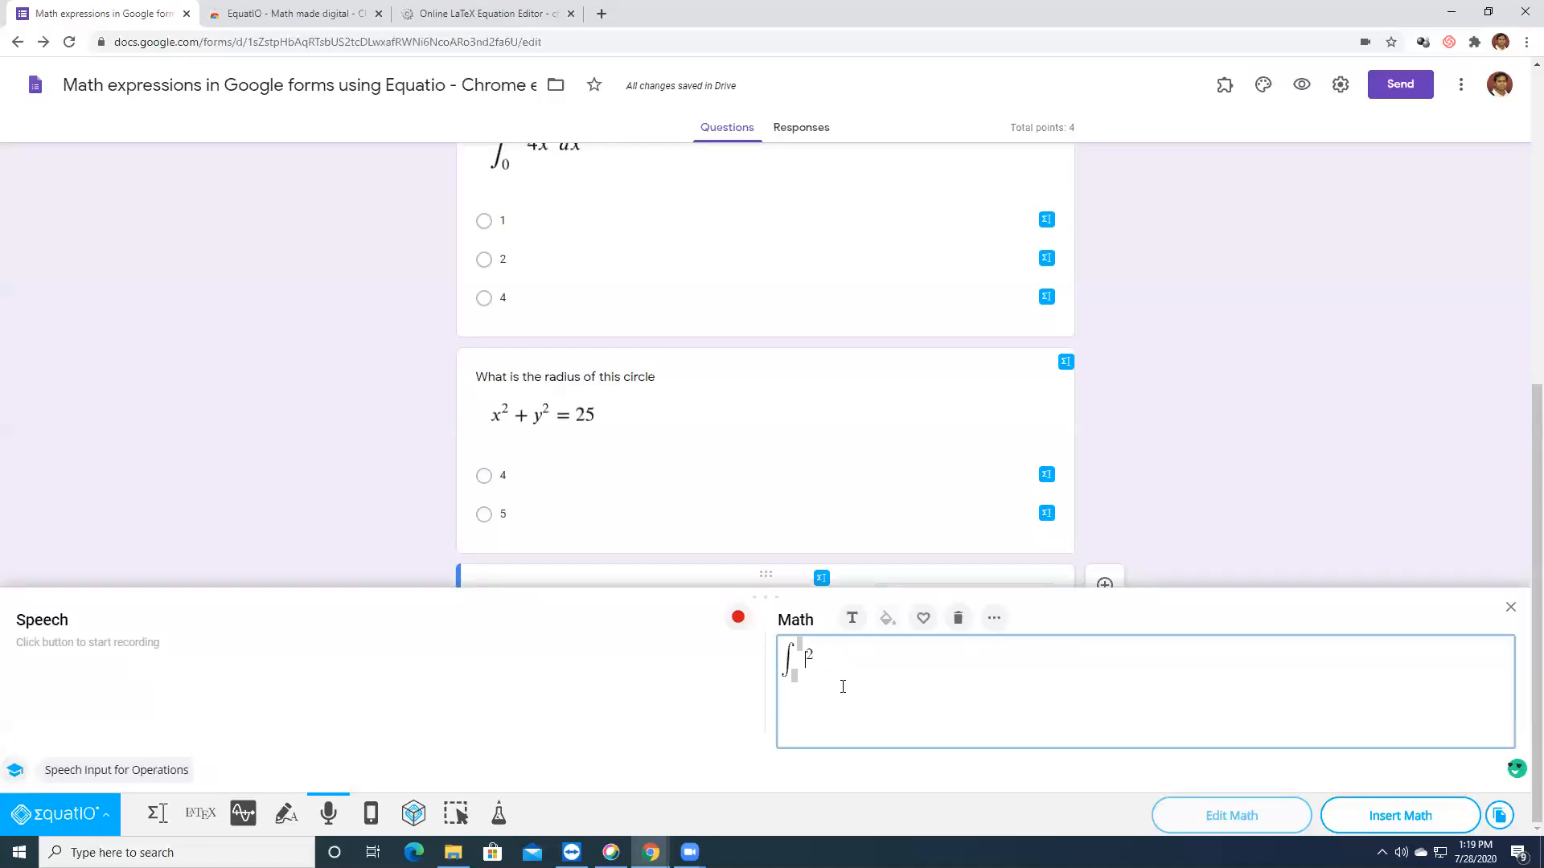
type("x² dx")
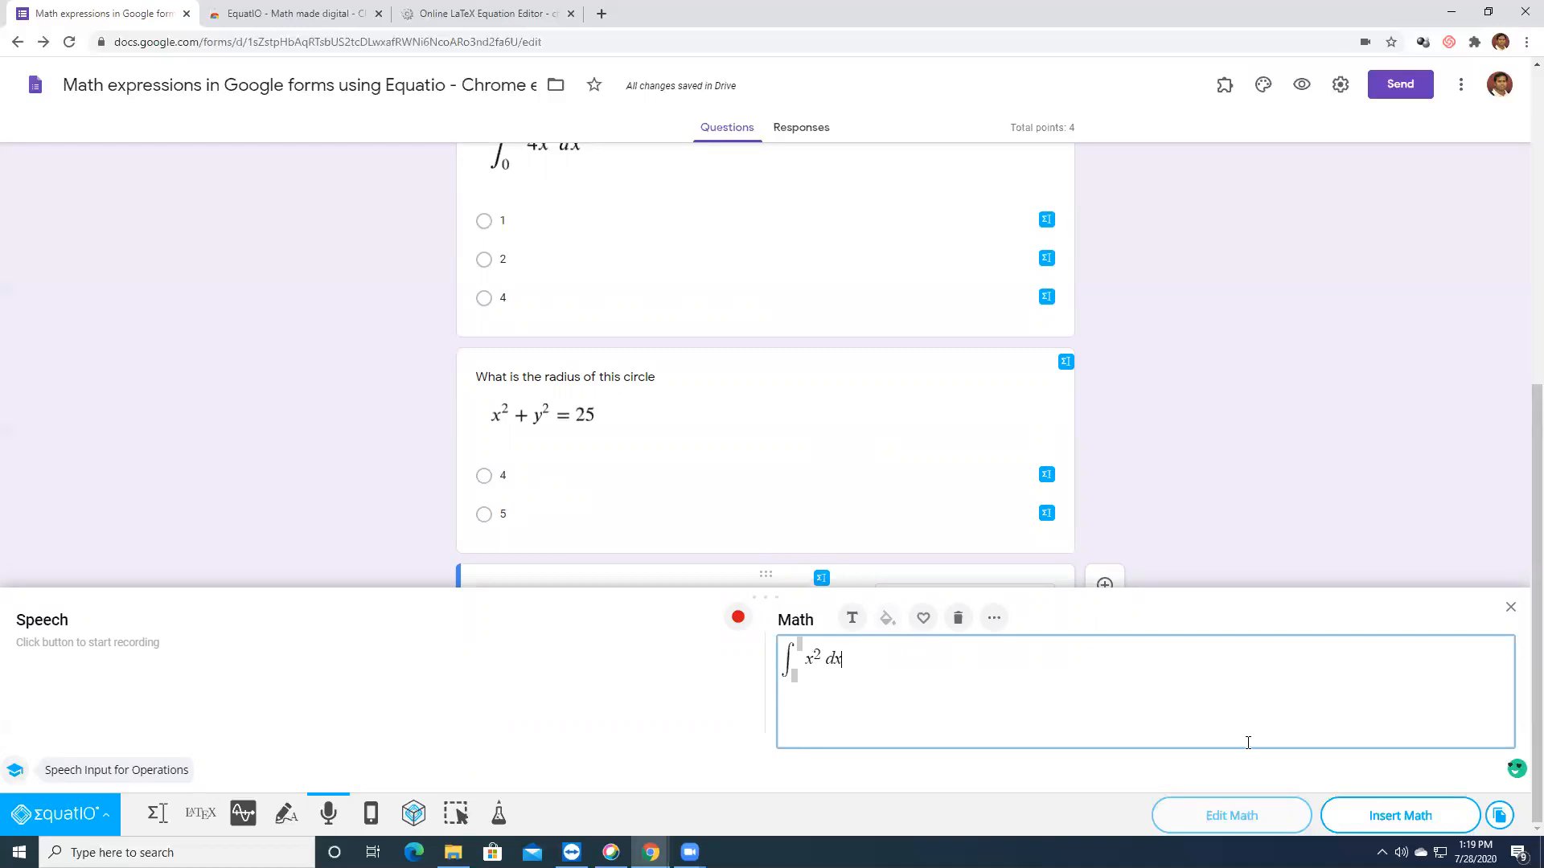
left_click(1390, 814)
left_click(1351, 815)
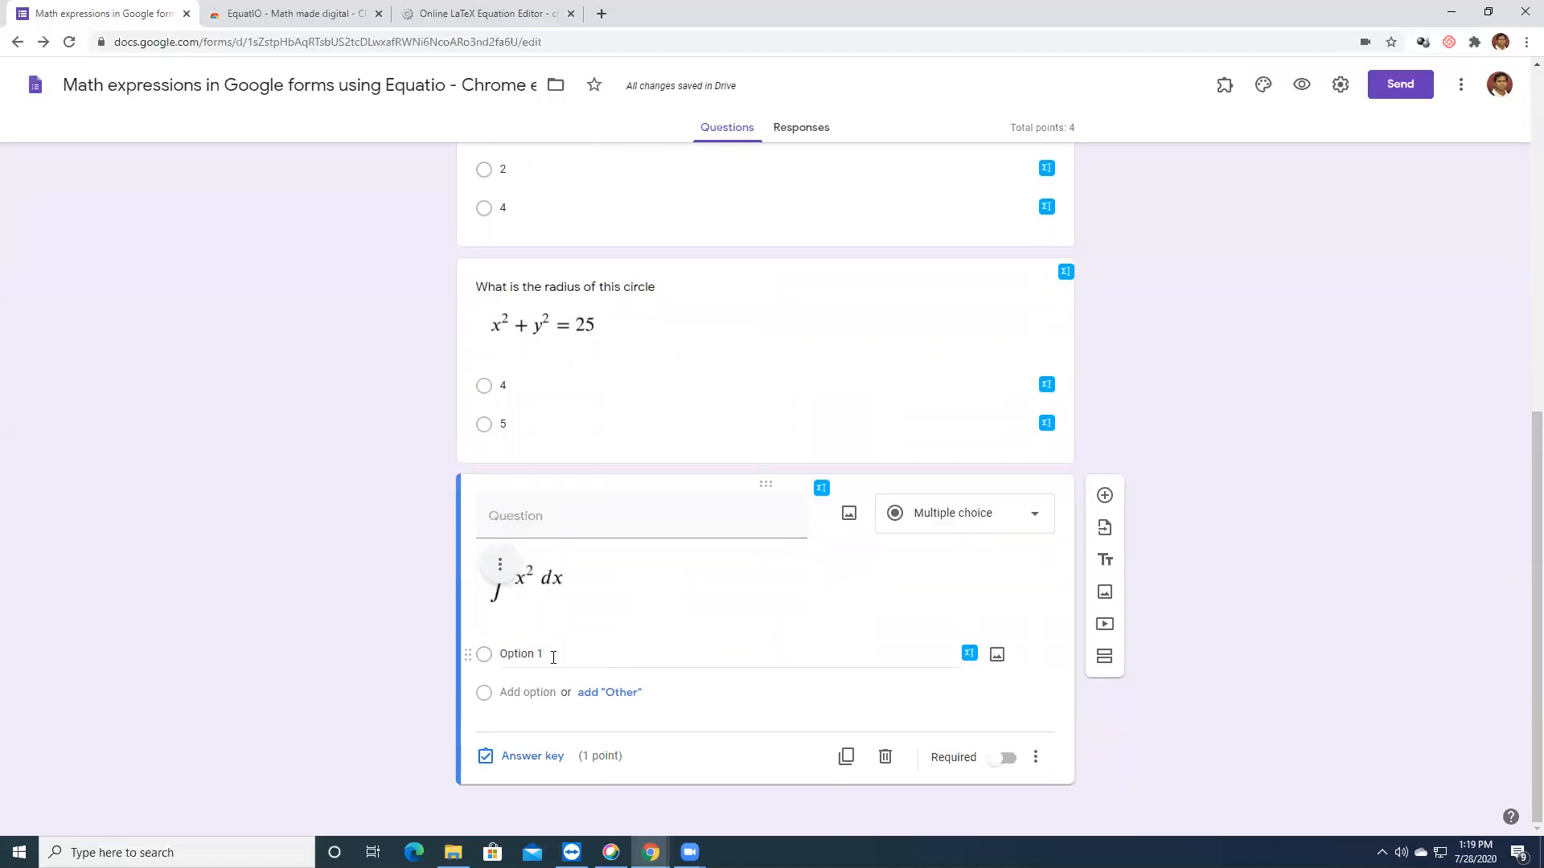
Add a fifth question, and turn the ∫ x² dx question into a Short answer titled "Solve this"
left_click(1104, 496)
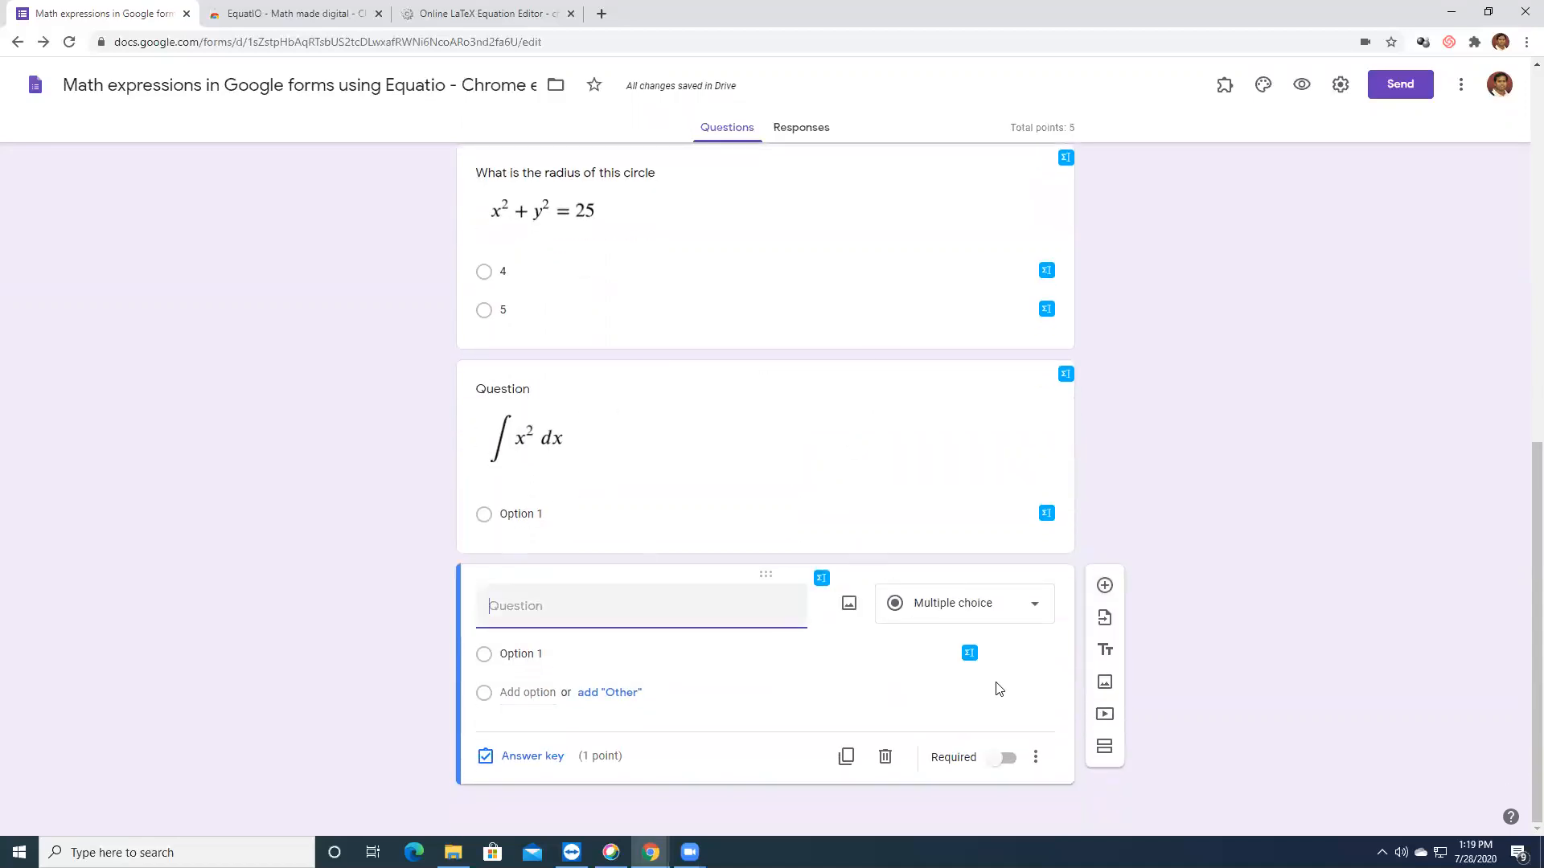
left_click(538, 454)
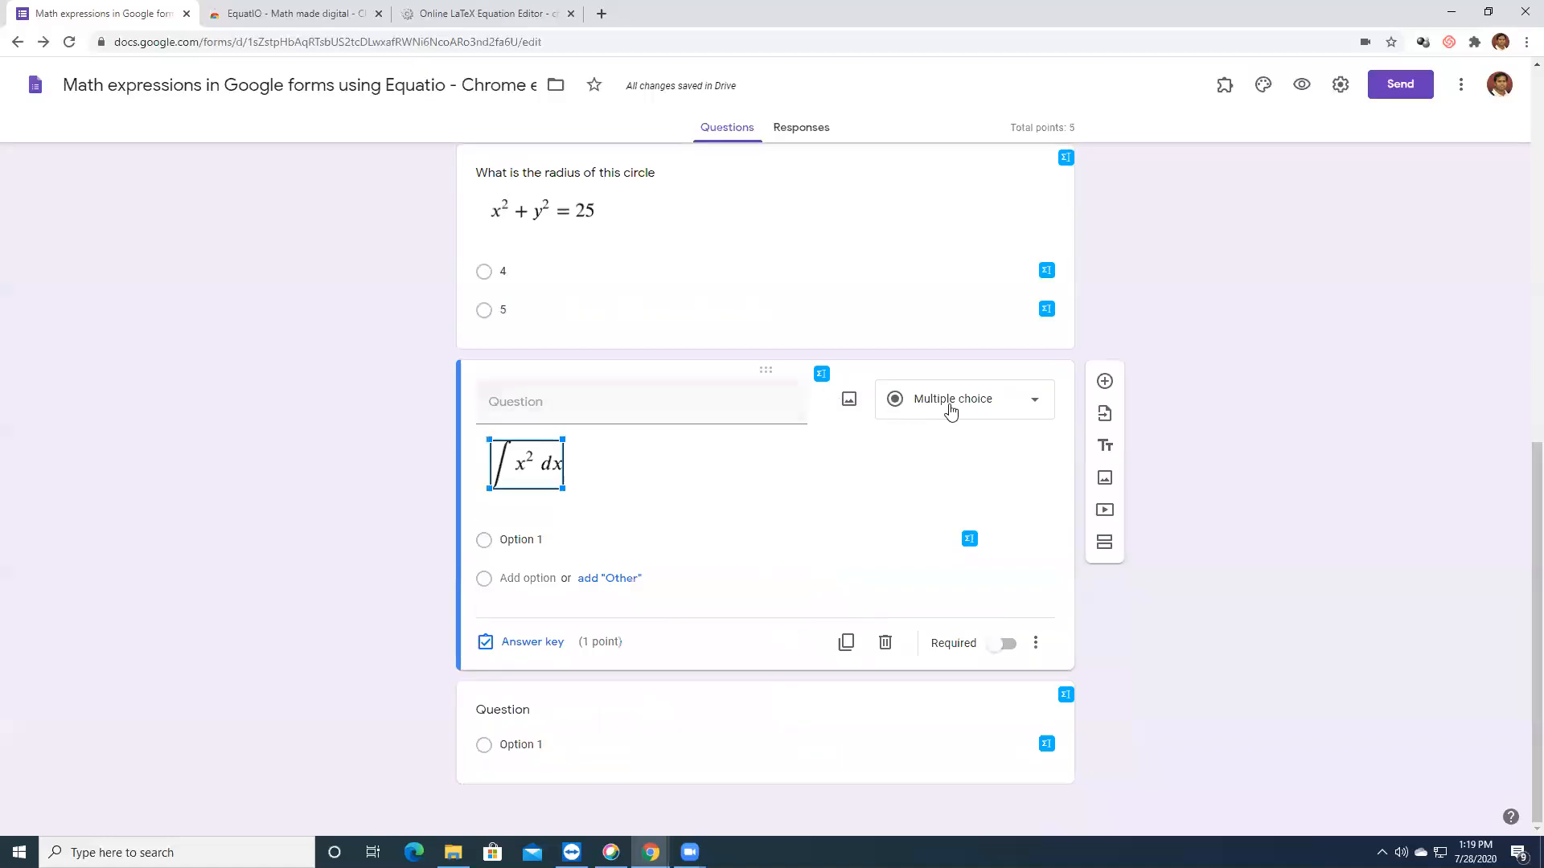
left_click(949, 404)
left_click(946, 332)
left_click(529, 438)
type("Solve")
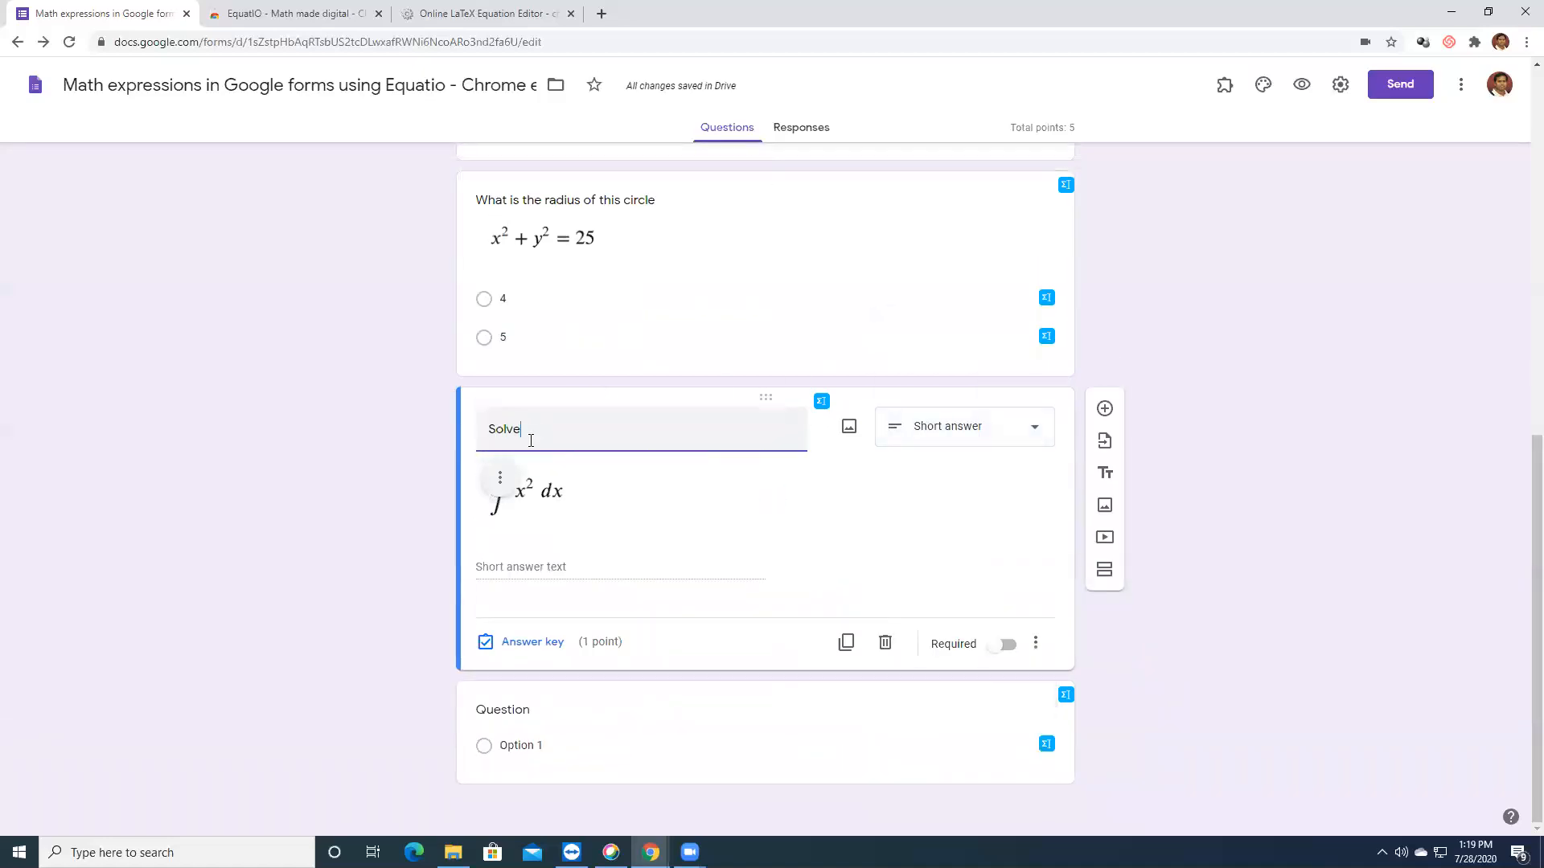
type(" this")
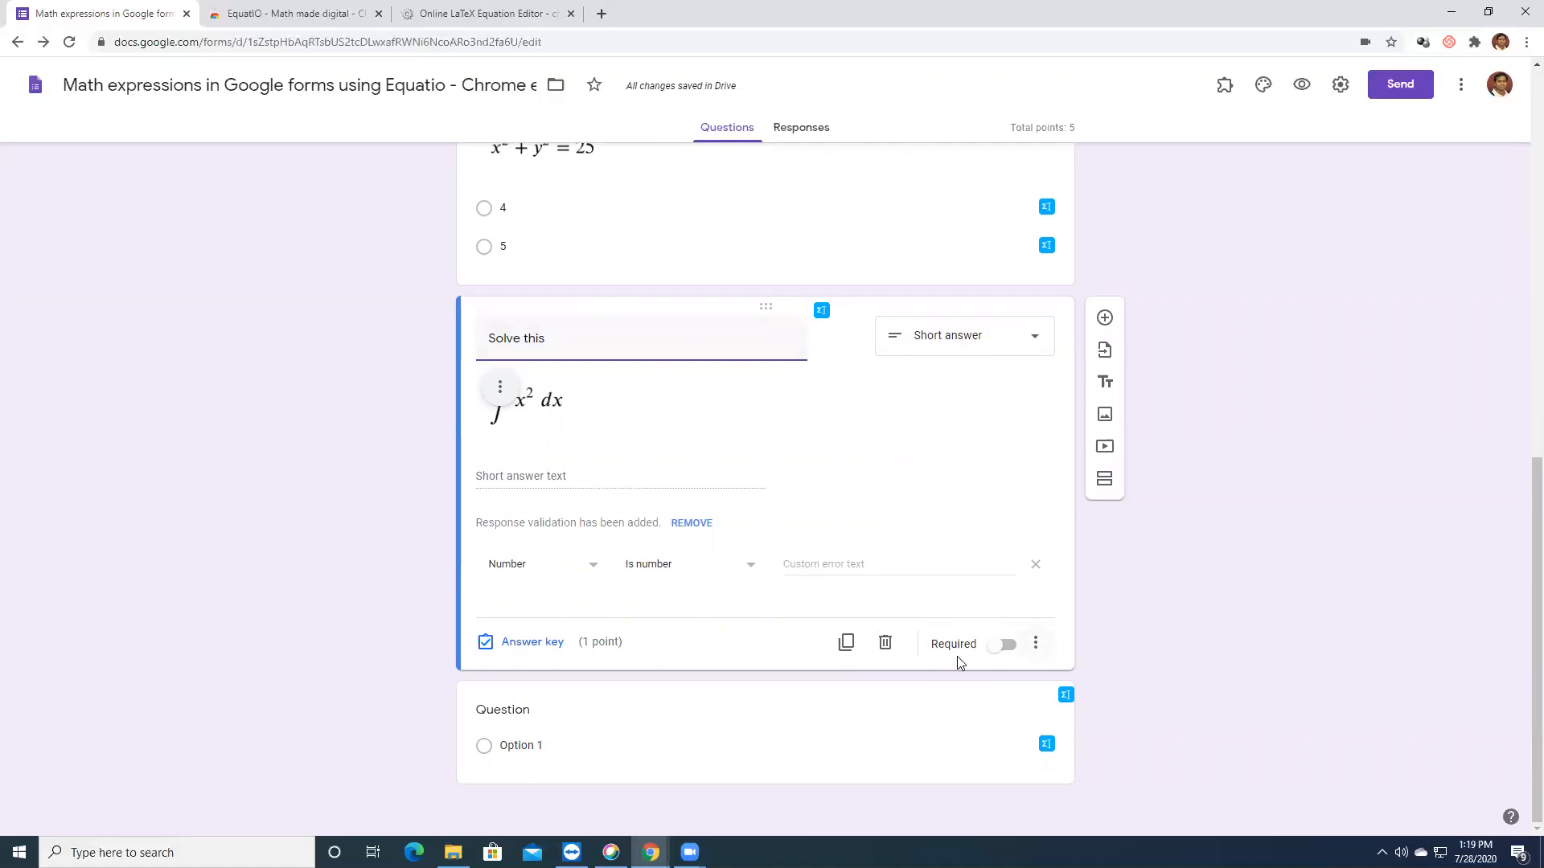
Open EquatIO for the fifth question and clear the previous integral from the math editor
left_click(589, 712)
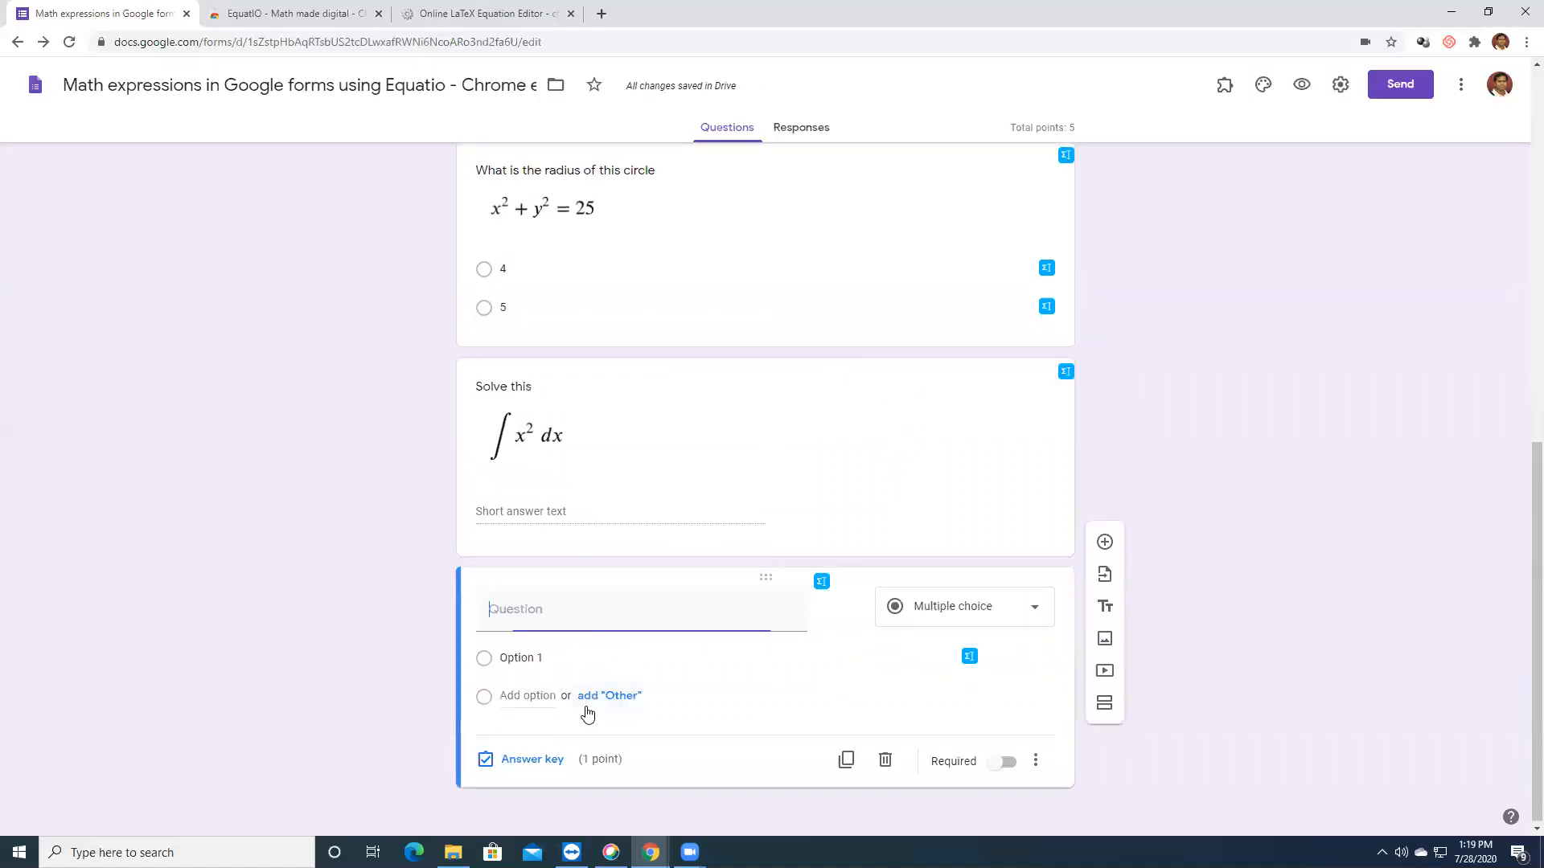
left_click(821, 579)
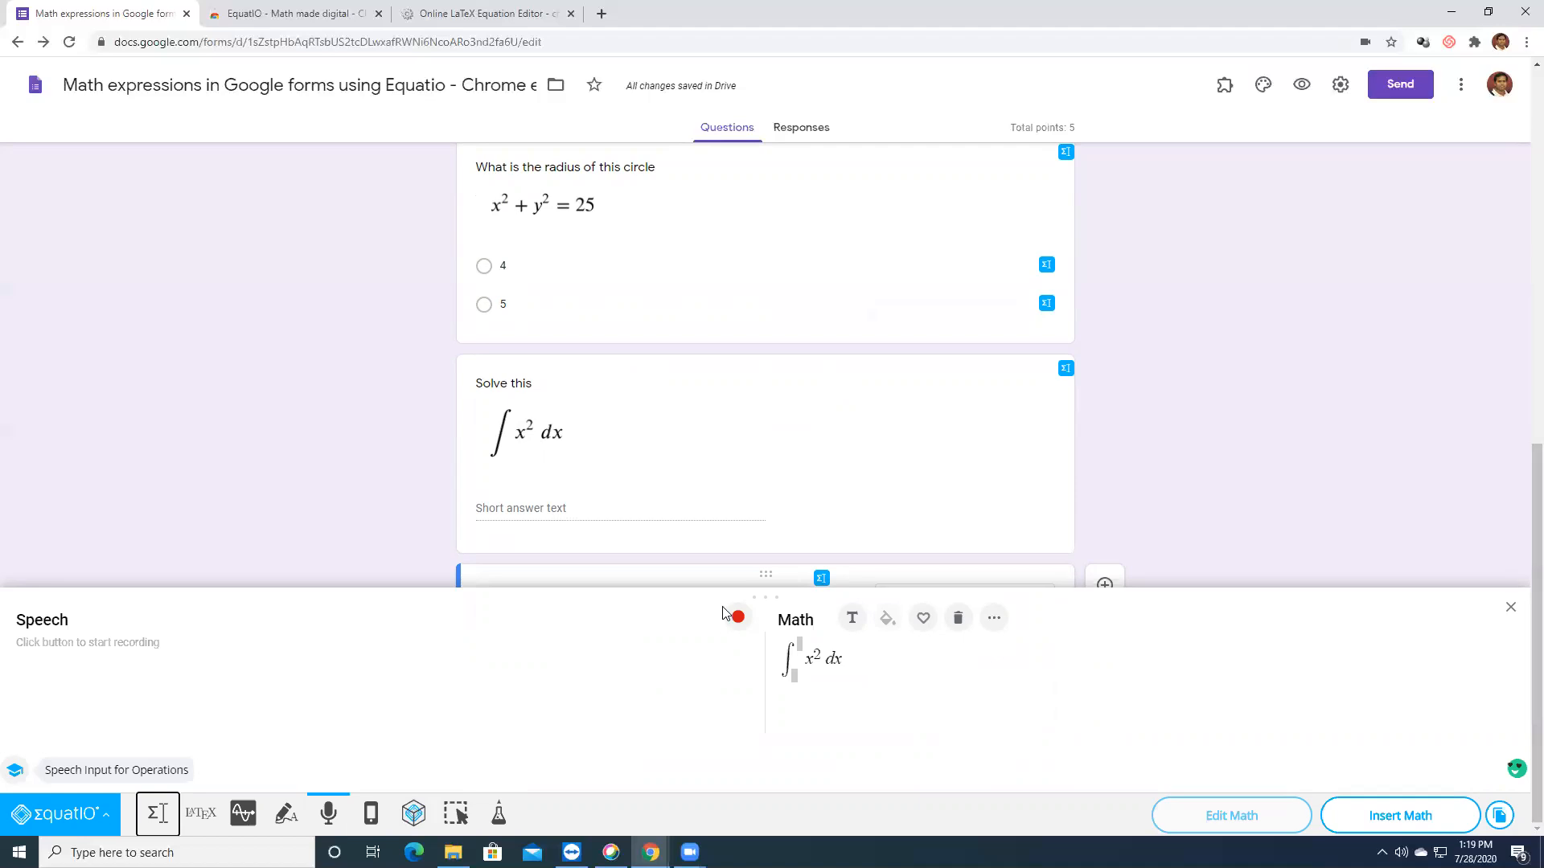
left_click(880, 670)
key("BackSpace")
key("BackSpace")
key("BackSpace")
key("BackSpace")
key("BackSpace")
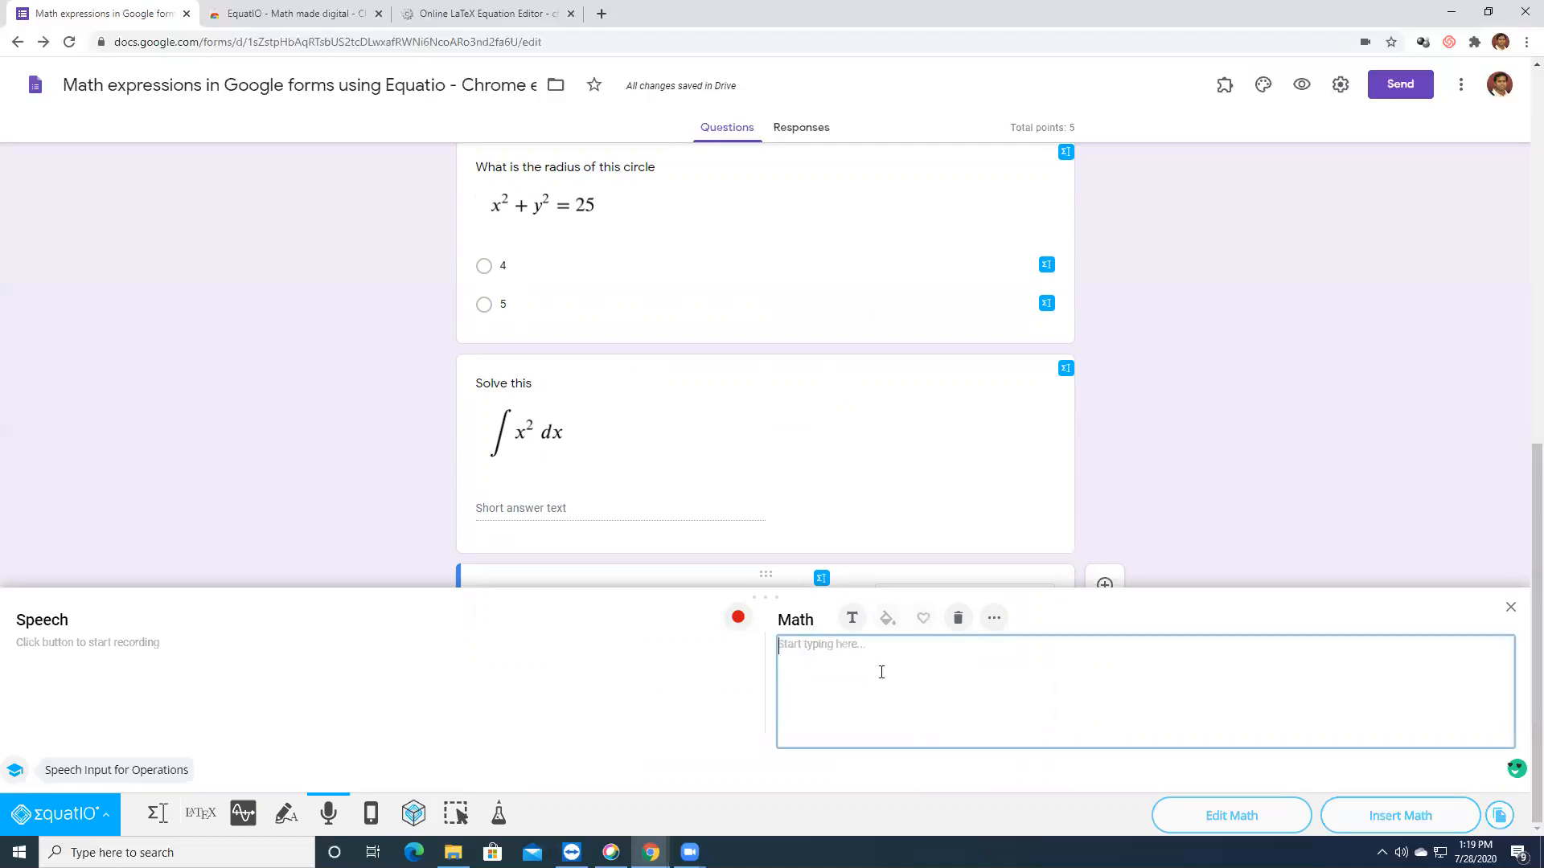
Dictate x square + 2x + 2 with EquatIO's speech input and stop the recording
left_click(738, 619)
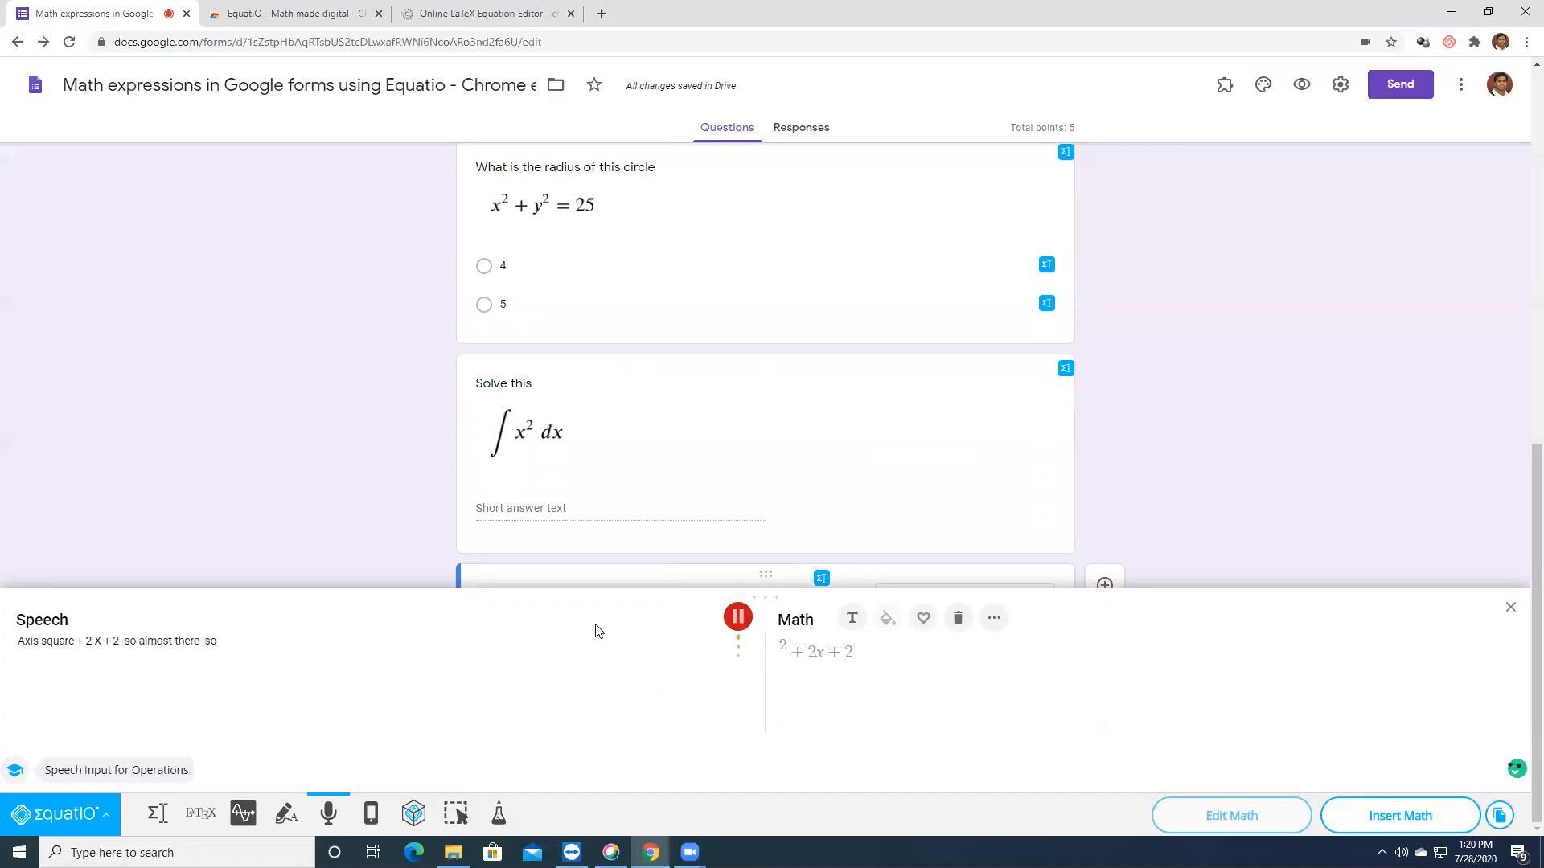
left_click(283, 647)
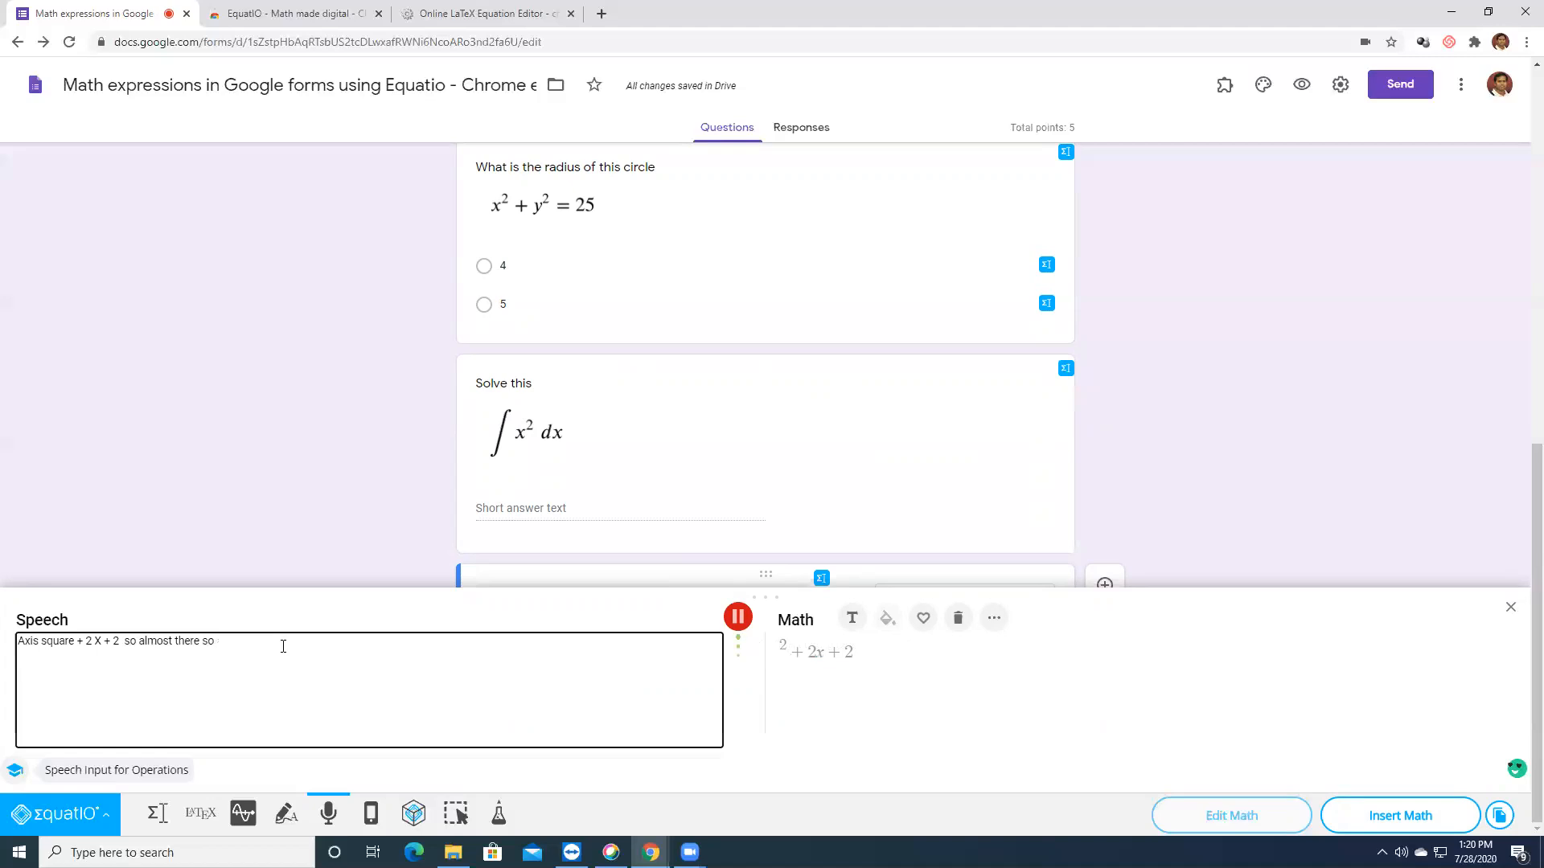
left_click(737, 618)
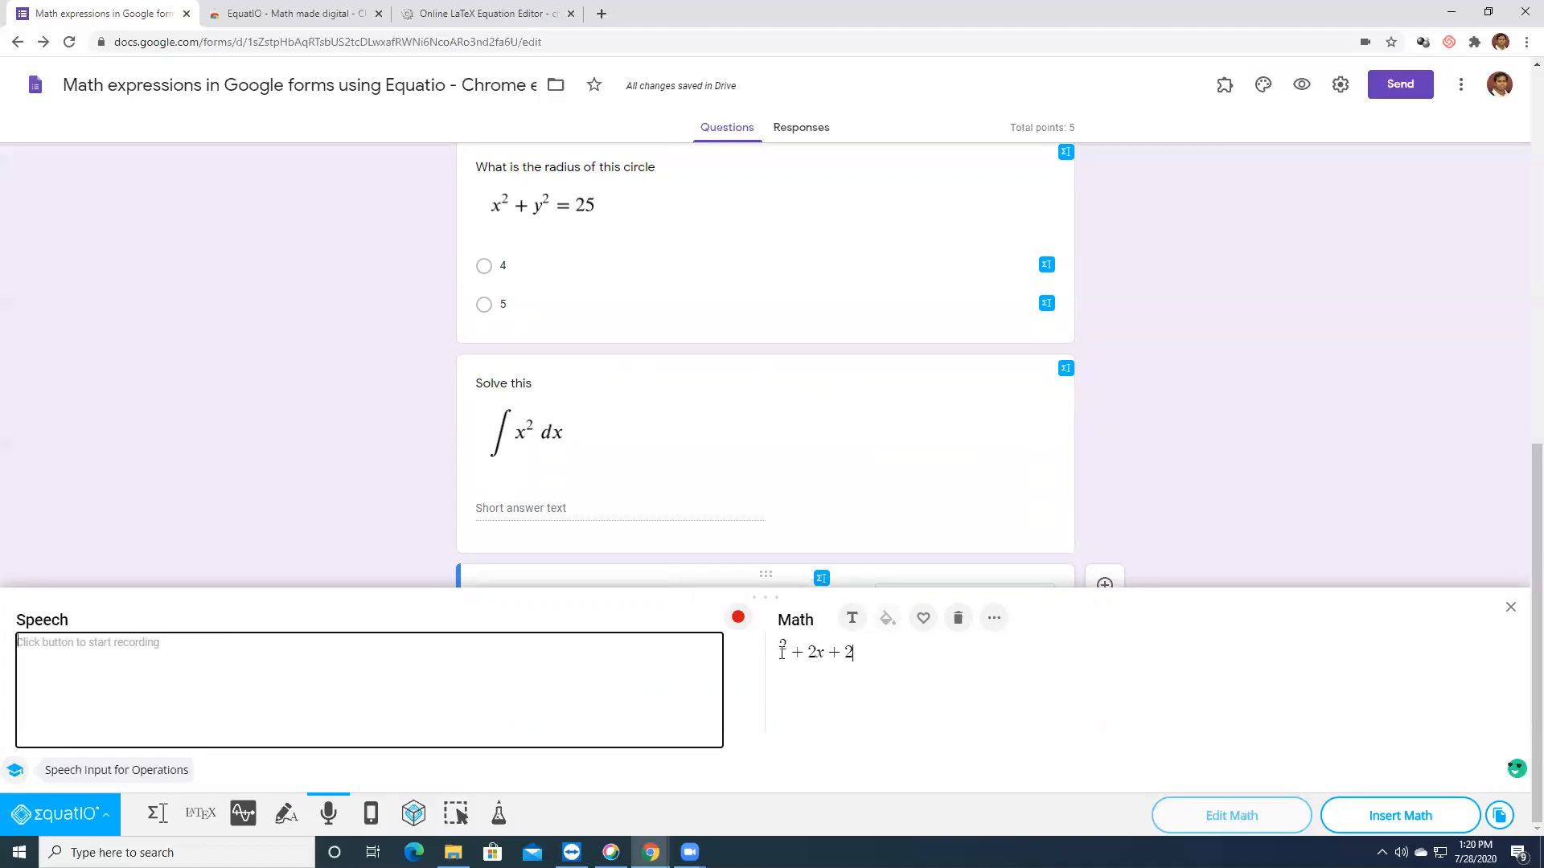
Try to add the missing x before the superscript 2 in the dictated expression in EquatIO's math editor
left_click(781, 656)
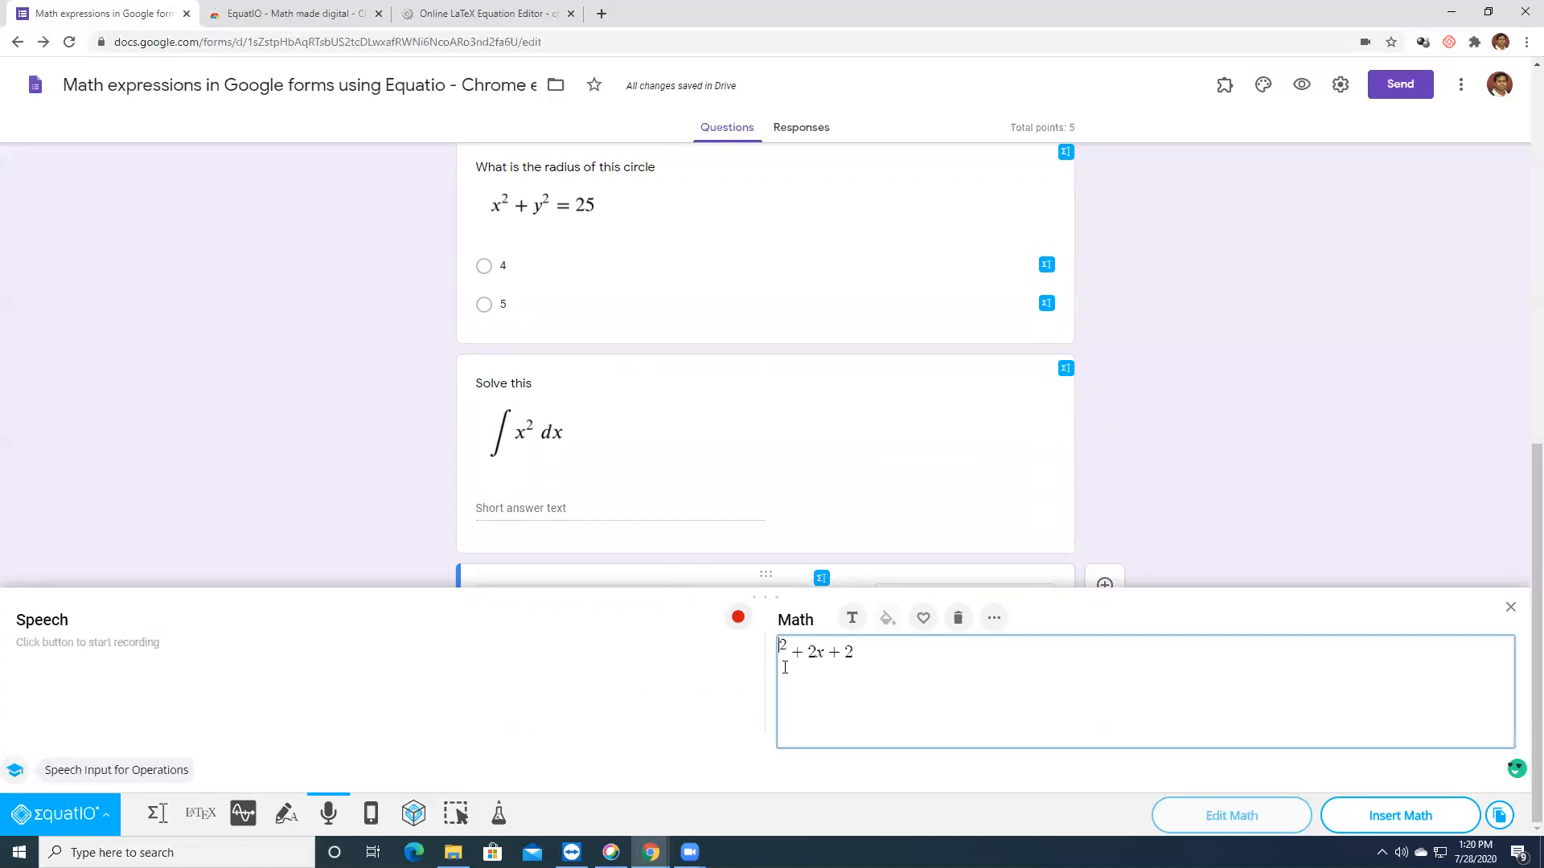
type("x")
key("BackSpace")
type("x")
left_click_drag(794, 644, 789, 645)
left_click(994, 619)
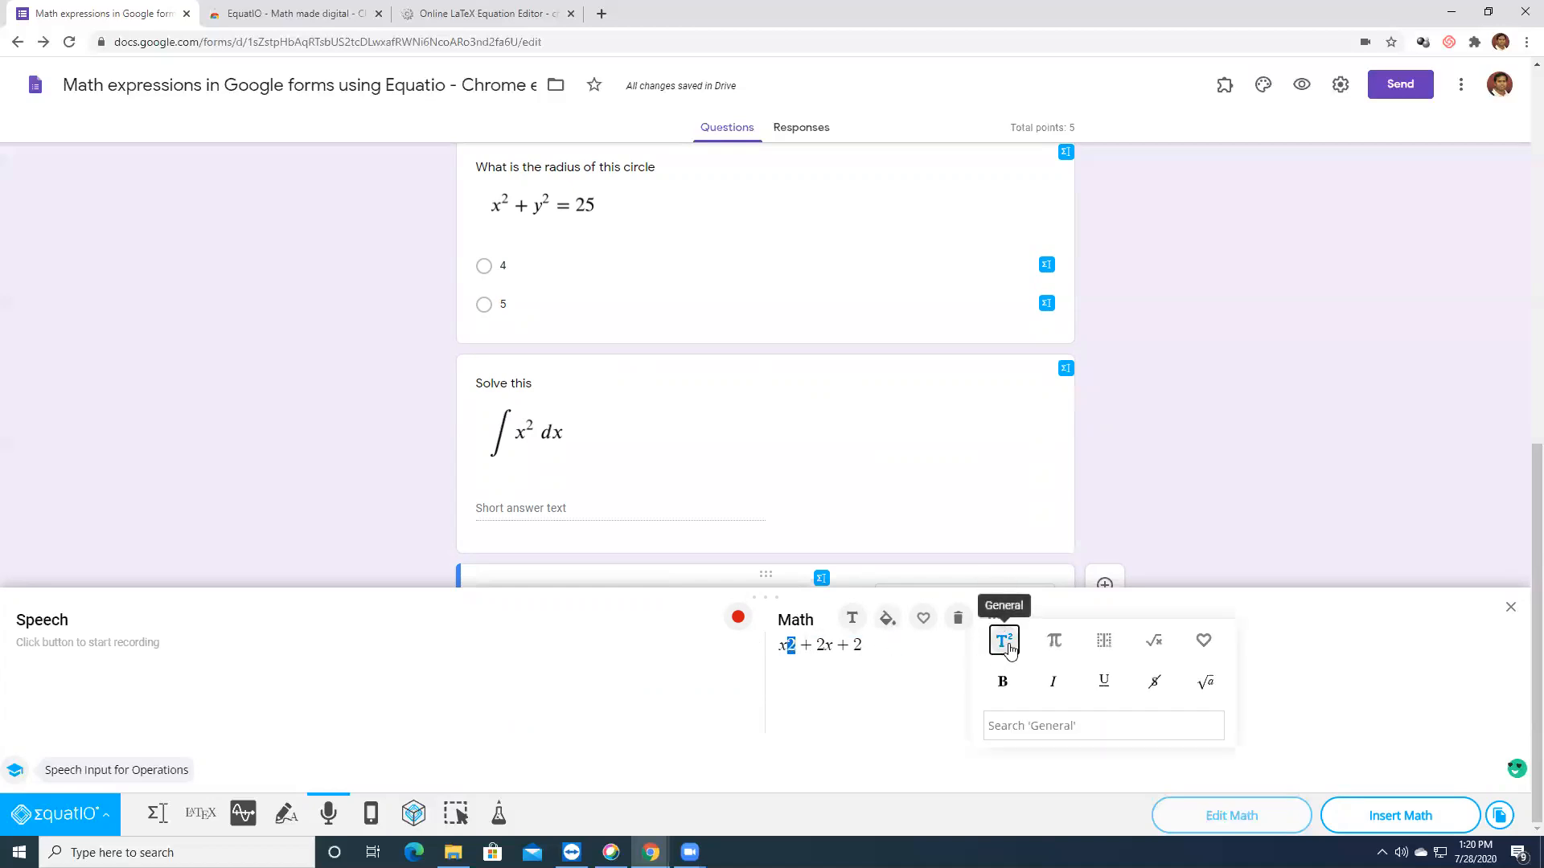
left_click(845, 655)
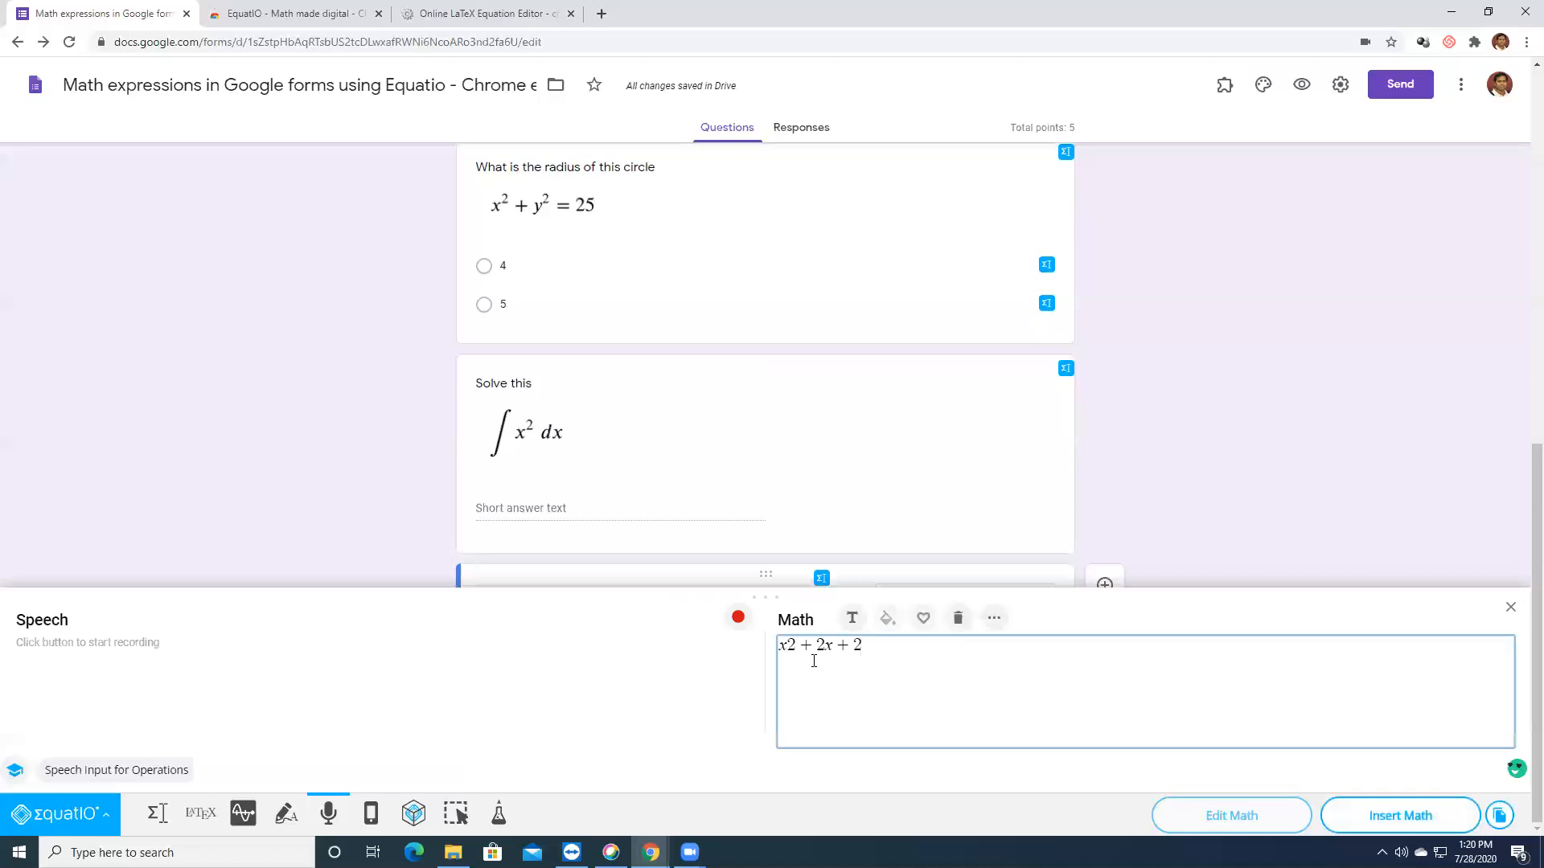
Replace the faulty expression by dictating x square + 2x + 1, and insert the math into the fifth question
left_click_drag(873, 644, 748, 648)
key("BackSpace")
left_click(738, 619)
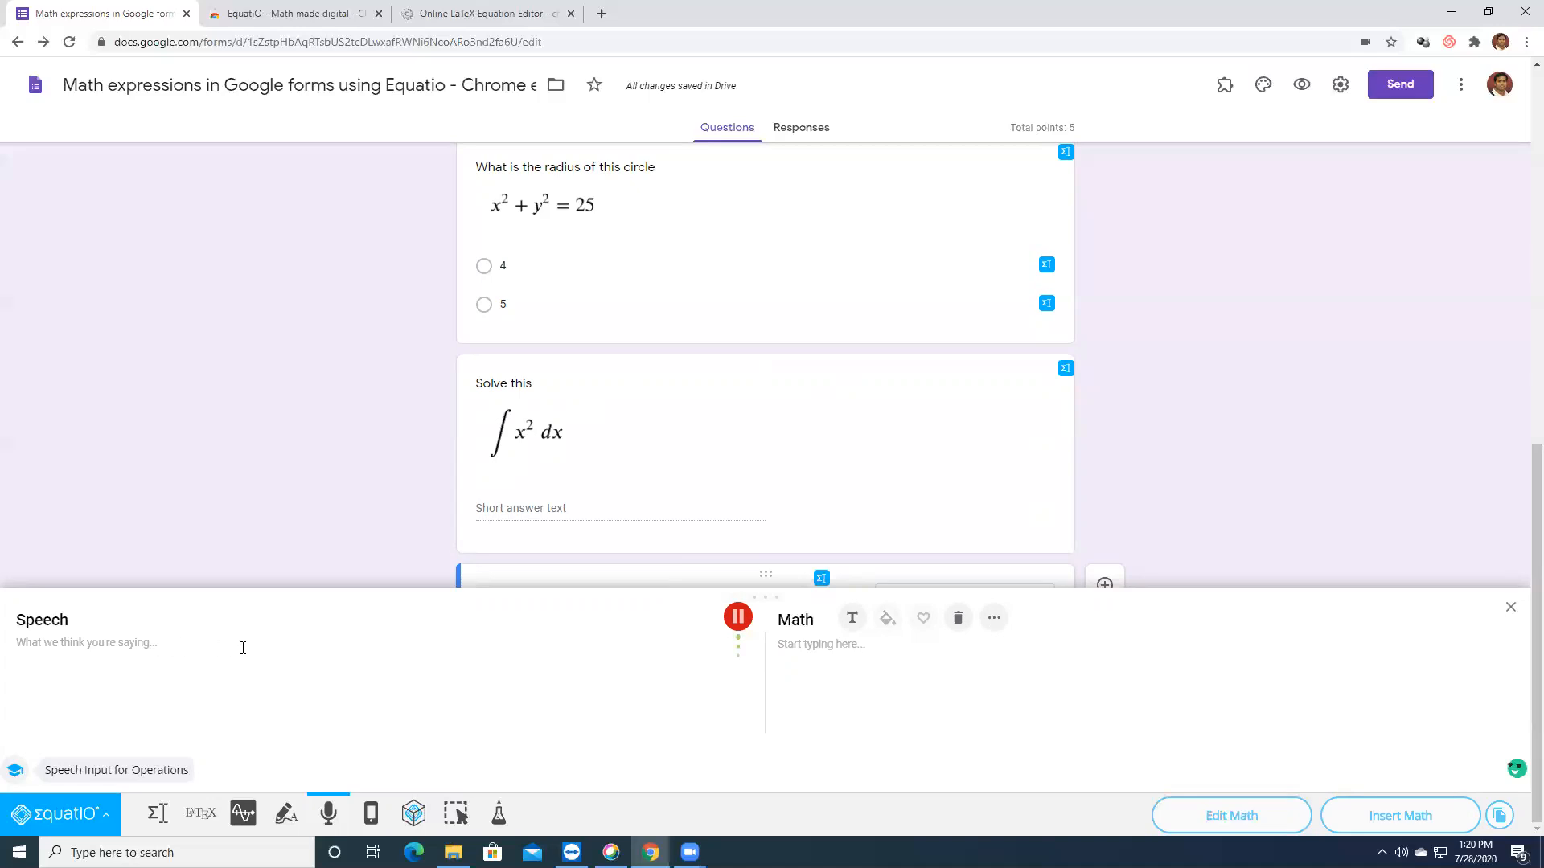
left_click(738, 620)
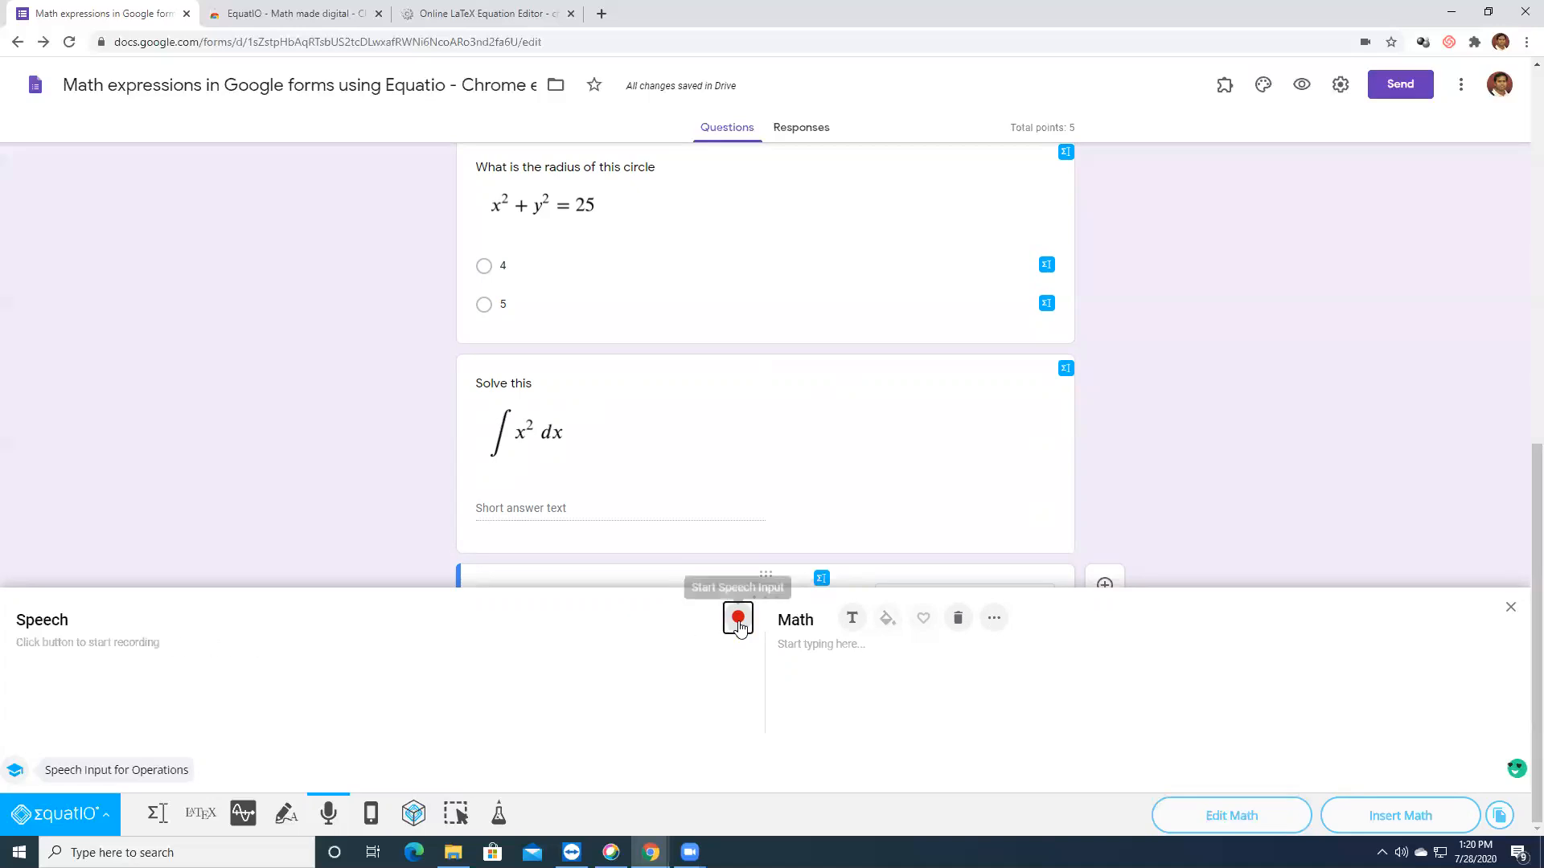
left_click(738, 620)
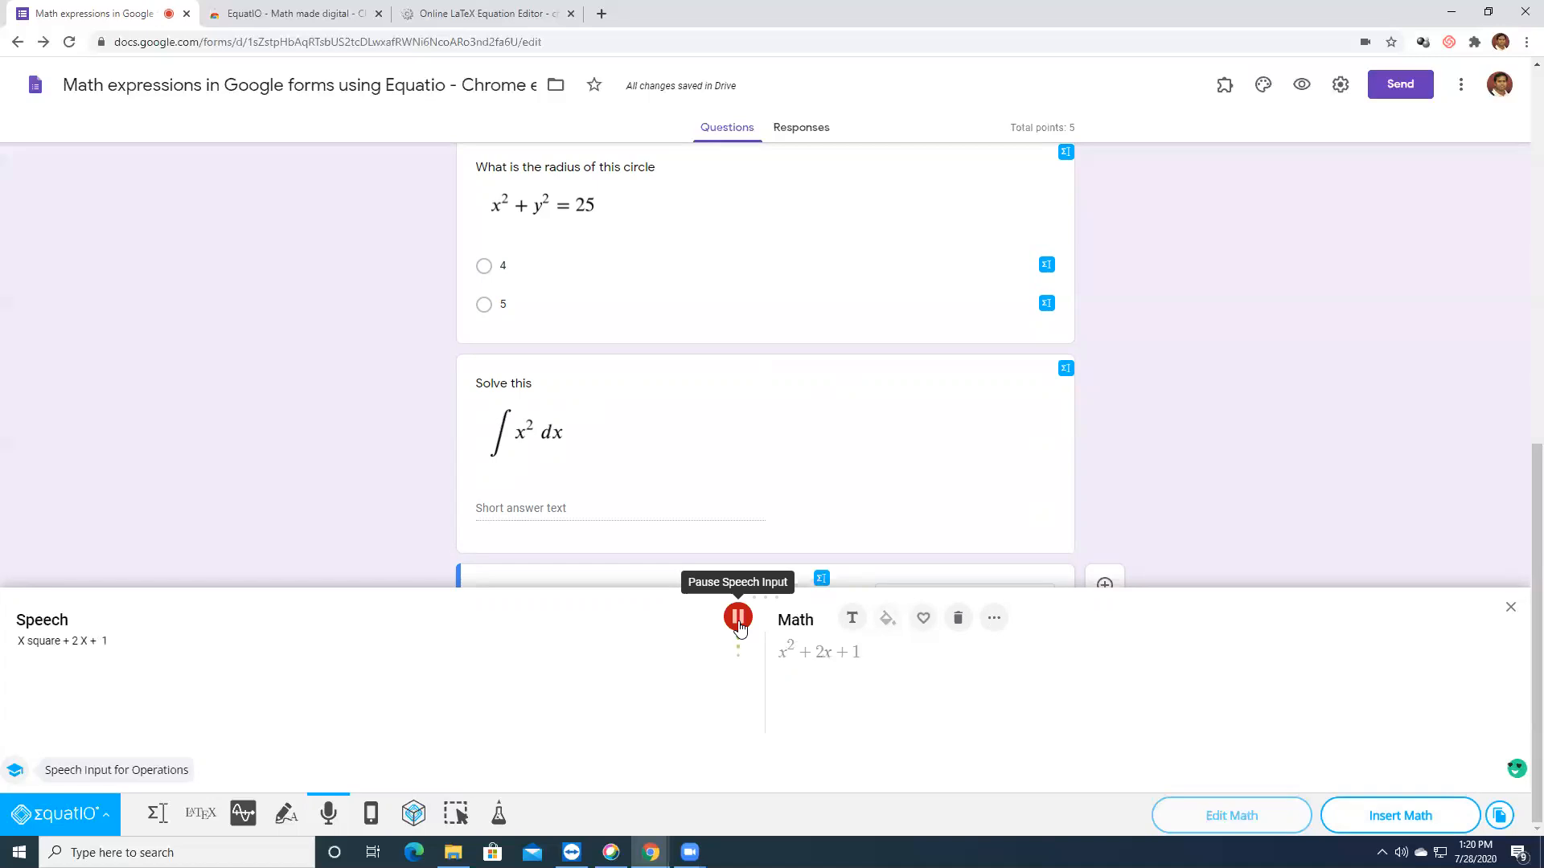
left_click(740, 627)
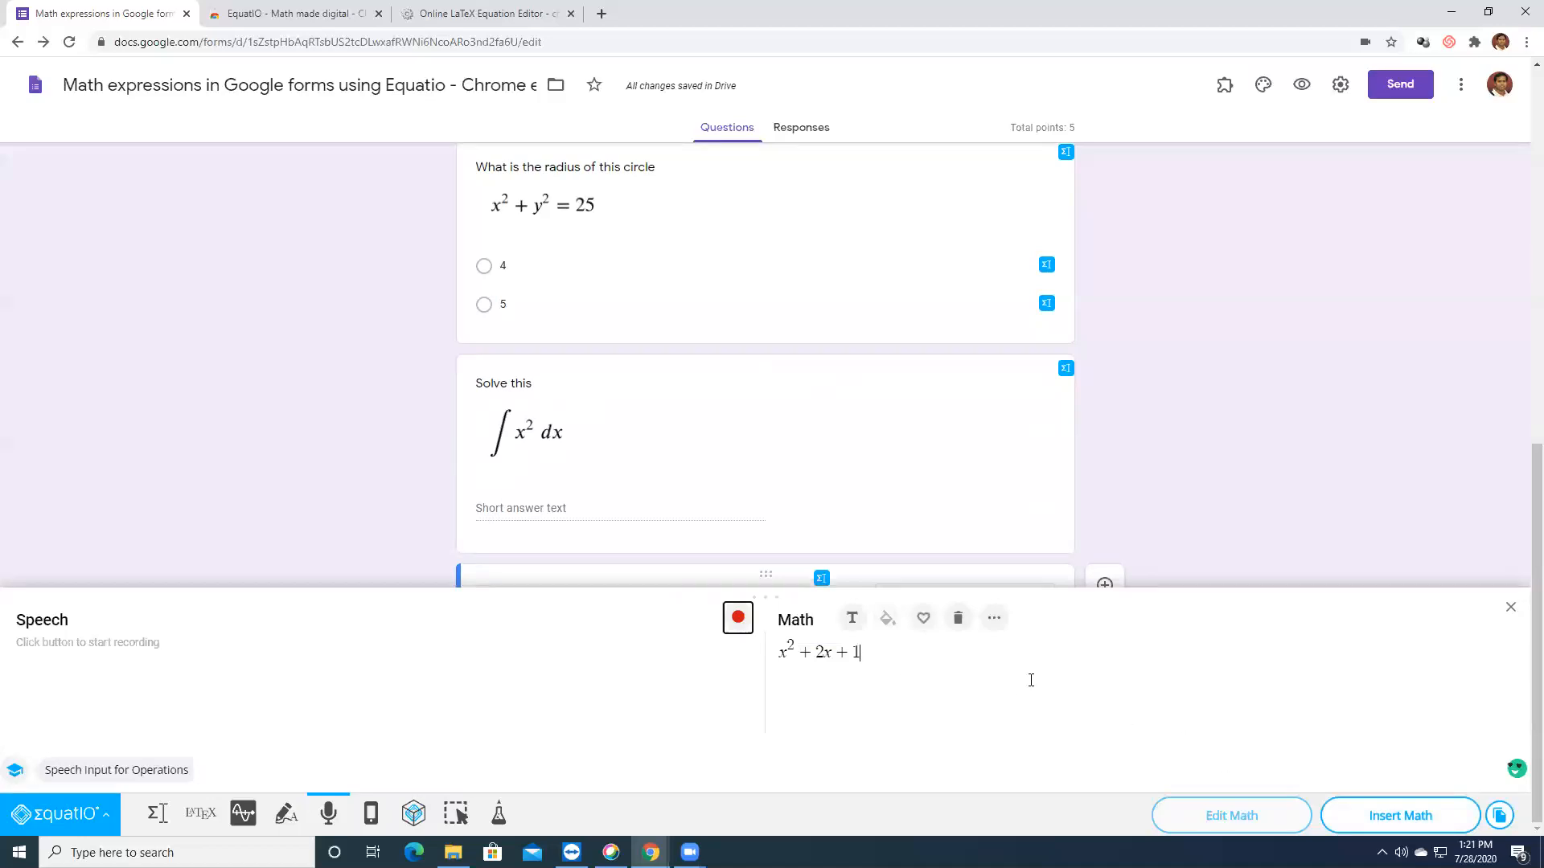
left_click(1378, 817)
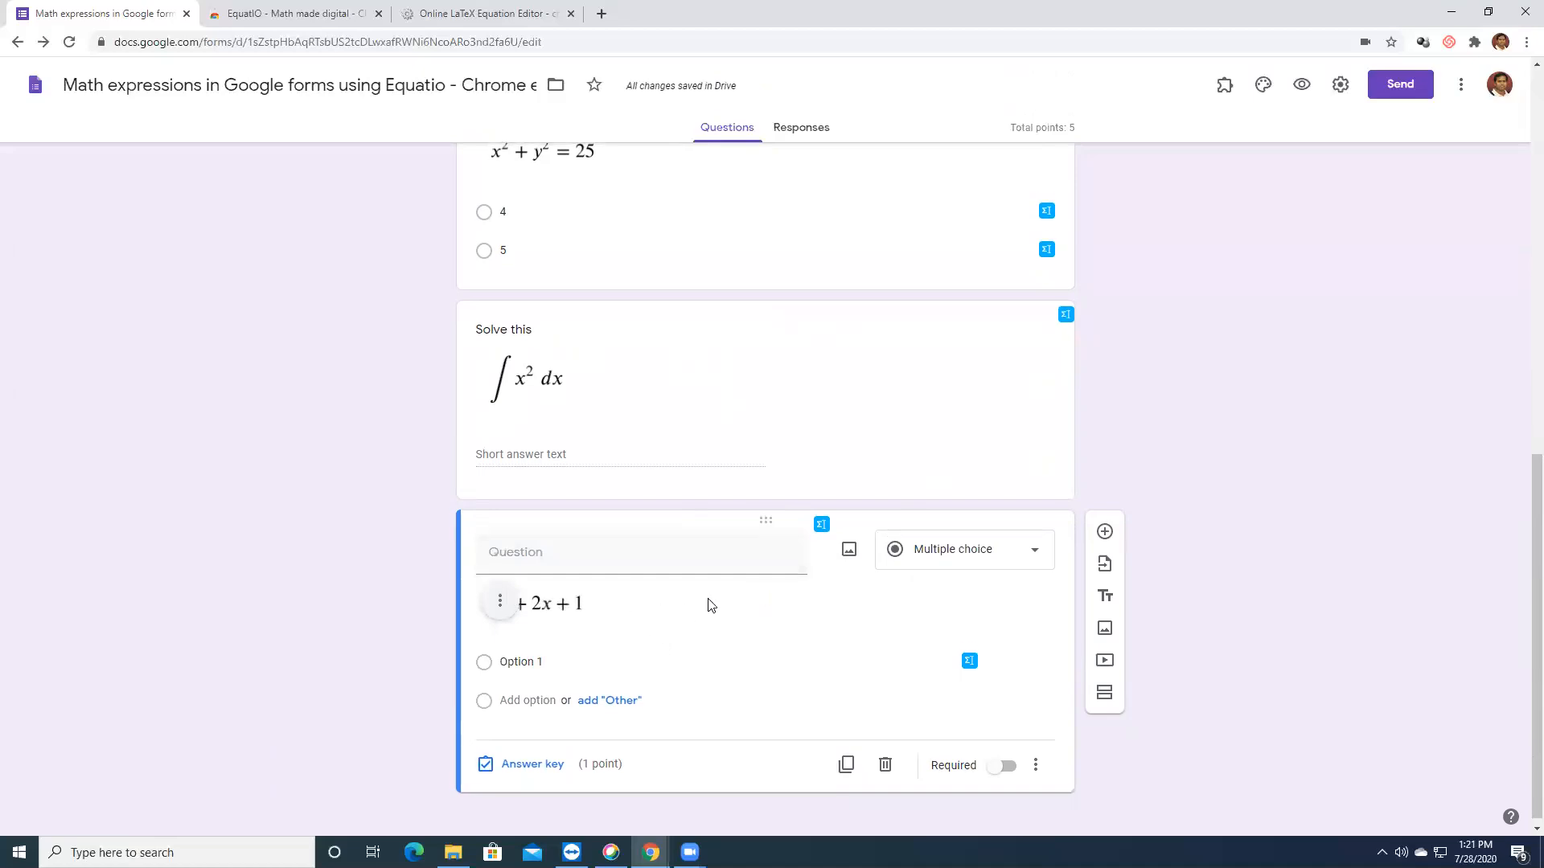
Add a sixth question titled "Obtain the determinant"
left_click(1105, 531)
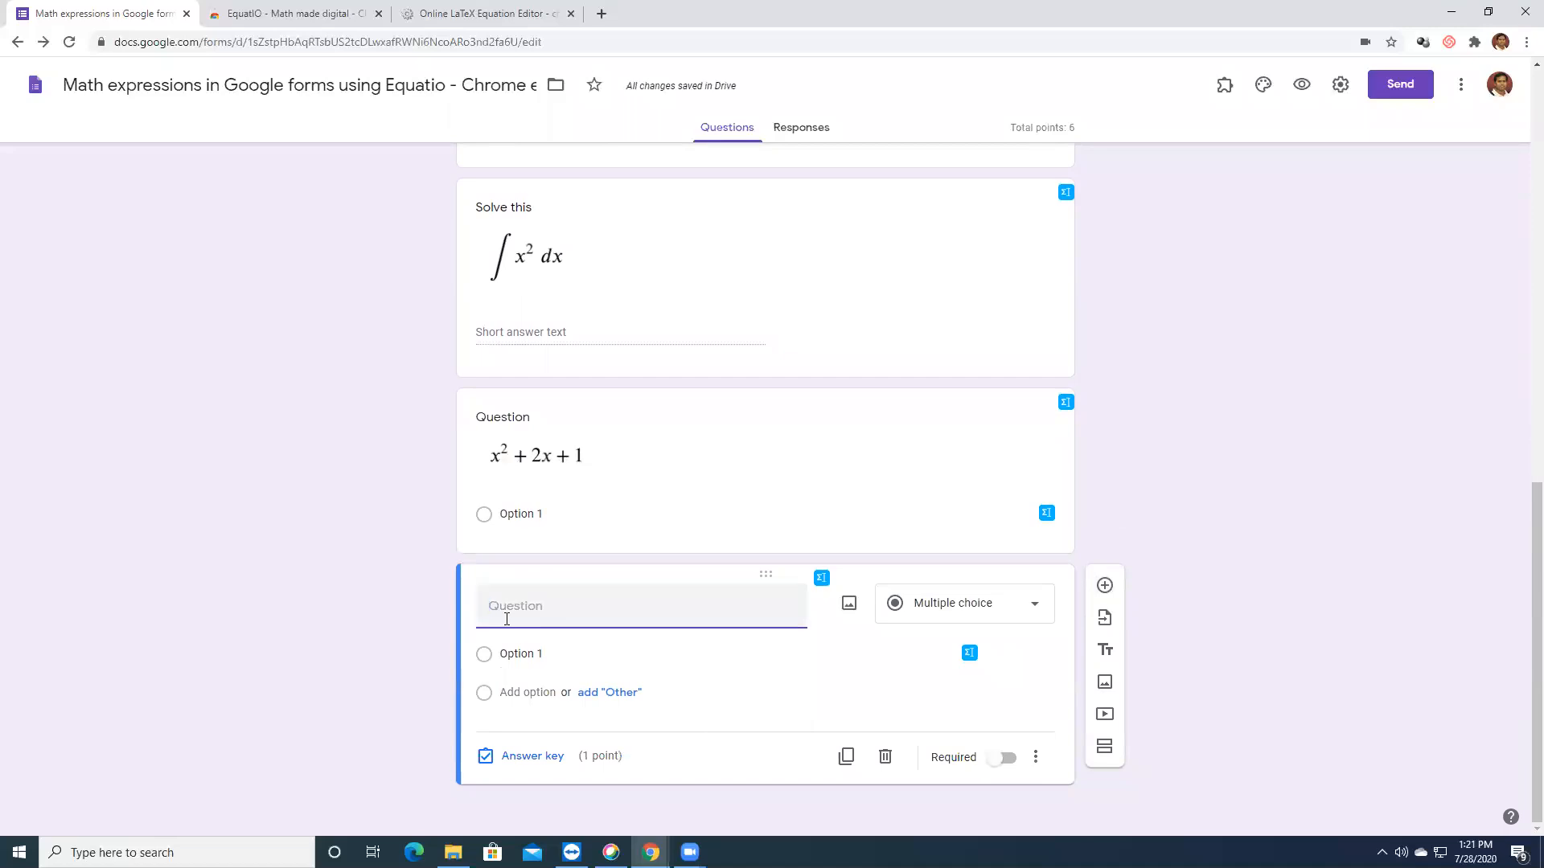
type("Solve th")
key("BackSpace")
key("BackSpace")
key("BackSpace")
key("BackSpace")
key("BackSpace")
key("BackSpace")
key("BackSpace")
key("BackSpace")
type("Obtain the determinant")
Open EquatIO for the determinant question in LaTeX mode and clear the previous expression from the math editor
left_click(821, 578)
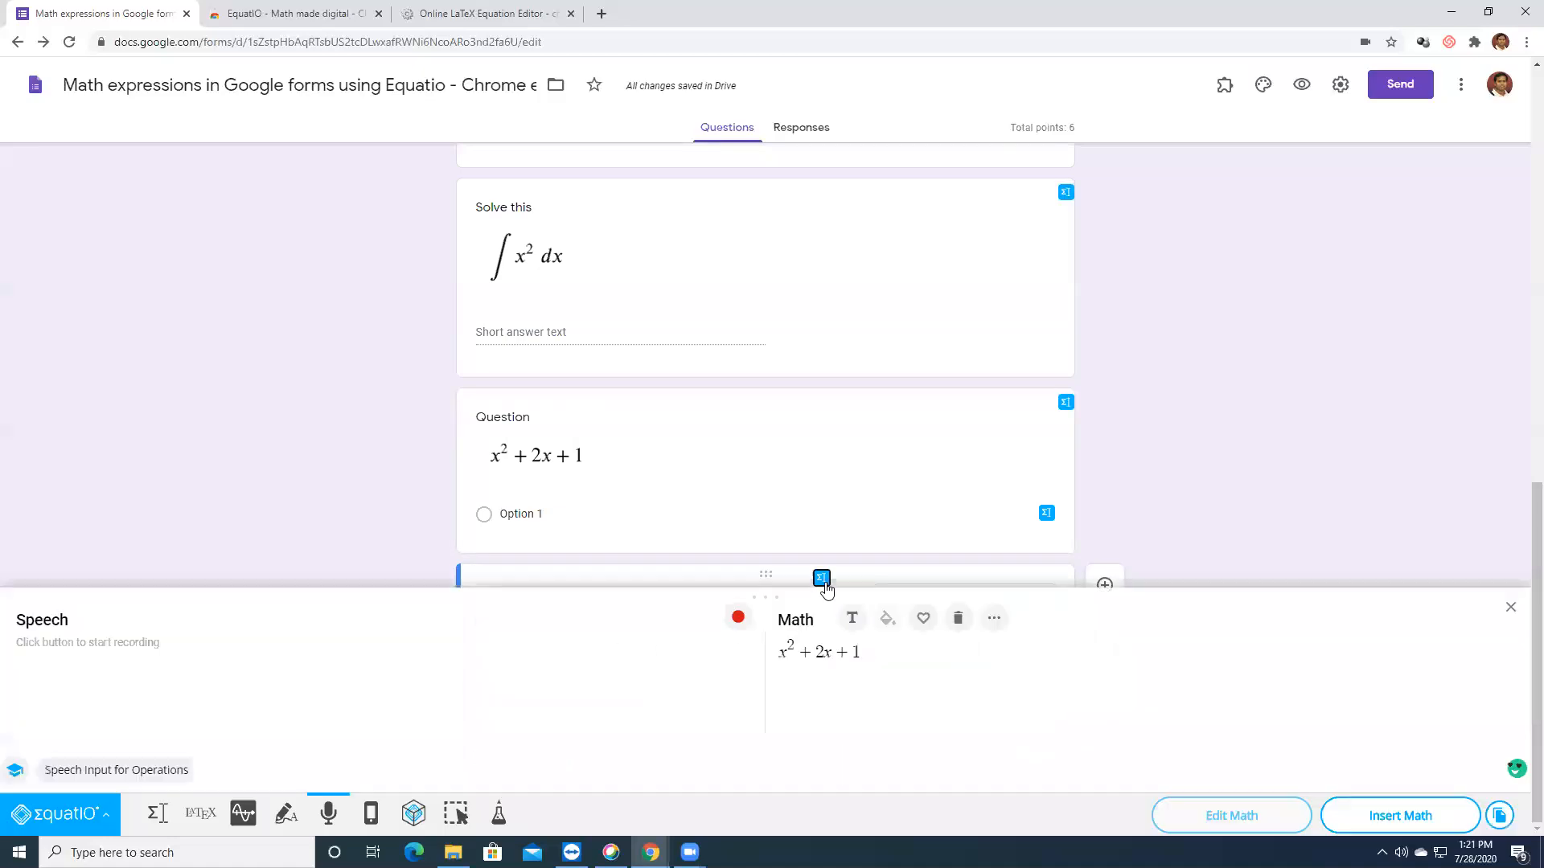
left_click(882, 660)
left_click(201, 814)
key("BackSpace")
key("BackSpace")
key("BackSpace")
key("BackSpace")
key("BackSpace")
key("BackSpace")
key("BackSpace")
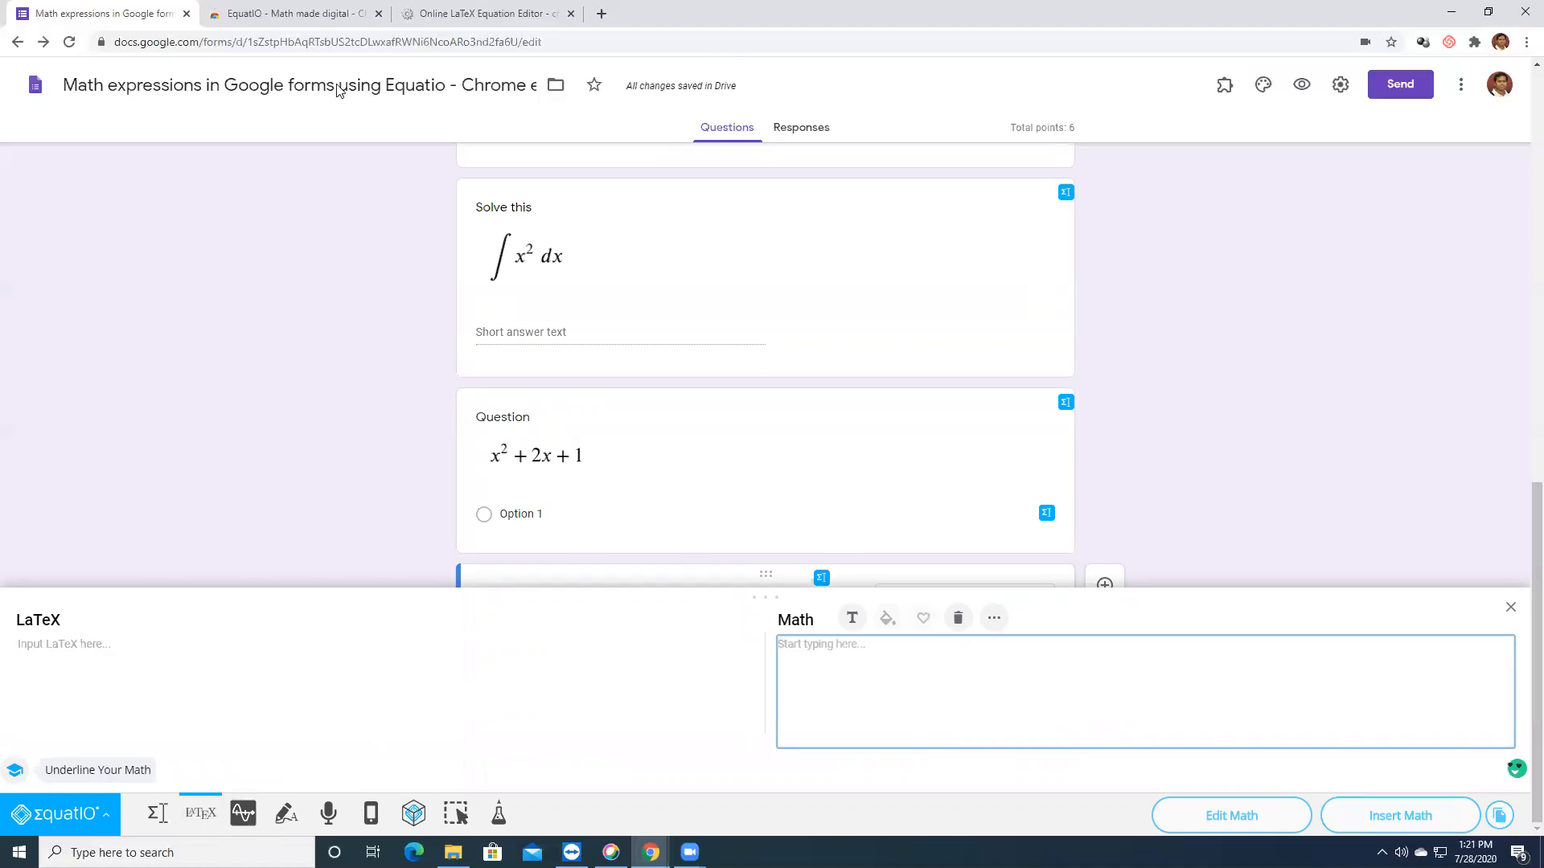
Switch to the Online LaTeX Equation Editor and delete the old integral markup from its equation box
left_click(487, 13)
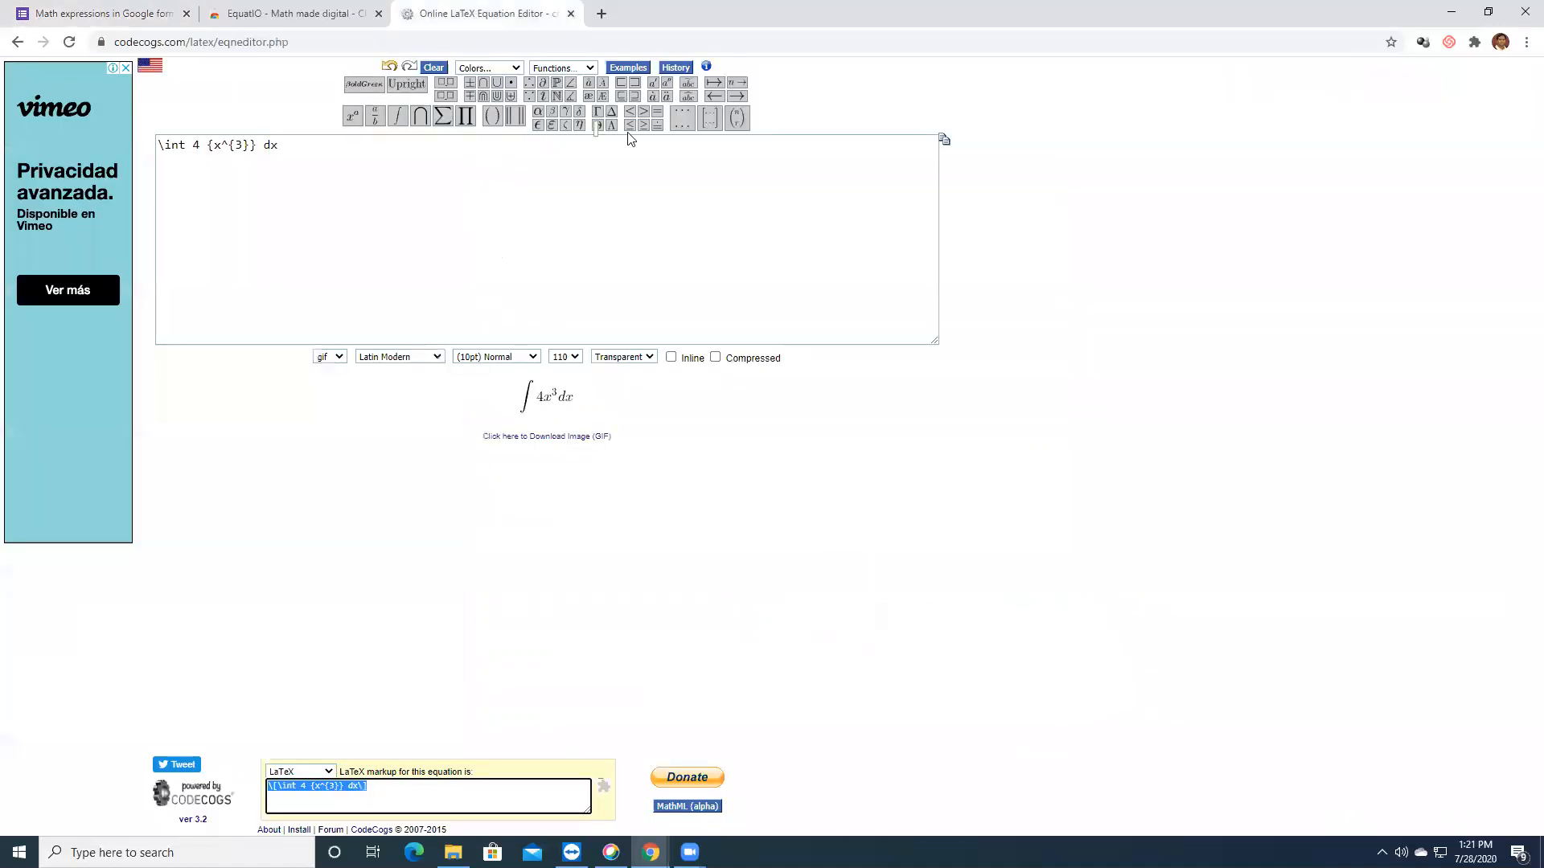
left_click(308, 143)
key("BackSpace")
key("BackSpace")
key("BackSpace")
key("BackSpace")
key("BackSpace")
key("BackSpace")
key("BackSpace")
key("BackSpace")
key("BackSpace")
key("BackSpace")
key("BackSpace")
key("BackSpace")
key("BackSpace")
key("BackSpace")
key("BackSpace")
key("BackSpace")
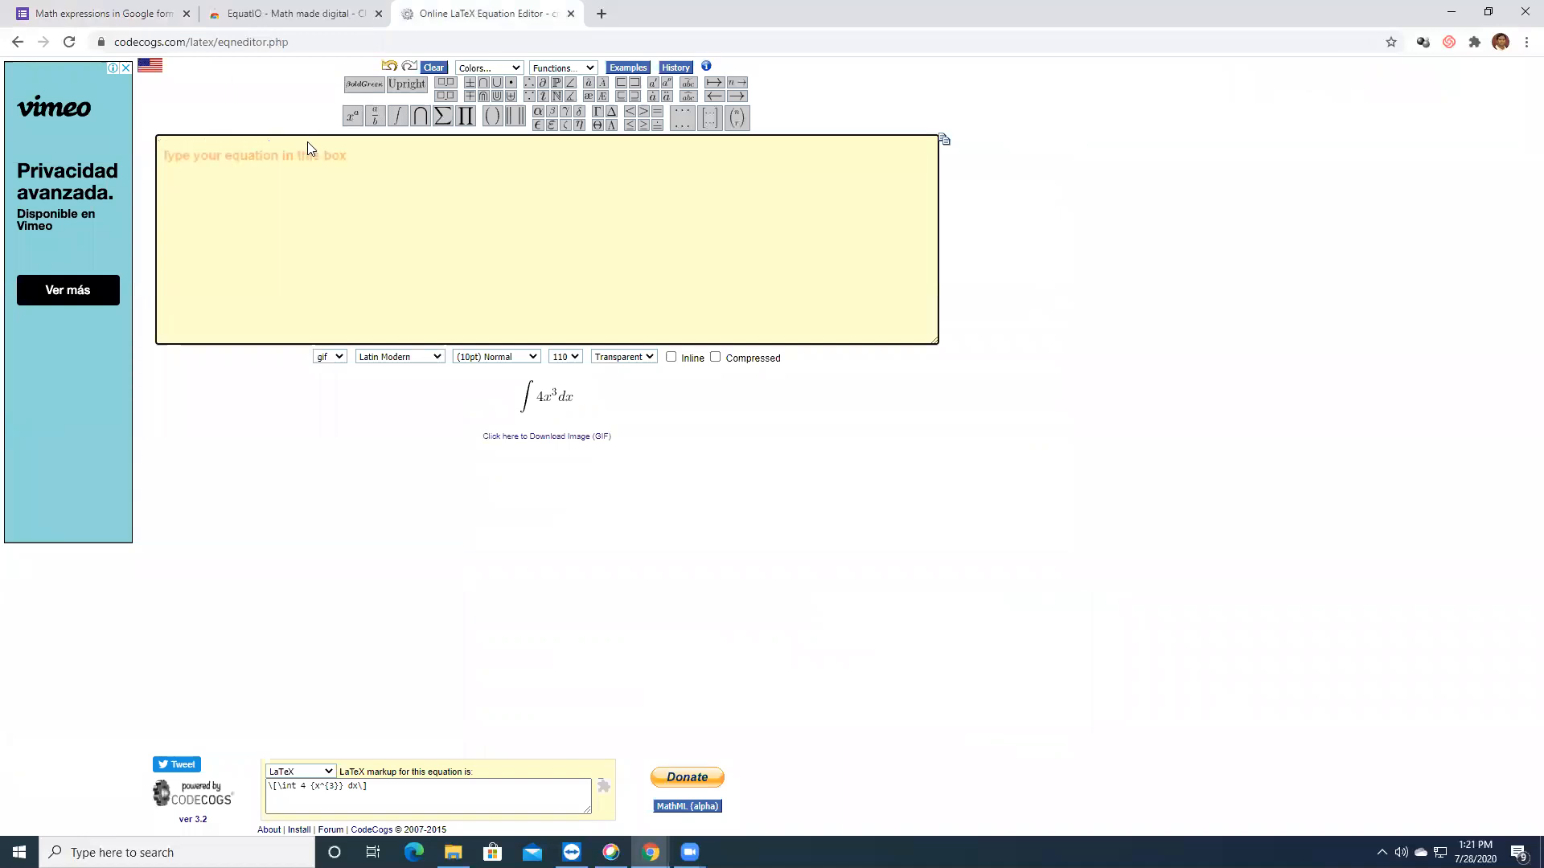
Insert a square-bracket matrix template with dimensions 2,2 into the equation box
mouse_move(704, 129)
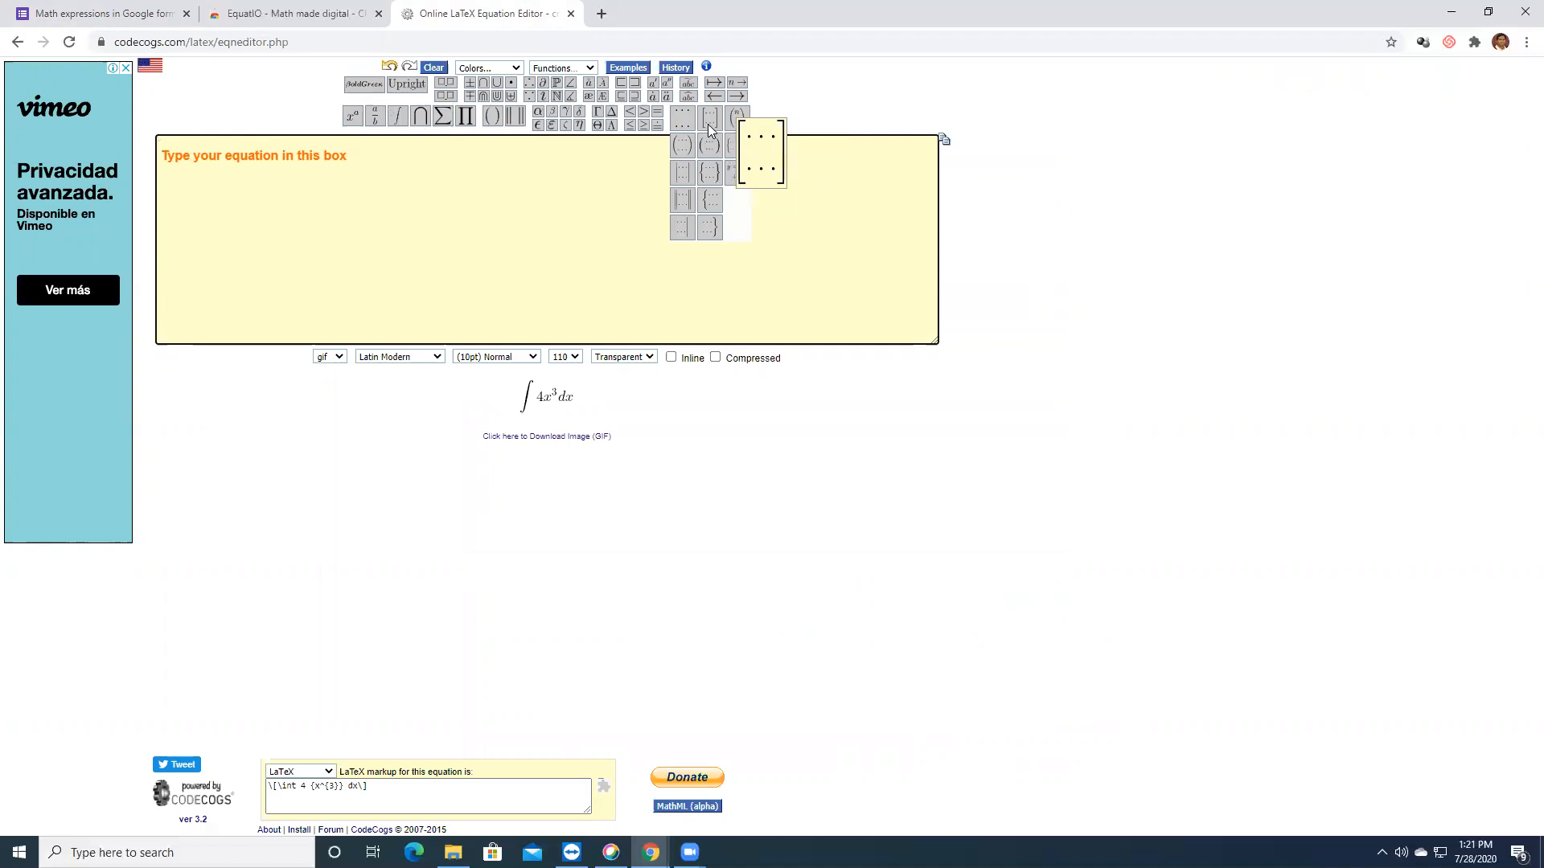
left_click(707, 124)
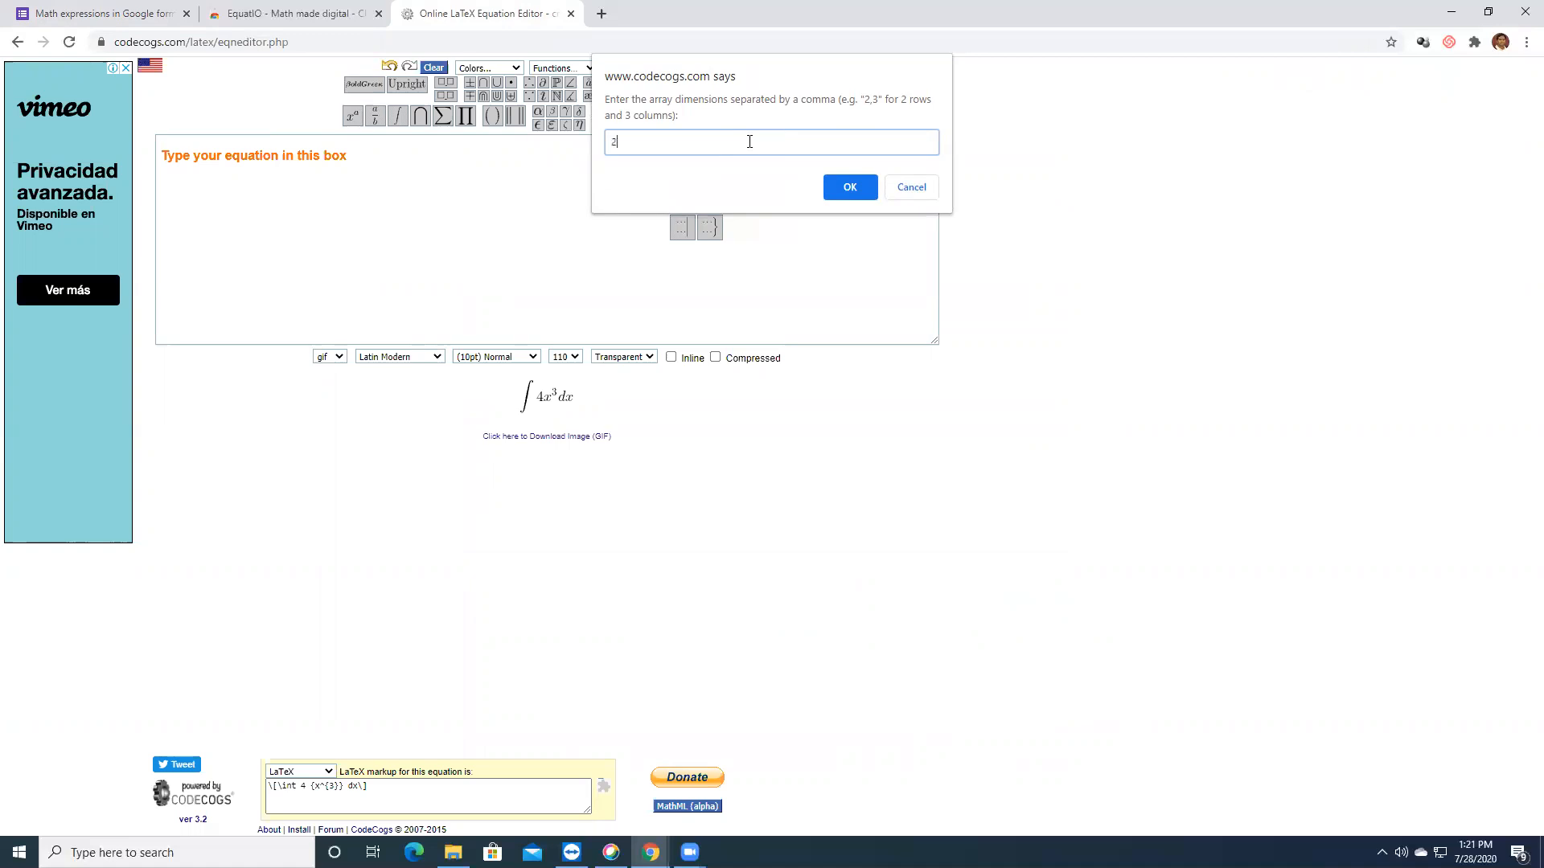
type("2,2")
left_click(850, 187)
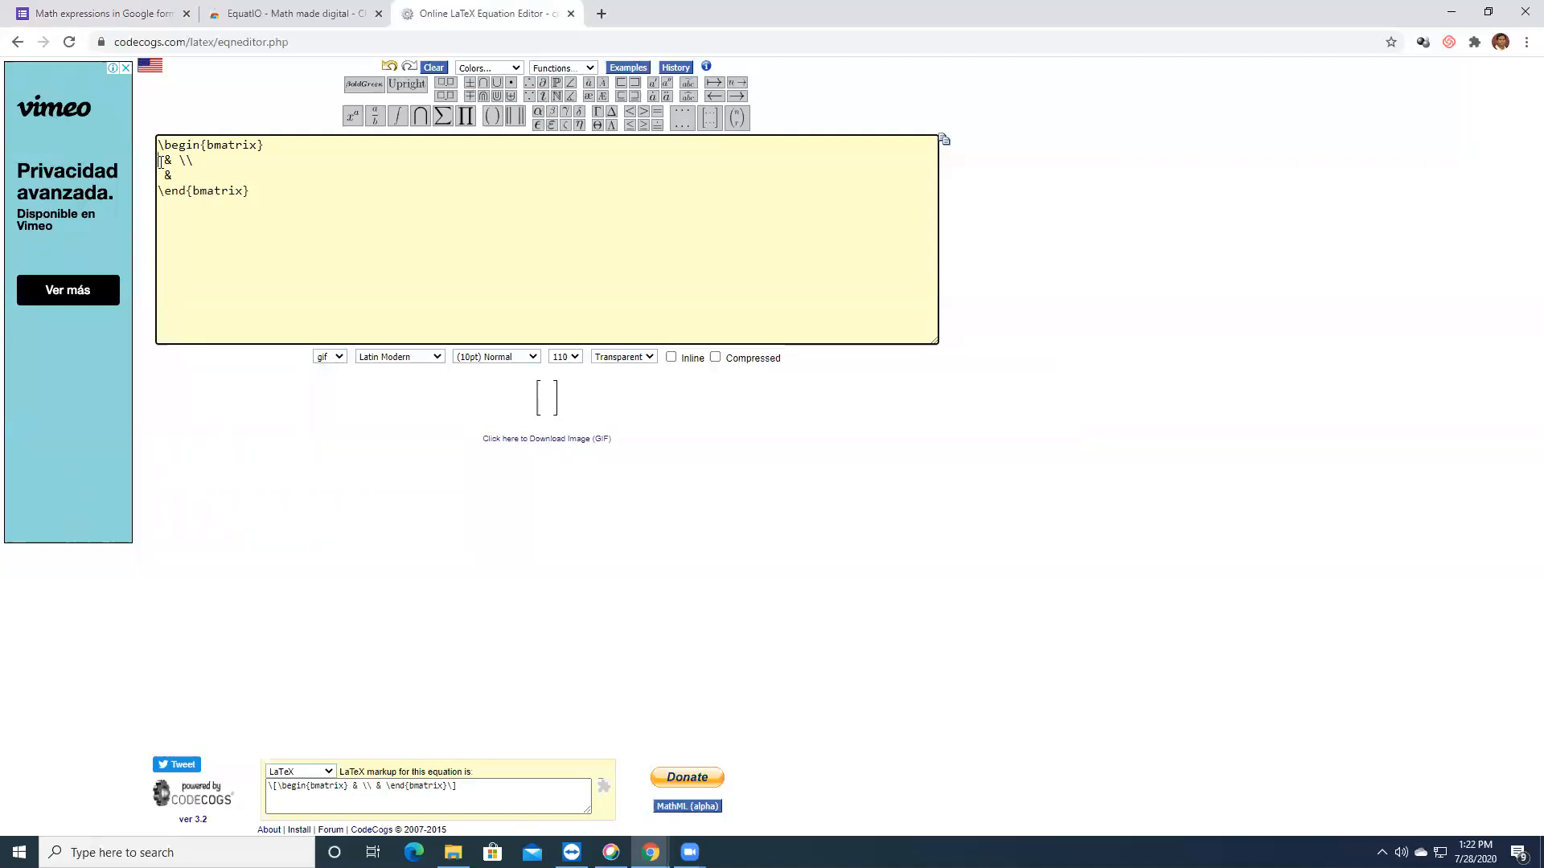
Fill the matrix with 2 and 4 in the first row and 1 and 1 in the second row
type("2 ")
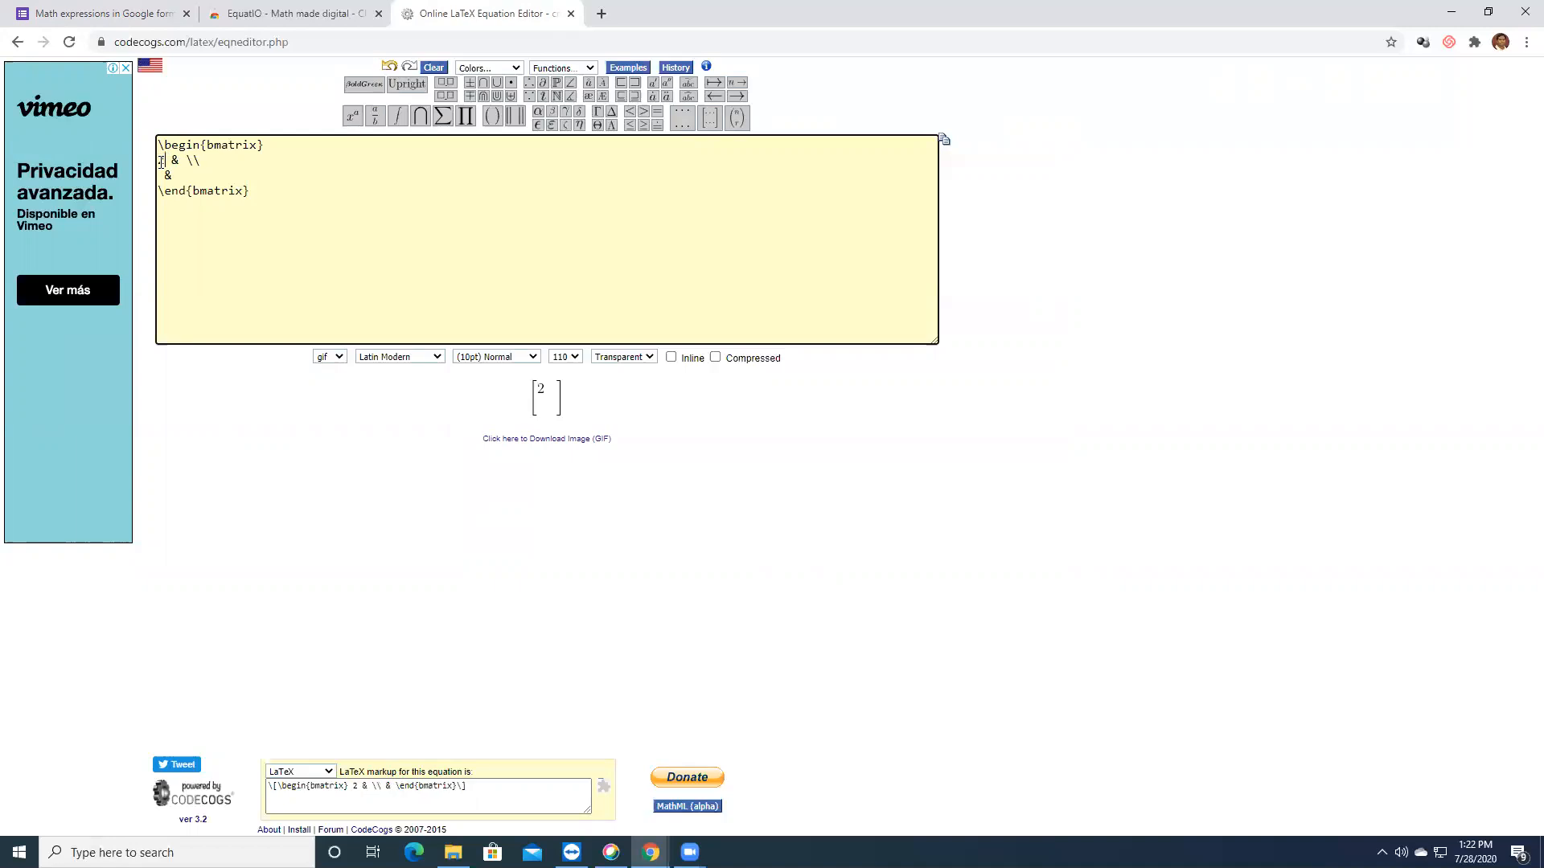
type("4")
type("1")
type("1")
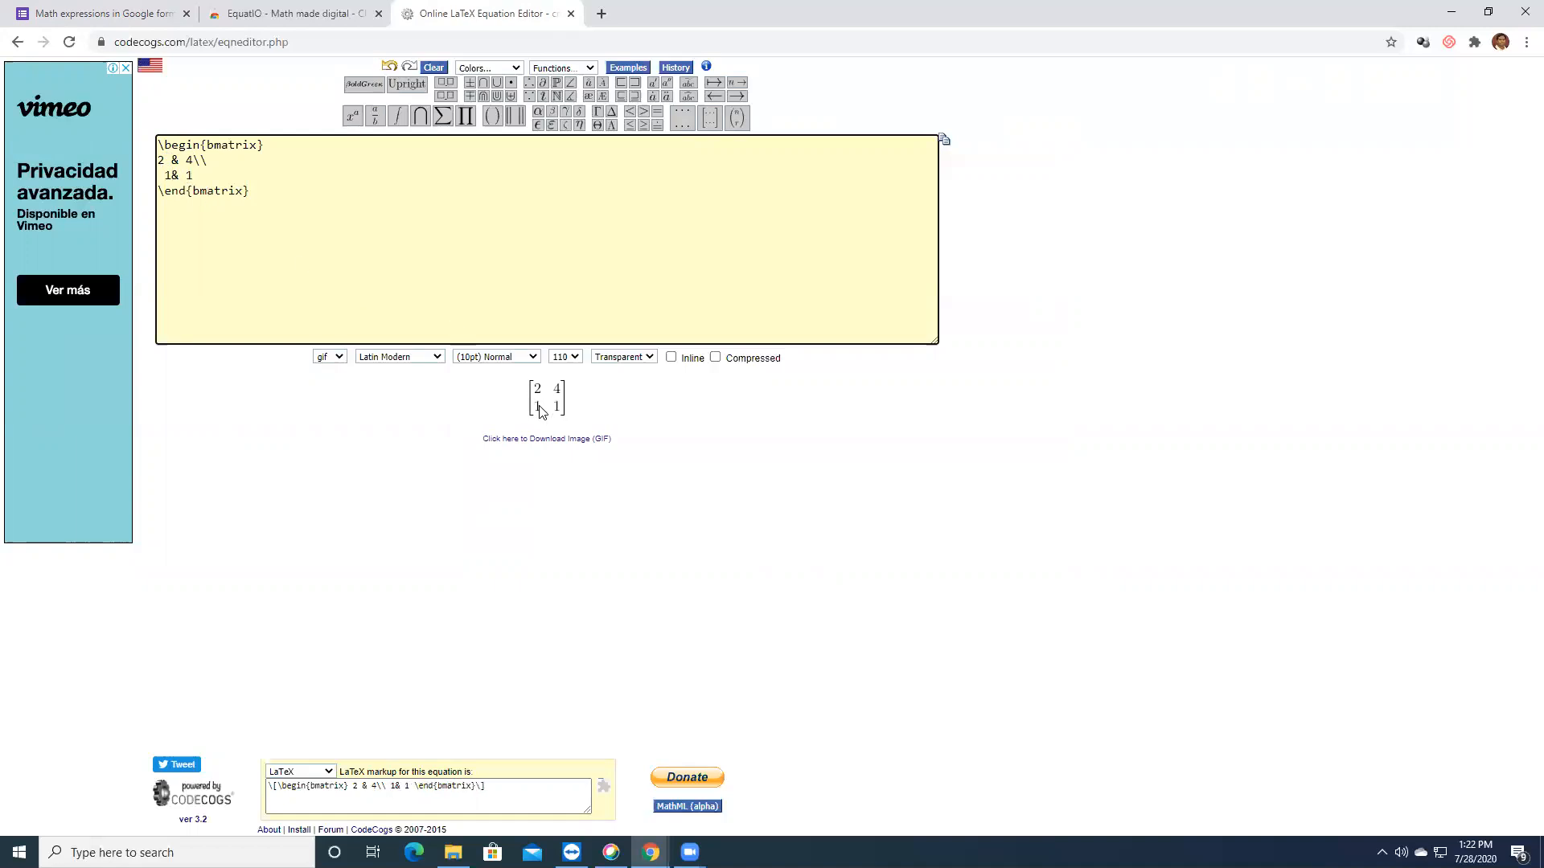
Copy the complete generated LaTeX markup of the matrix
left_click(492, 784)
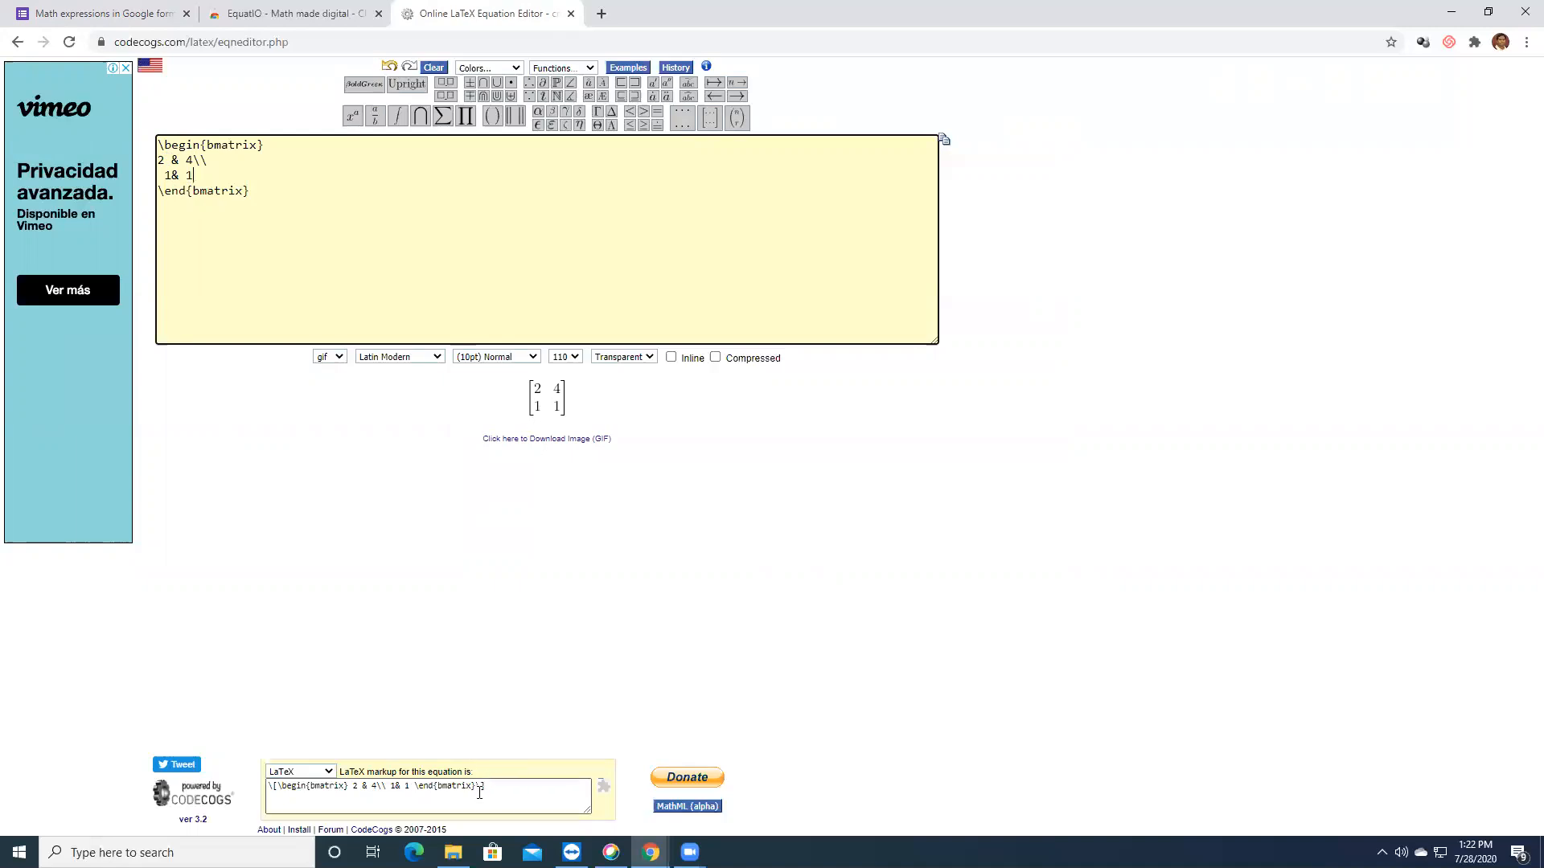
left_click_drag(483, 786, 239, 792)
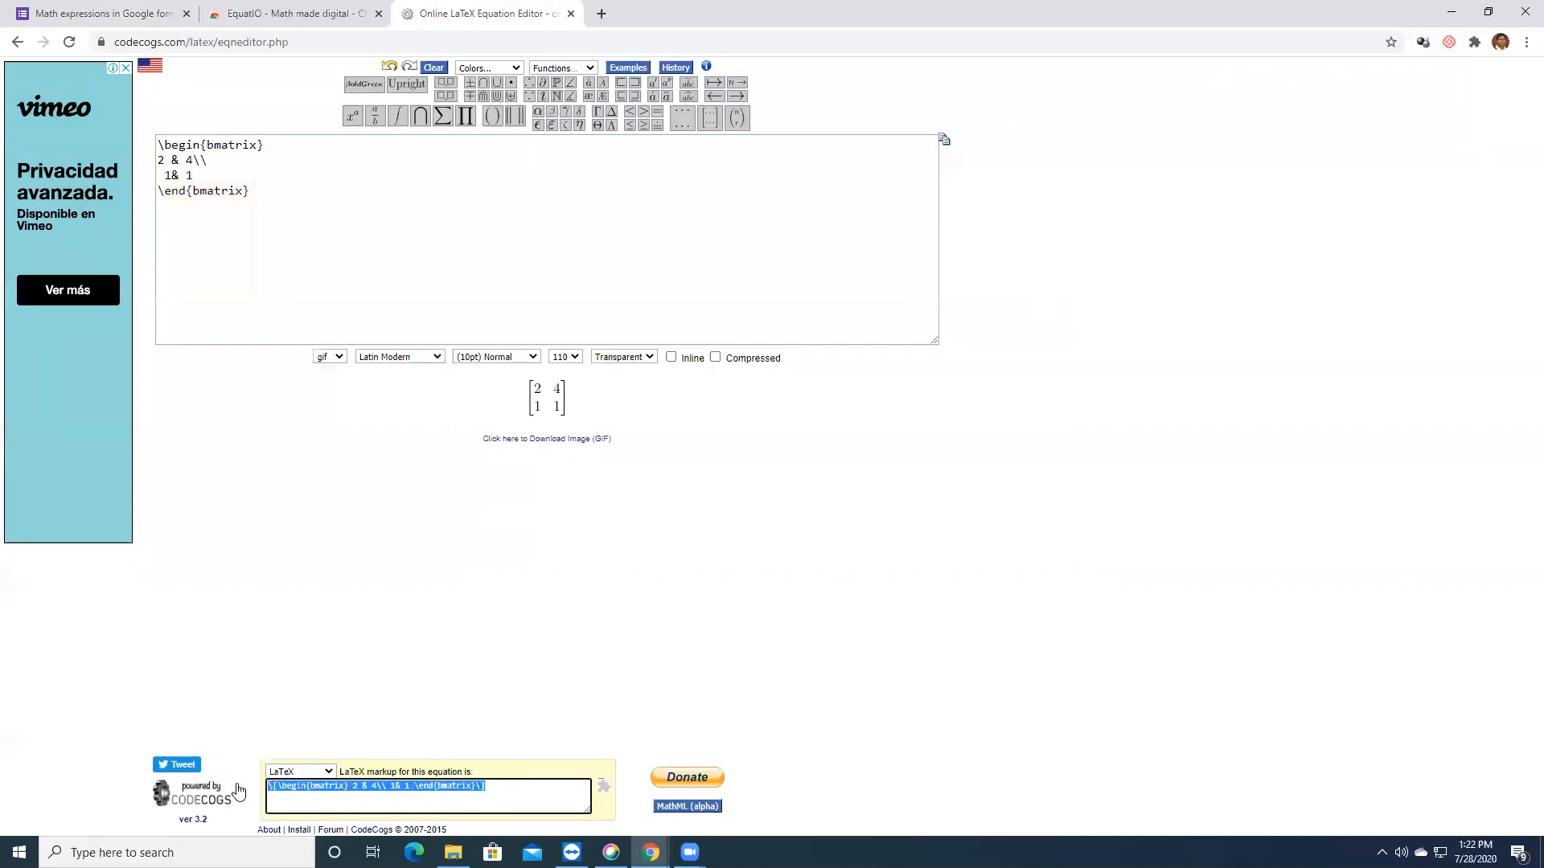
right_click(295, 788)
left_click(344, 658)
Switch back to the Google form and paste the matrix markup into EquatIO's LaTeX input
left_click(95, 13)
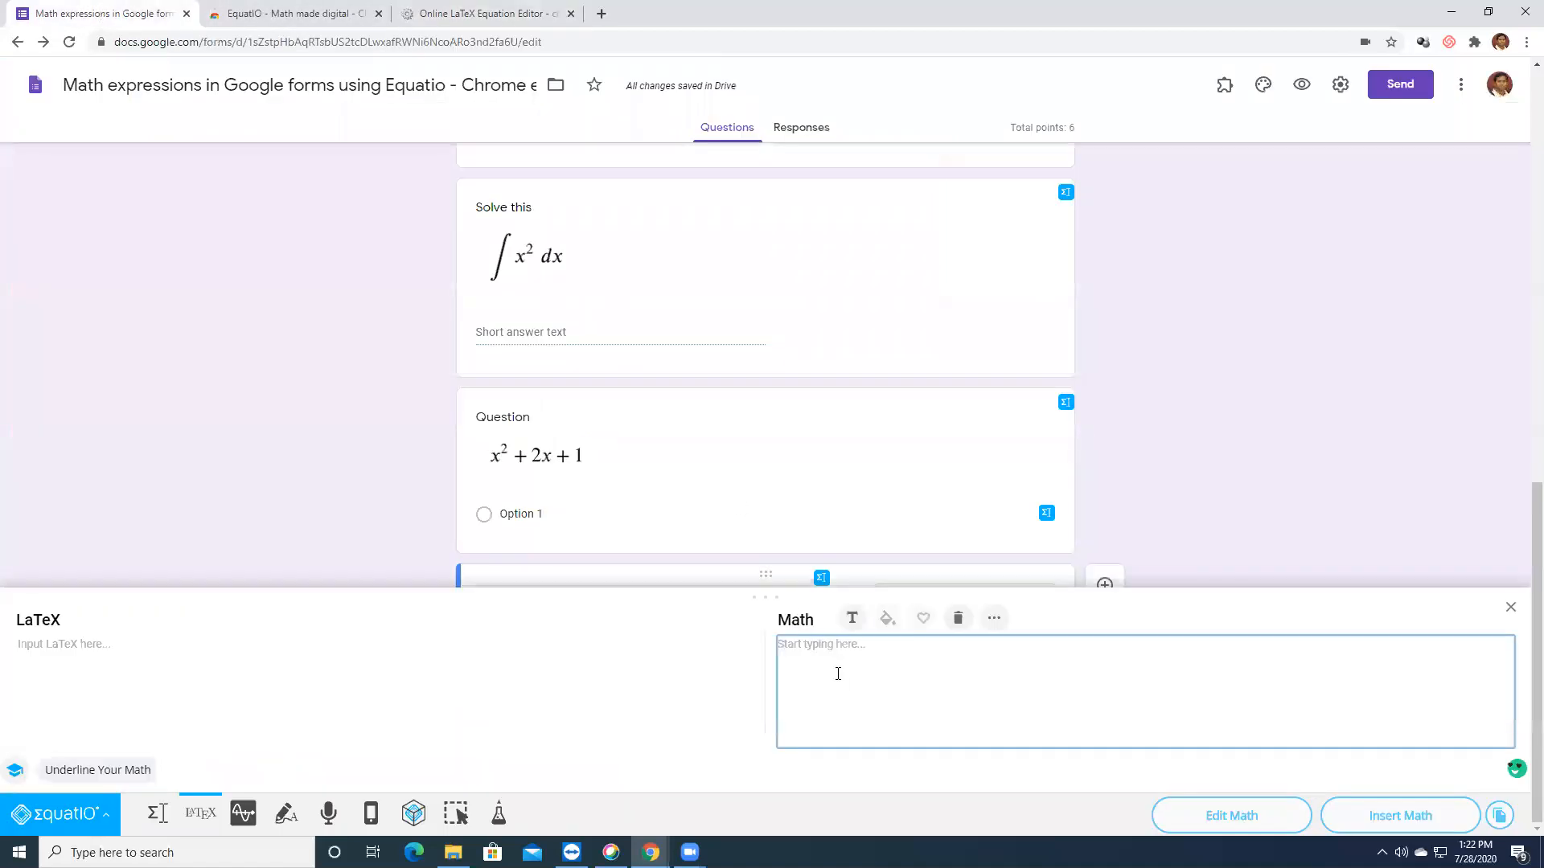
left_click(88, 661)
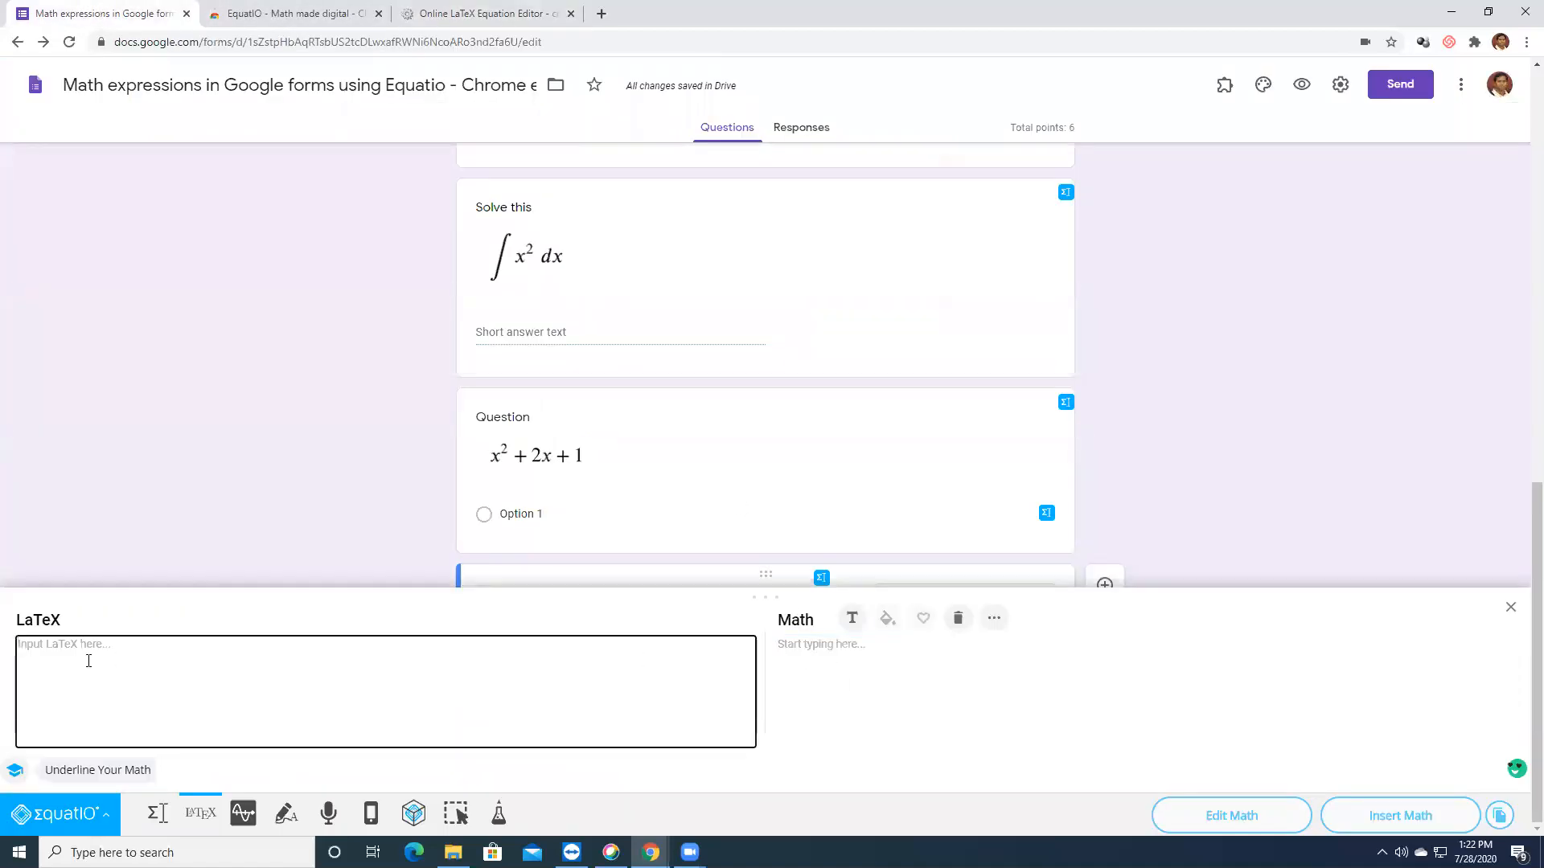
key("ctrl+v")
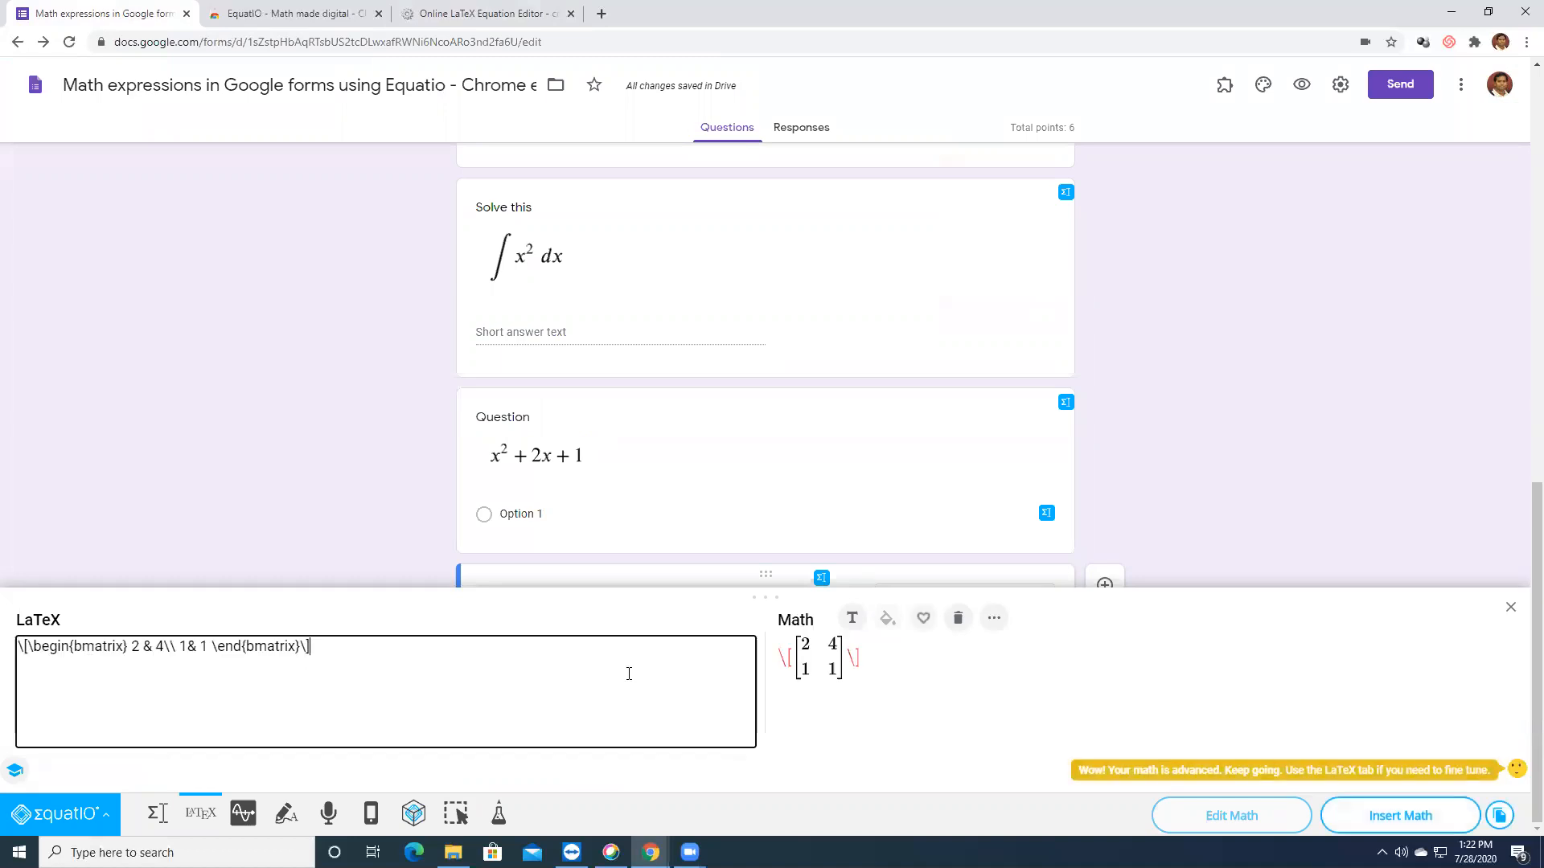
Remove the \[ and \] delimiters from the matrix markup and insert the math into the determinant question
key("BackSpace")
key("BackSpace")
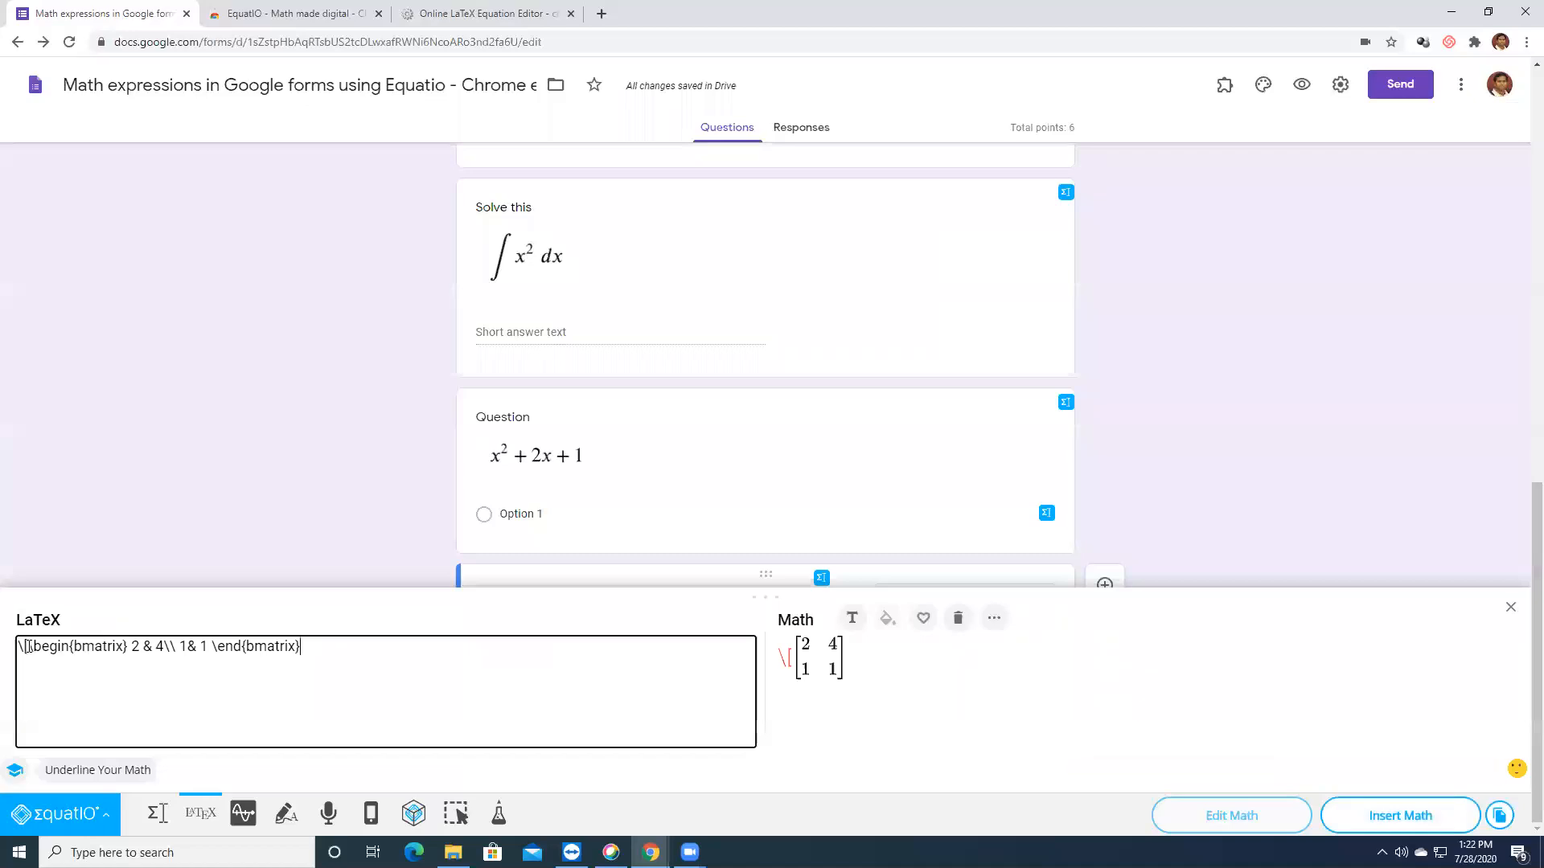
left_click(26, 646)
key("BackSpace")
key("BackSpace")
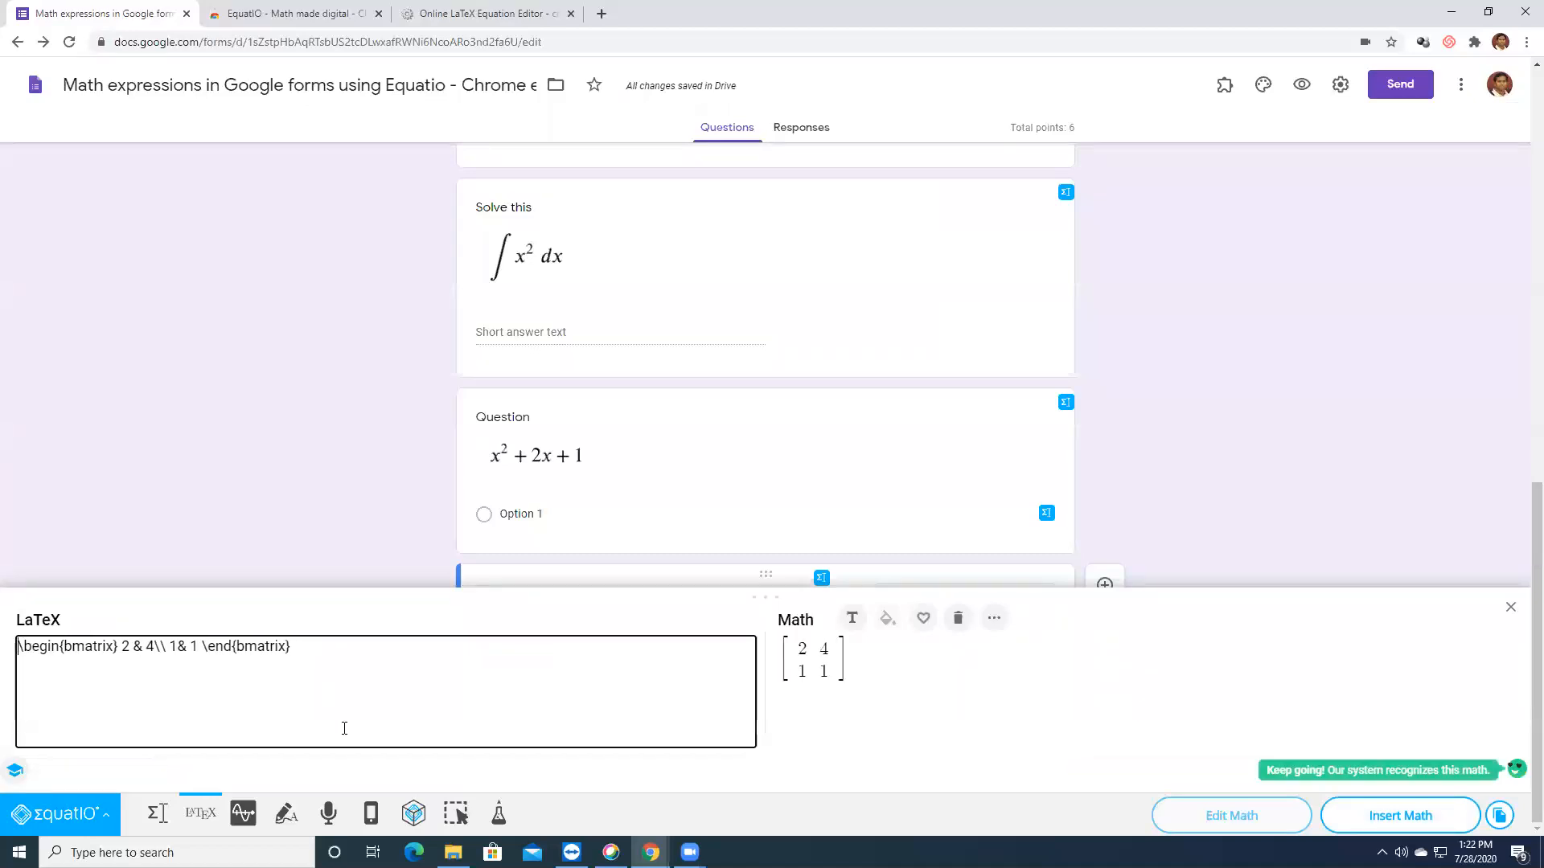
left_click(1369, 817)
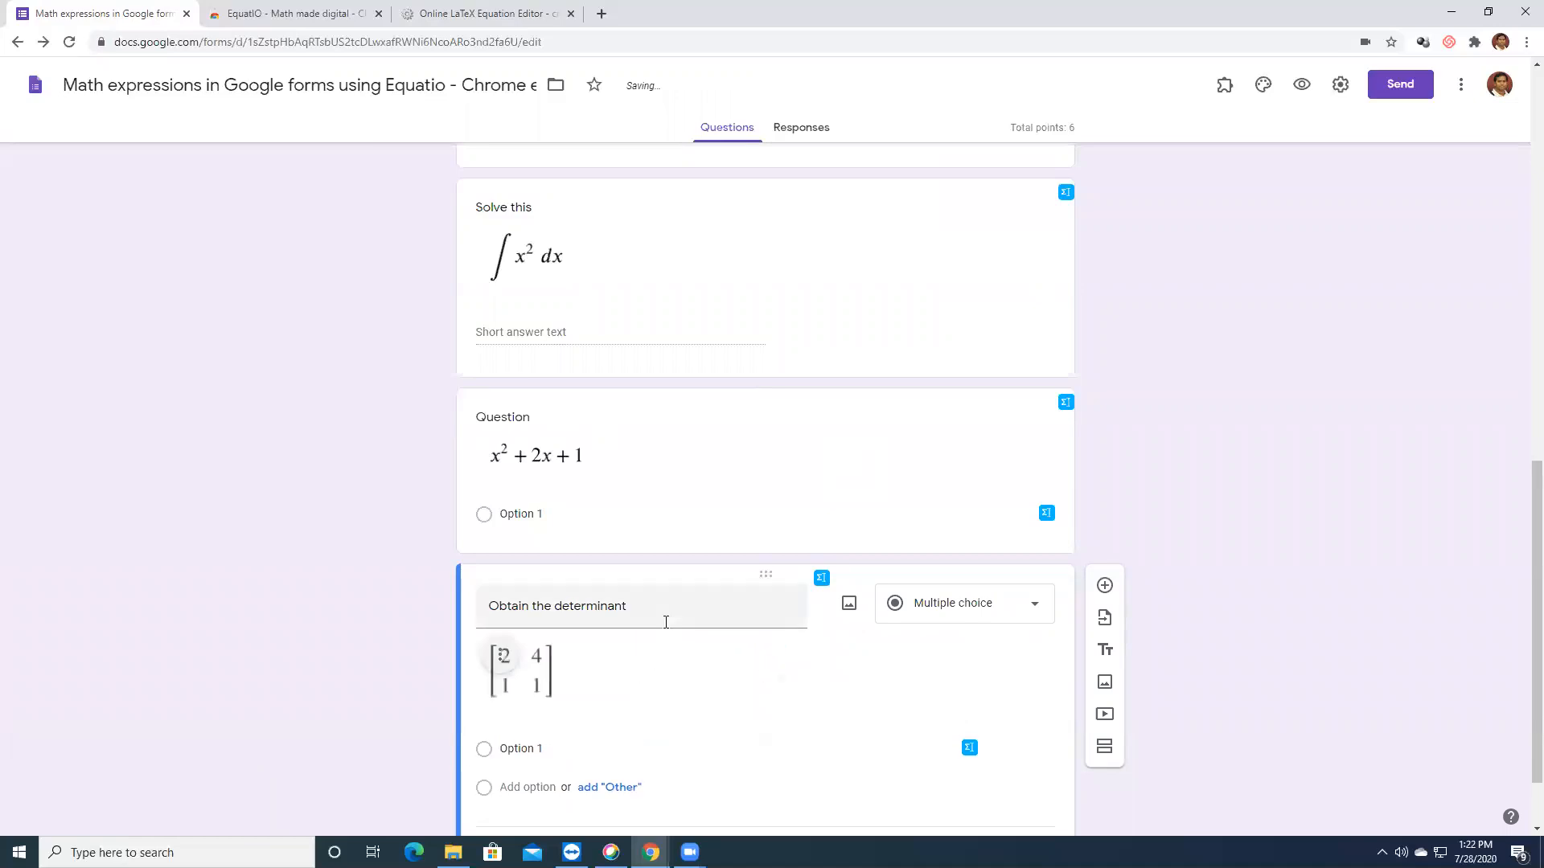
Enter -4 and -2 as the two answer options of the determinant question
scroll(645, 614, "down", 2)
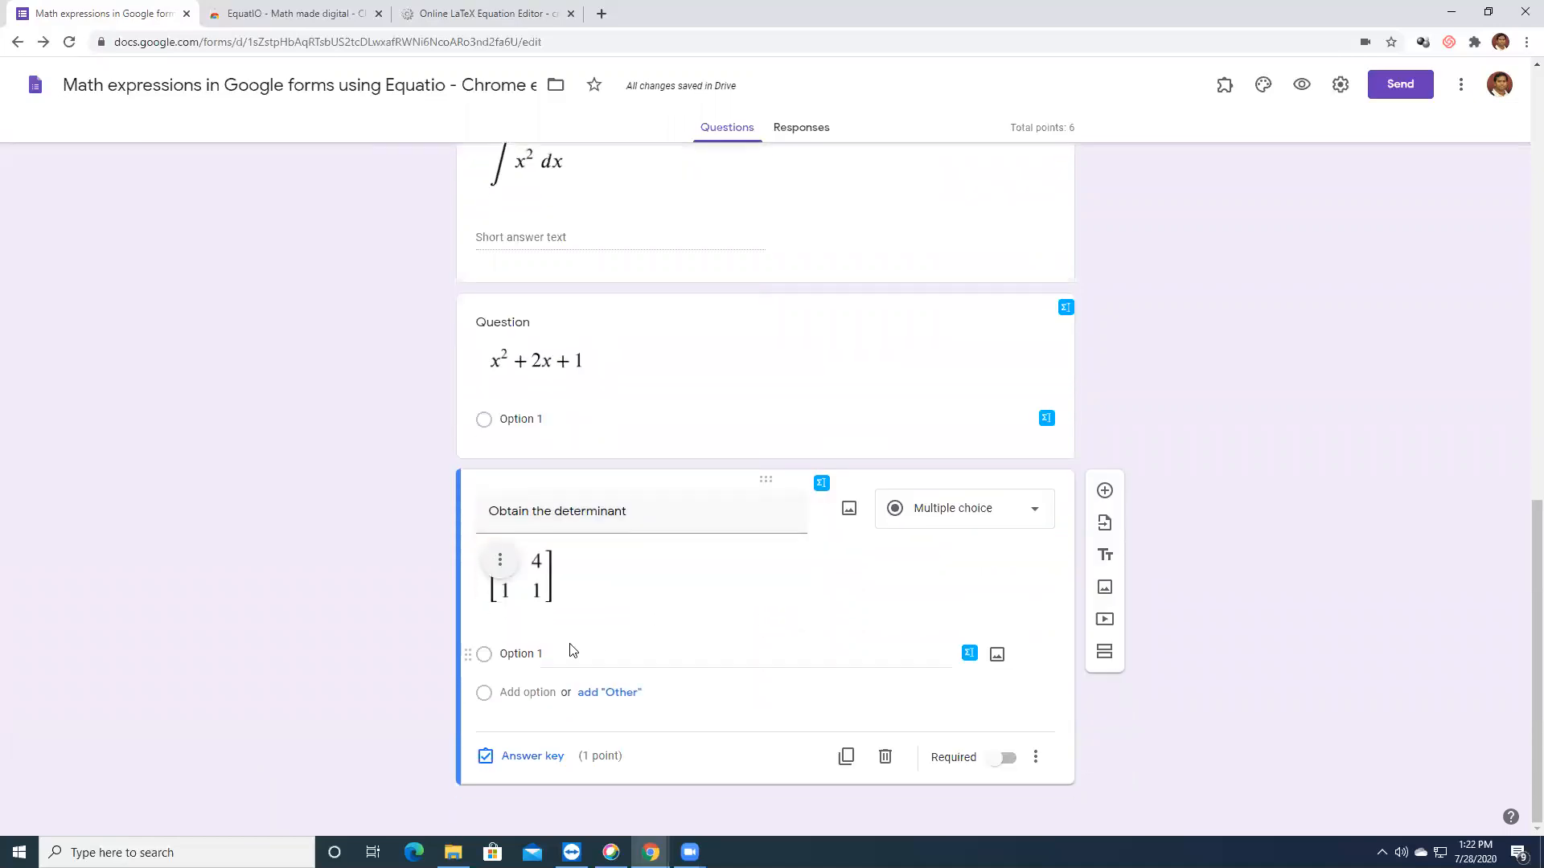
key("ctrl+3")
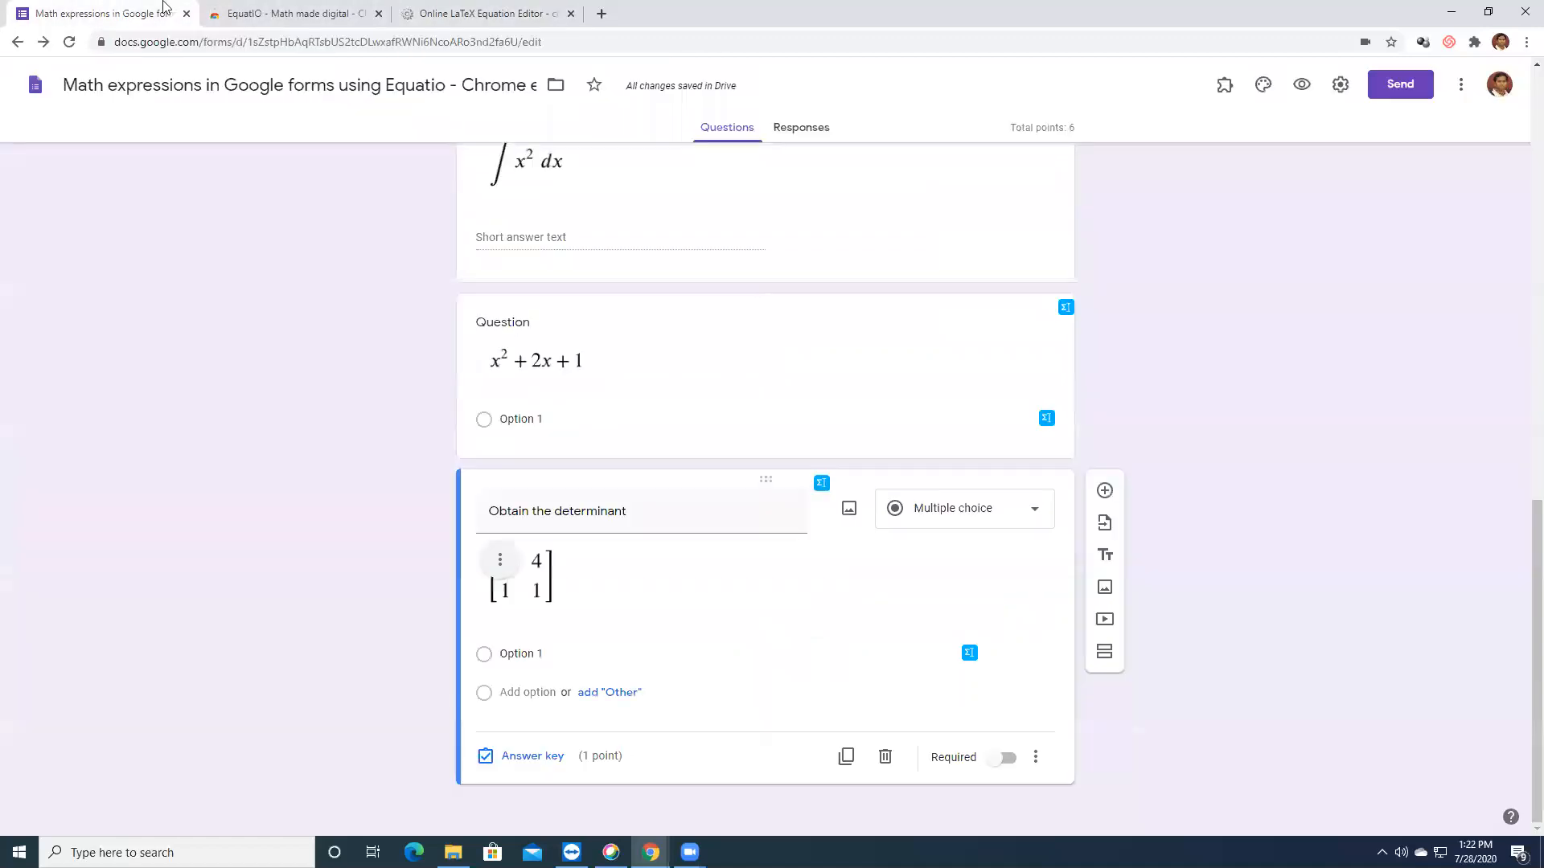
key("ctrl+1")
left_click(605, 652)
key("BackSpace")
left_click(540, 690)
type("-2")
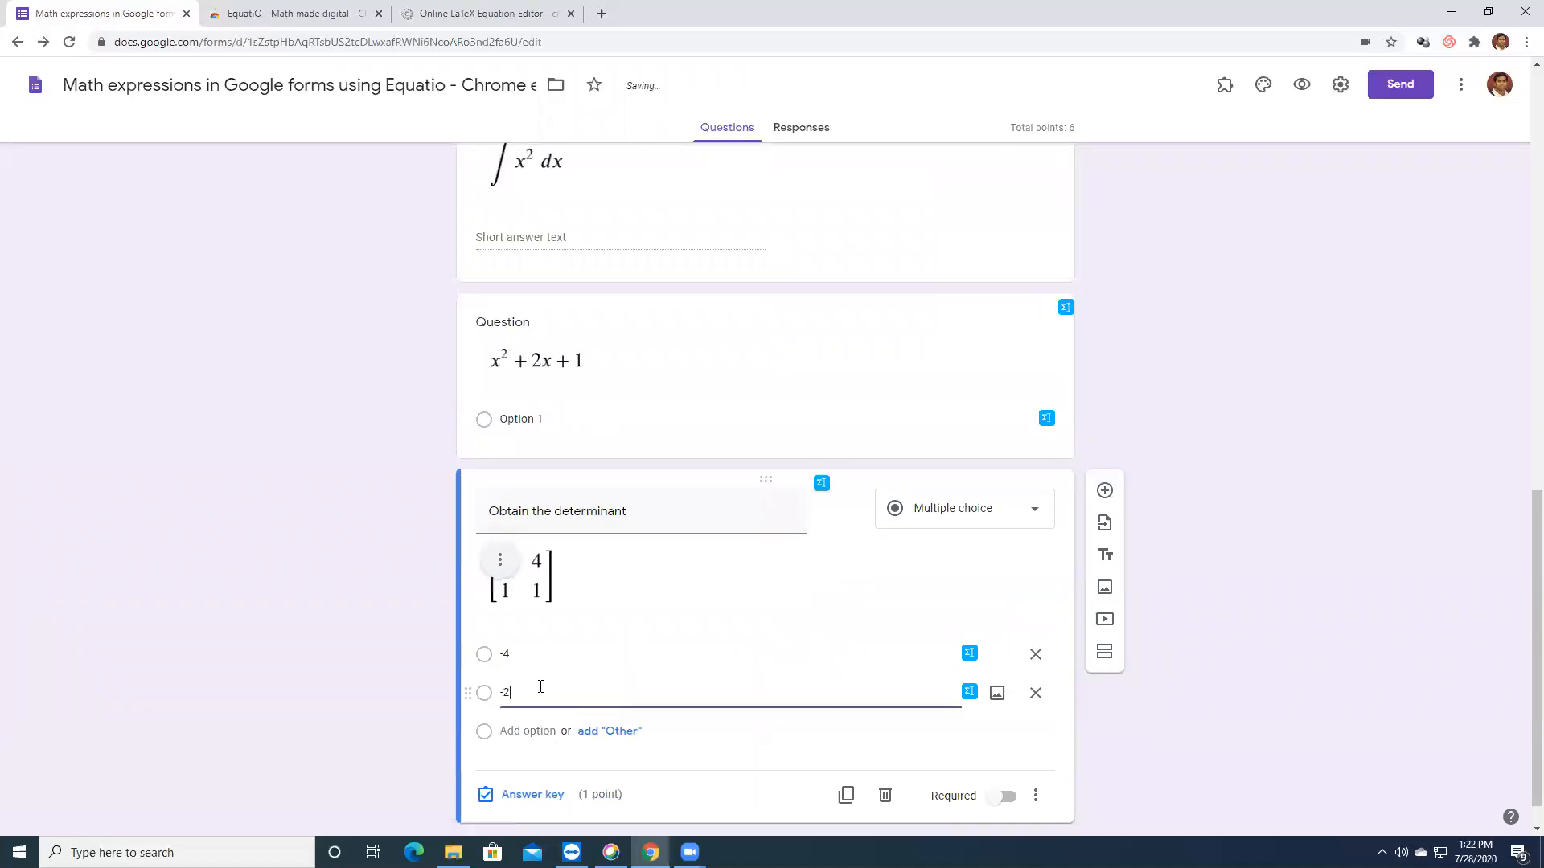
Mark -2 as the correct answer in the determinant question's answer key and finish editing the key
left_click(523, 794)
left_click(492, 722)
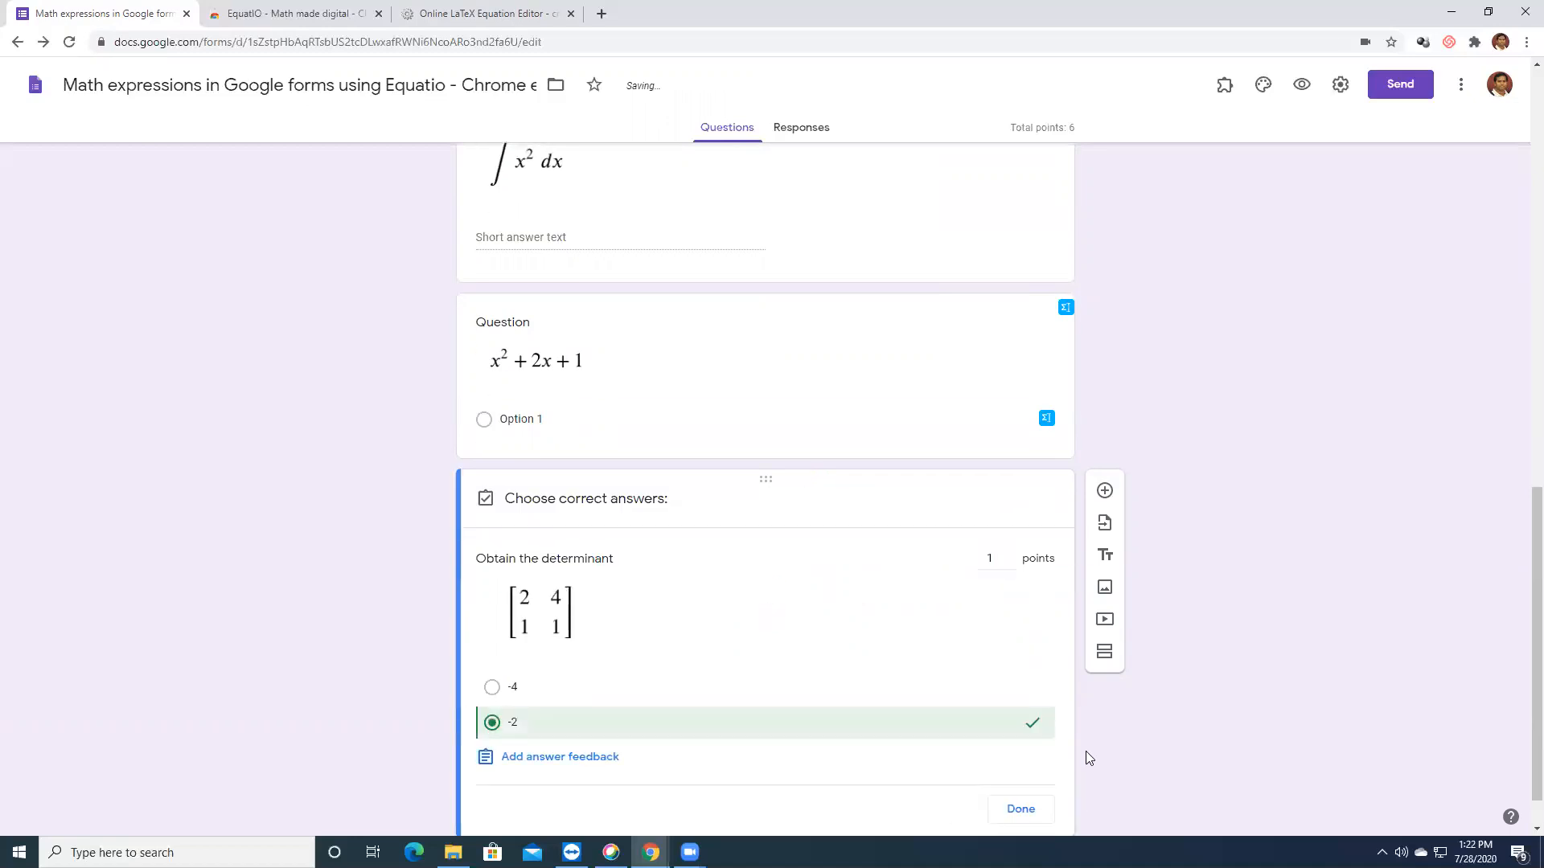
left_click(1021, 809)
Look over the form's questions, the online LaTeX editor and the EquatIO page in the Chrome Web Store
scroll(750, 563, "up", 3)
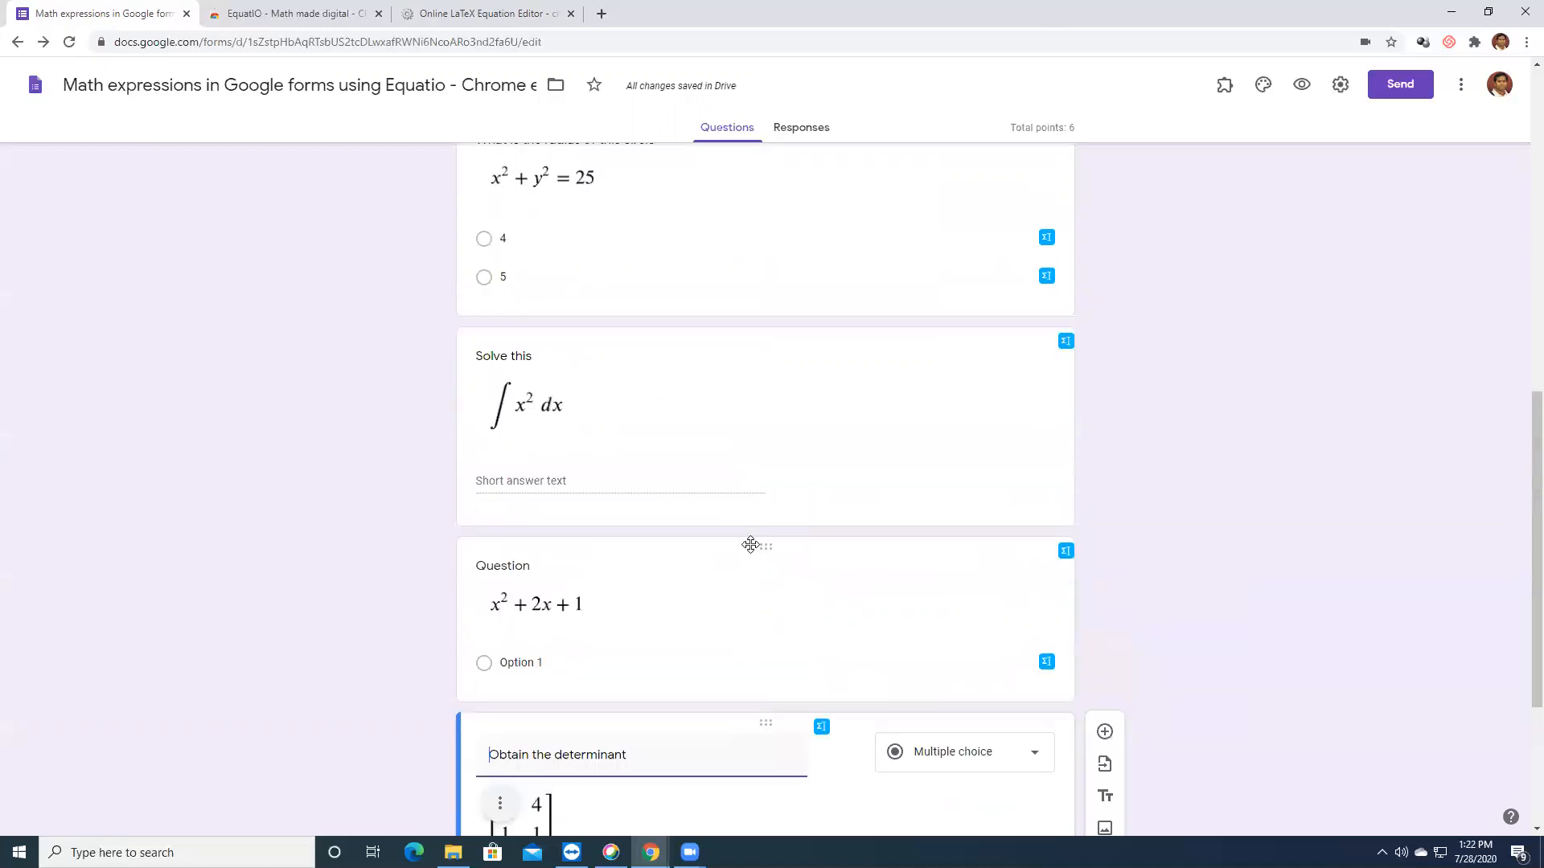
scroll(750, 545, "up", 9)
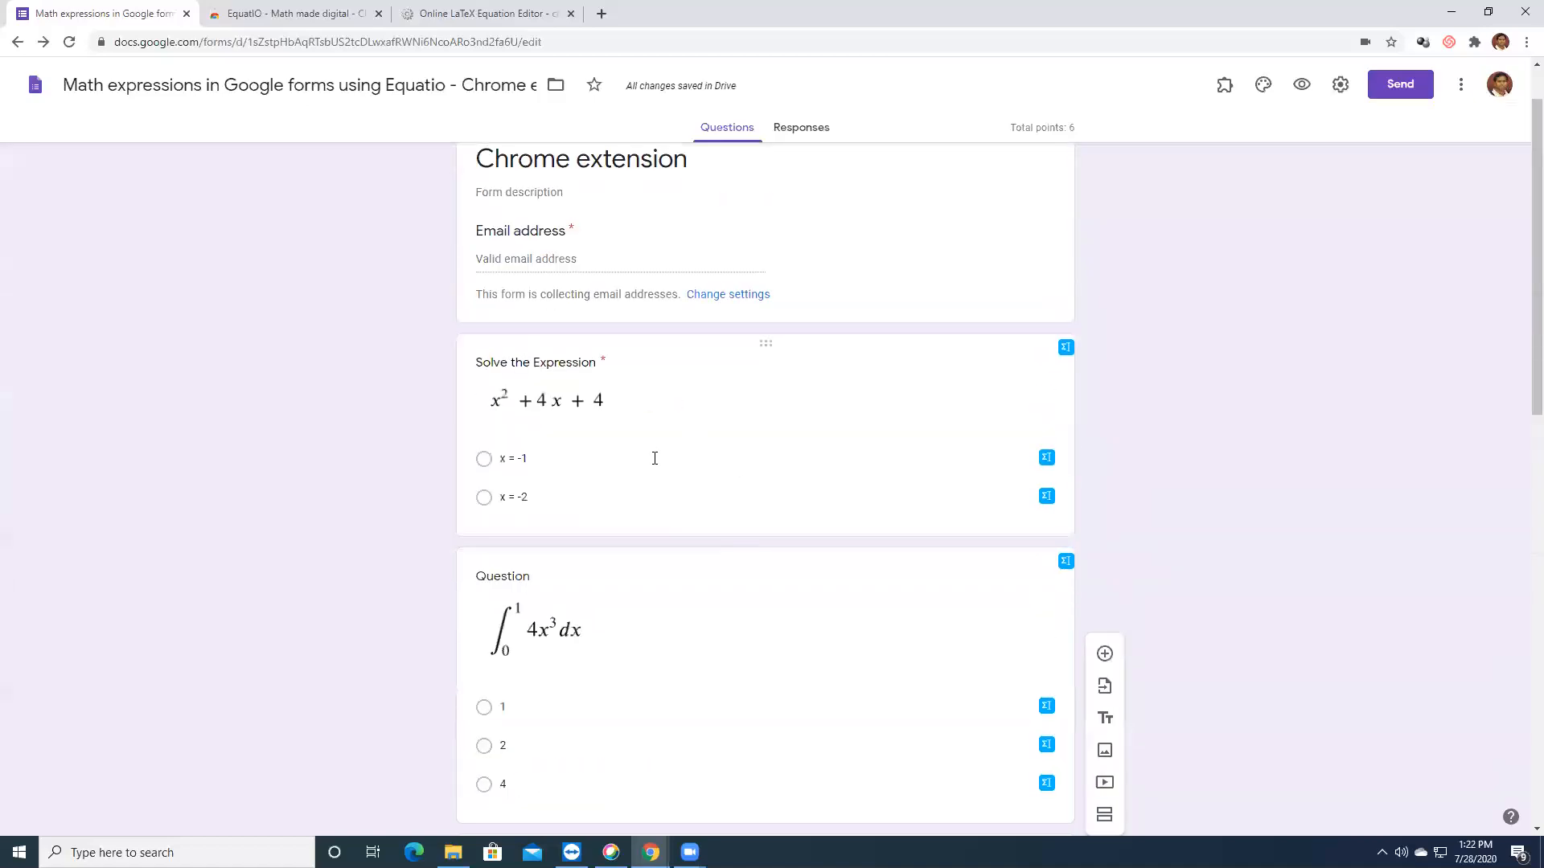
scroll(595, 427, "down", 6)
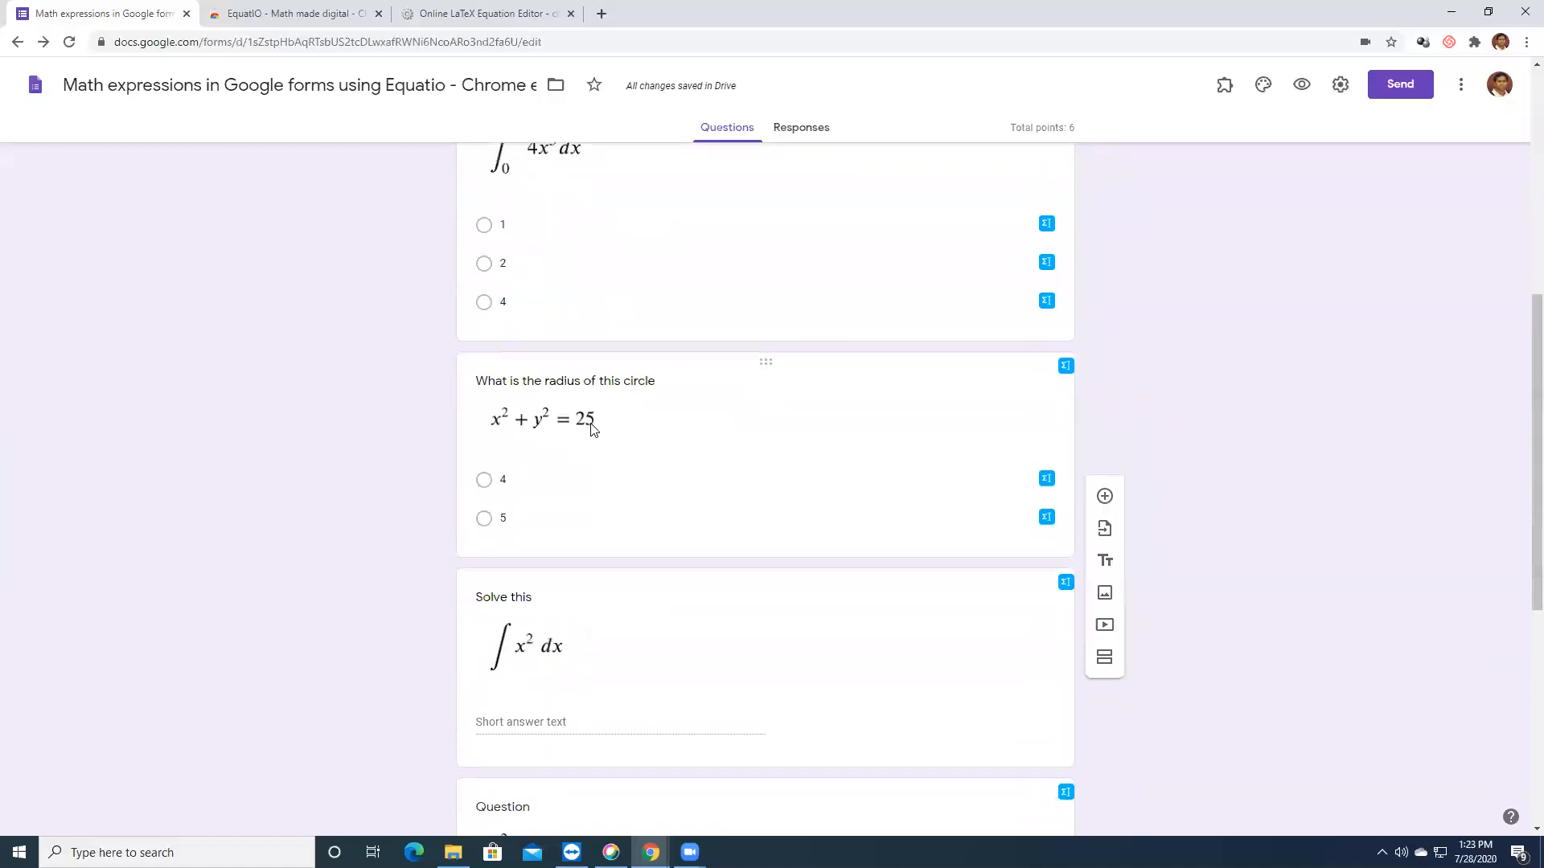
left_click(417, 7)
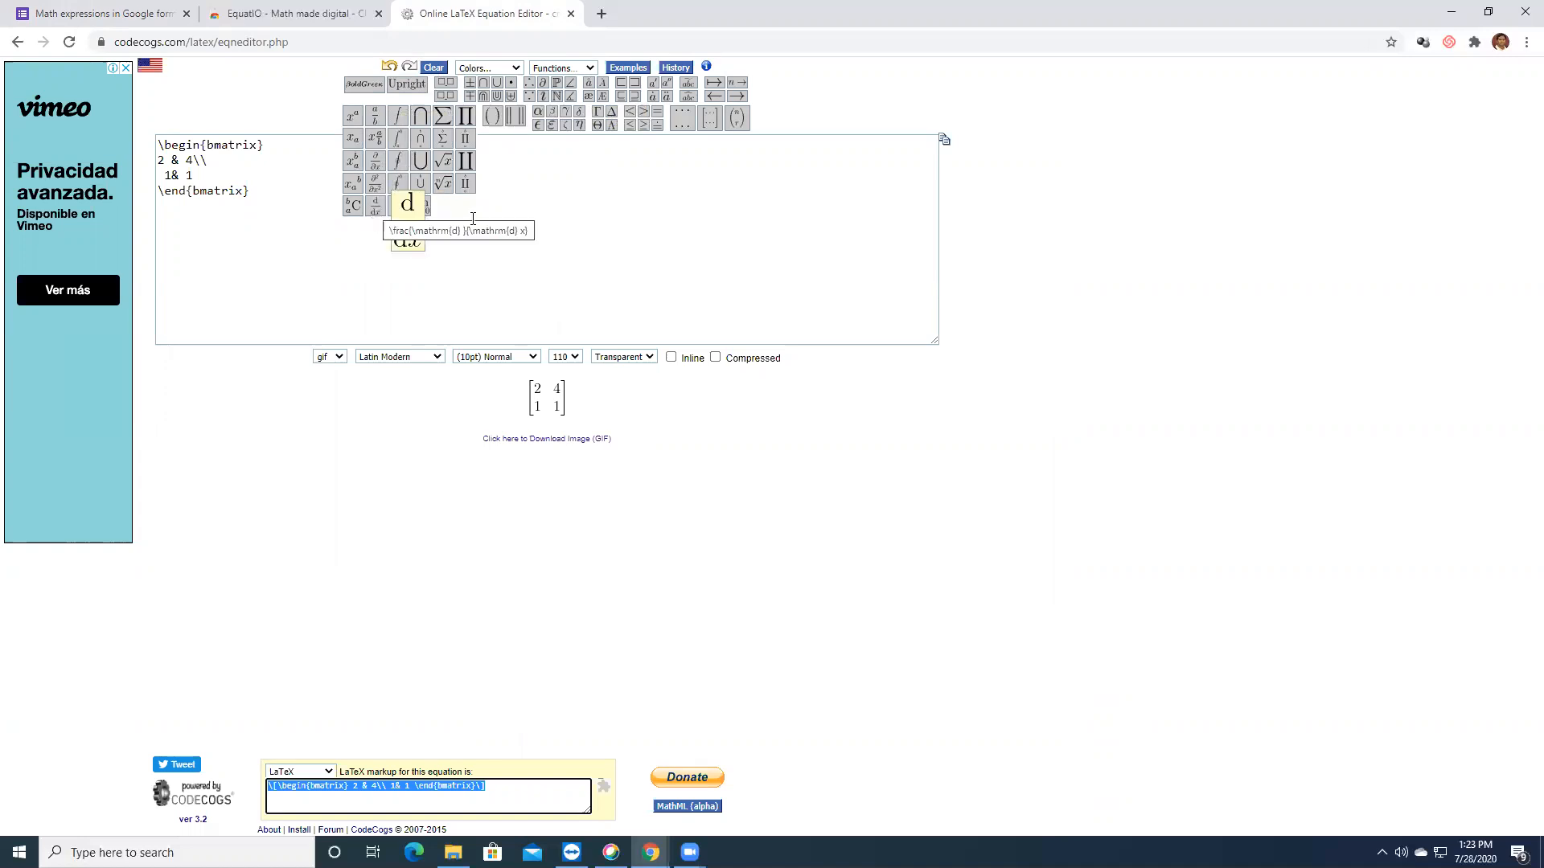
left_click(273, 13)
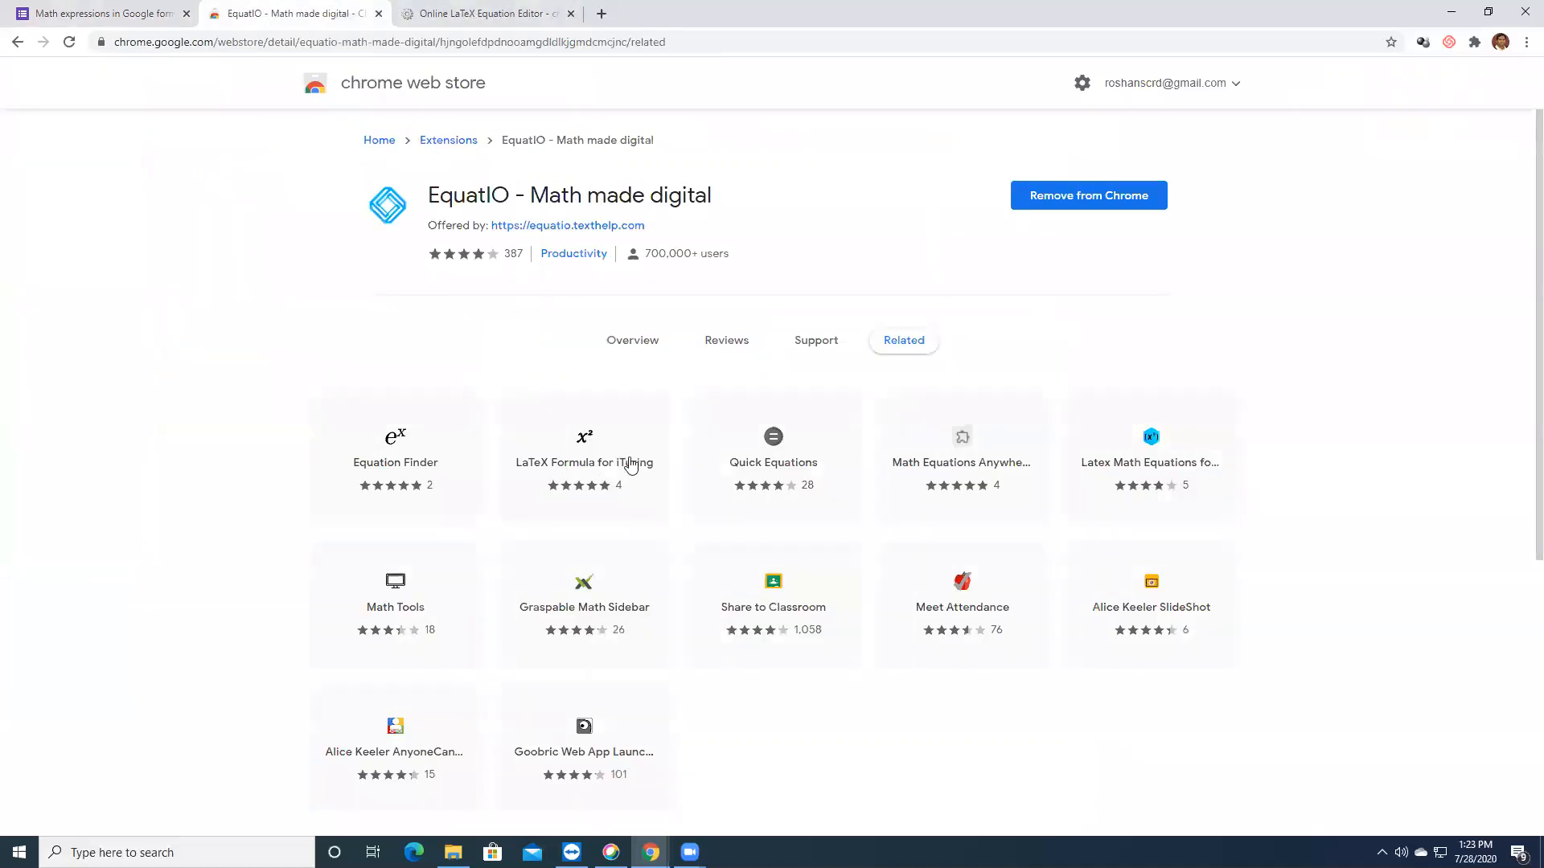
Return to the quiz form, preview it as a respondent, look through all its questions, and close the preview
left_click(141, 15)
scroll(714, 467, "down", 5)
scroll(721, 476, "up", 13)
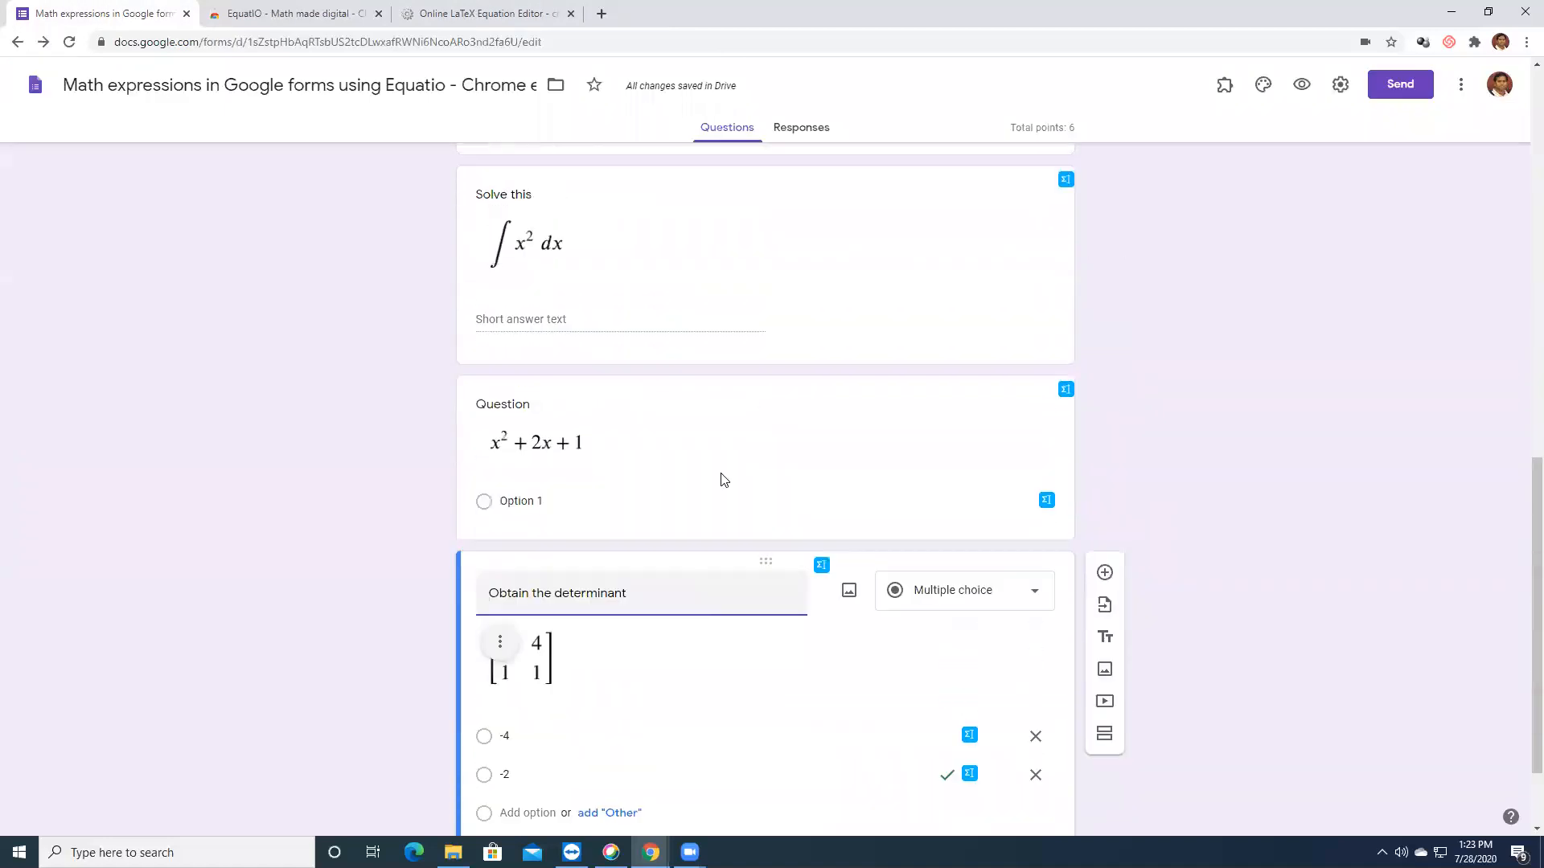
left_click(1302, 85)
scroll(751, 416, "down", 2)
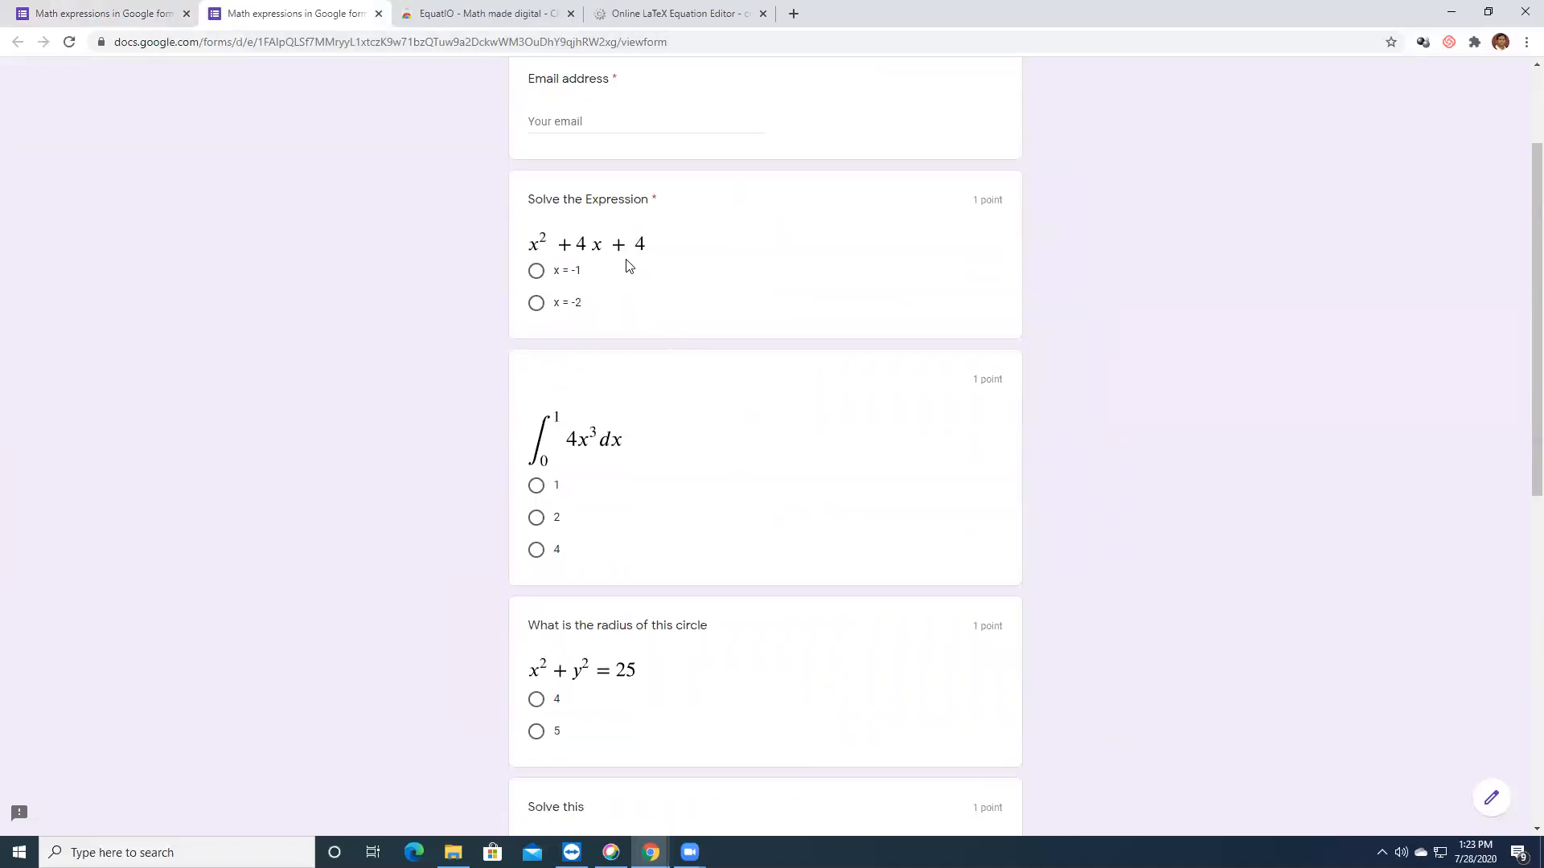
scroll(629, 265, "down", 5)
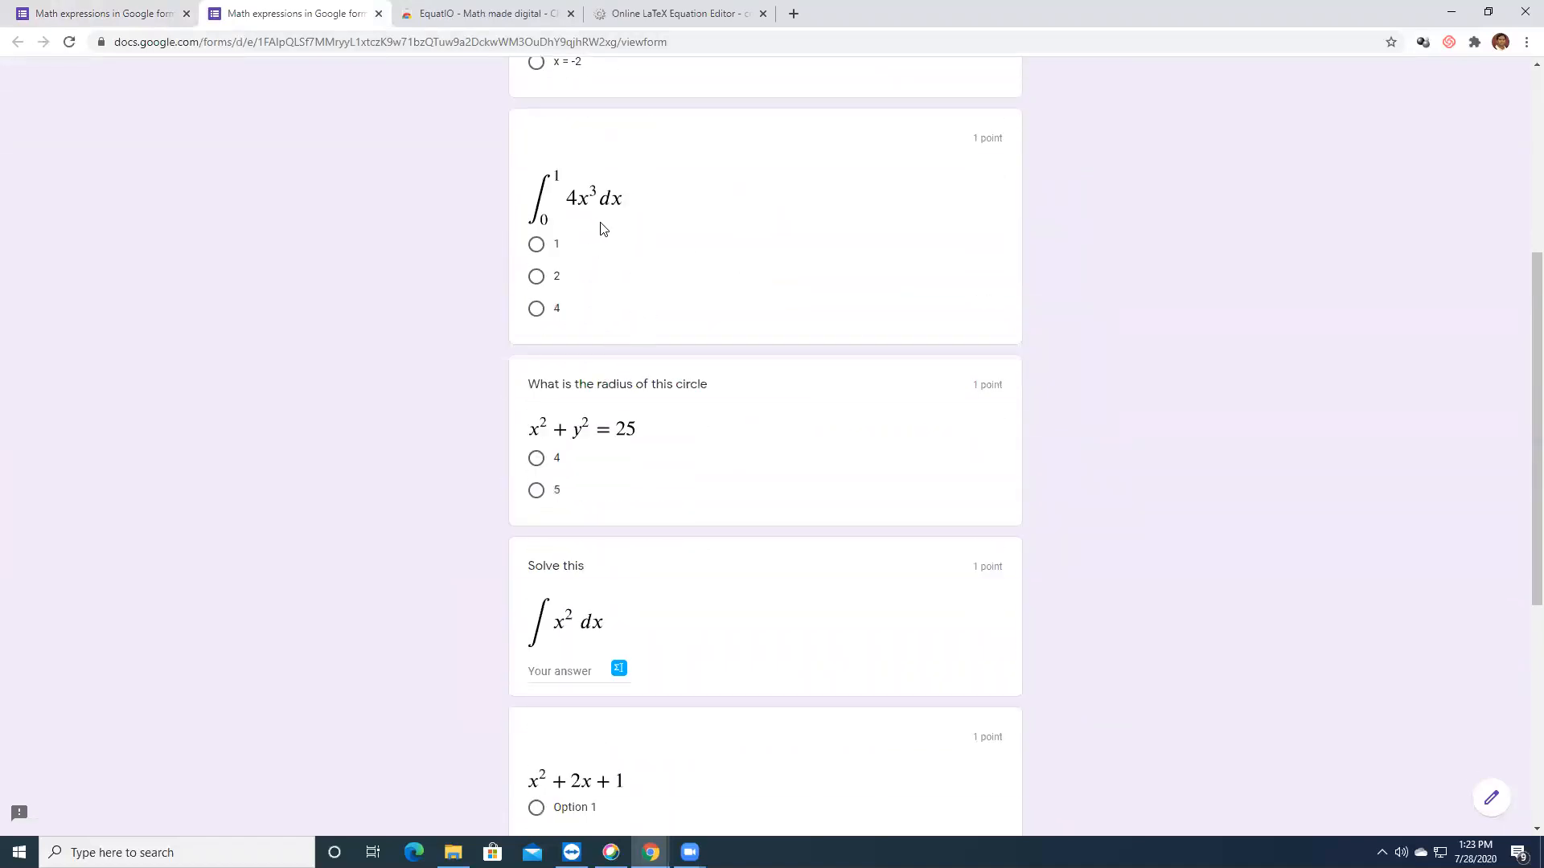
scroll(607, 293, "down", 2)
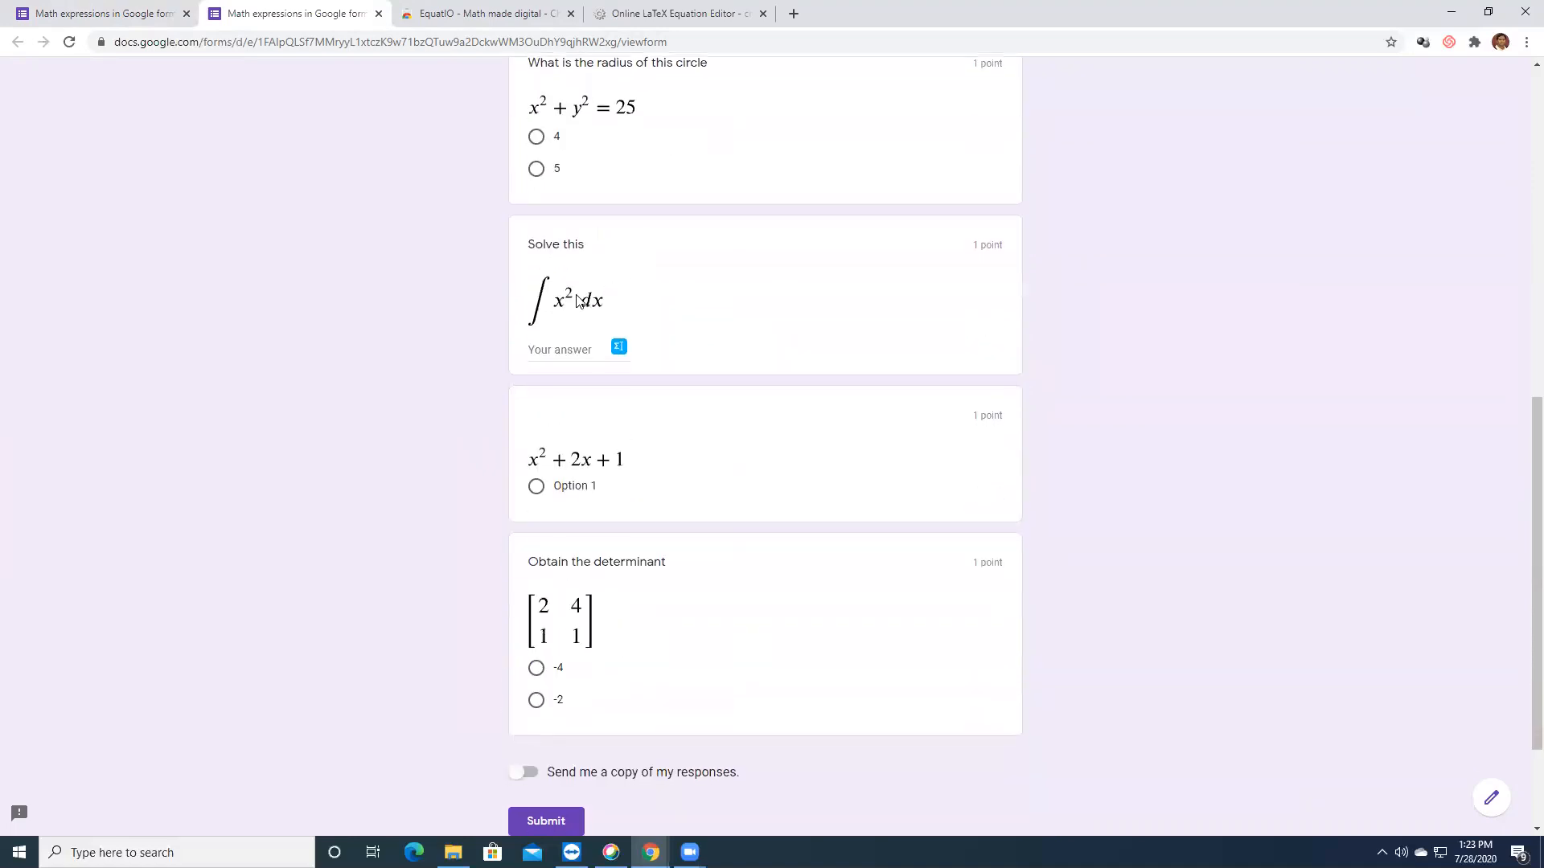
scroll(635, 330, "down", 2)
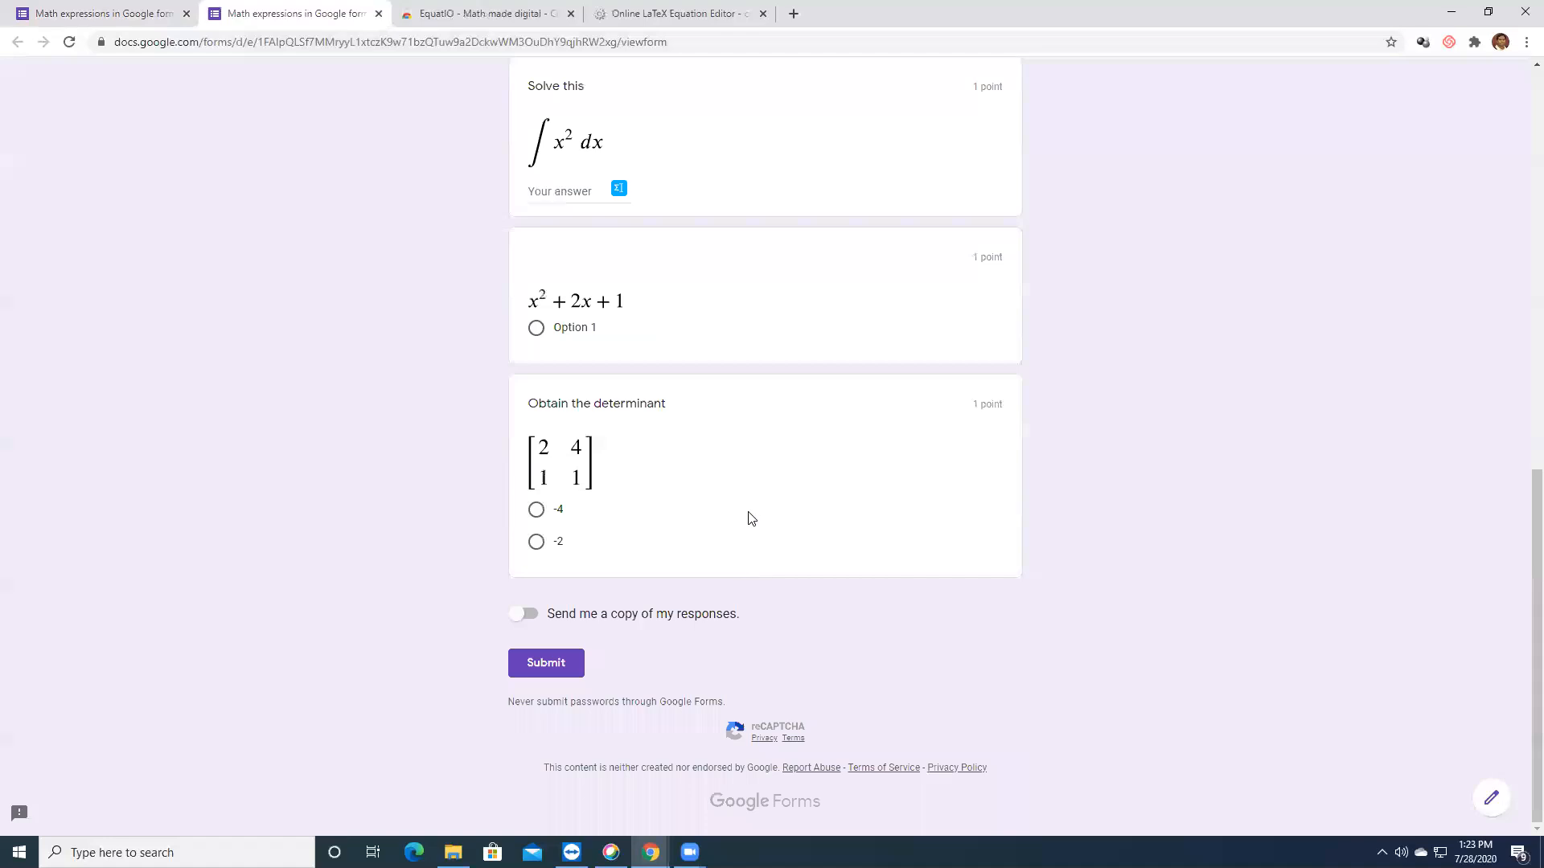
scroll(756, 519, "up", 11)
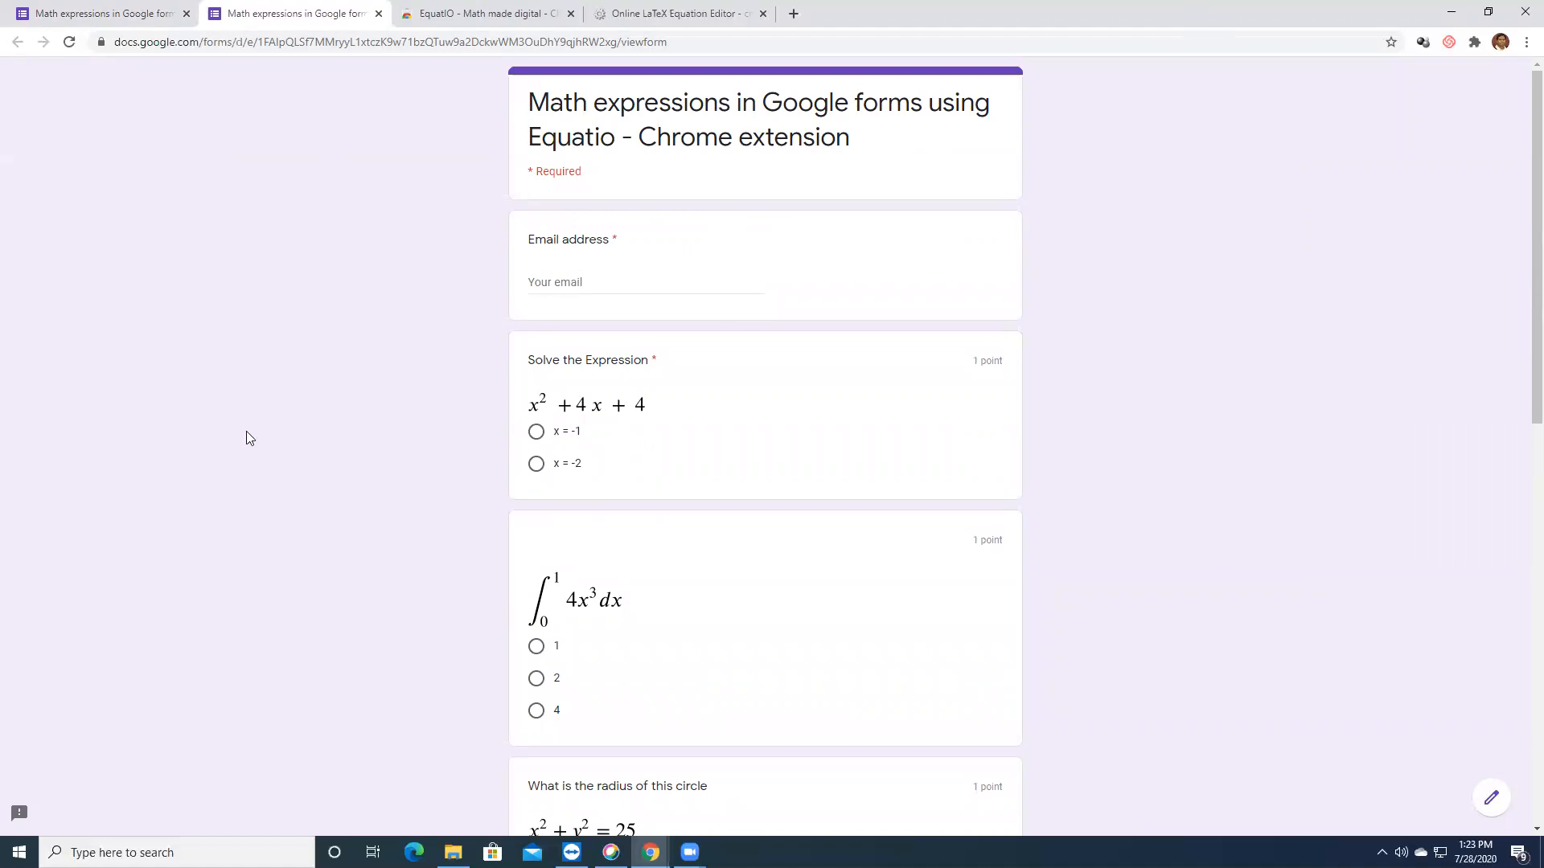
key("ctrl+w")
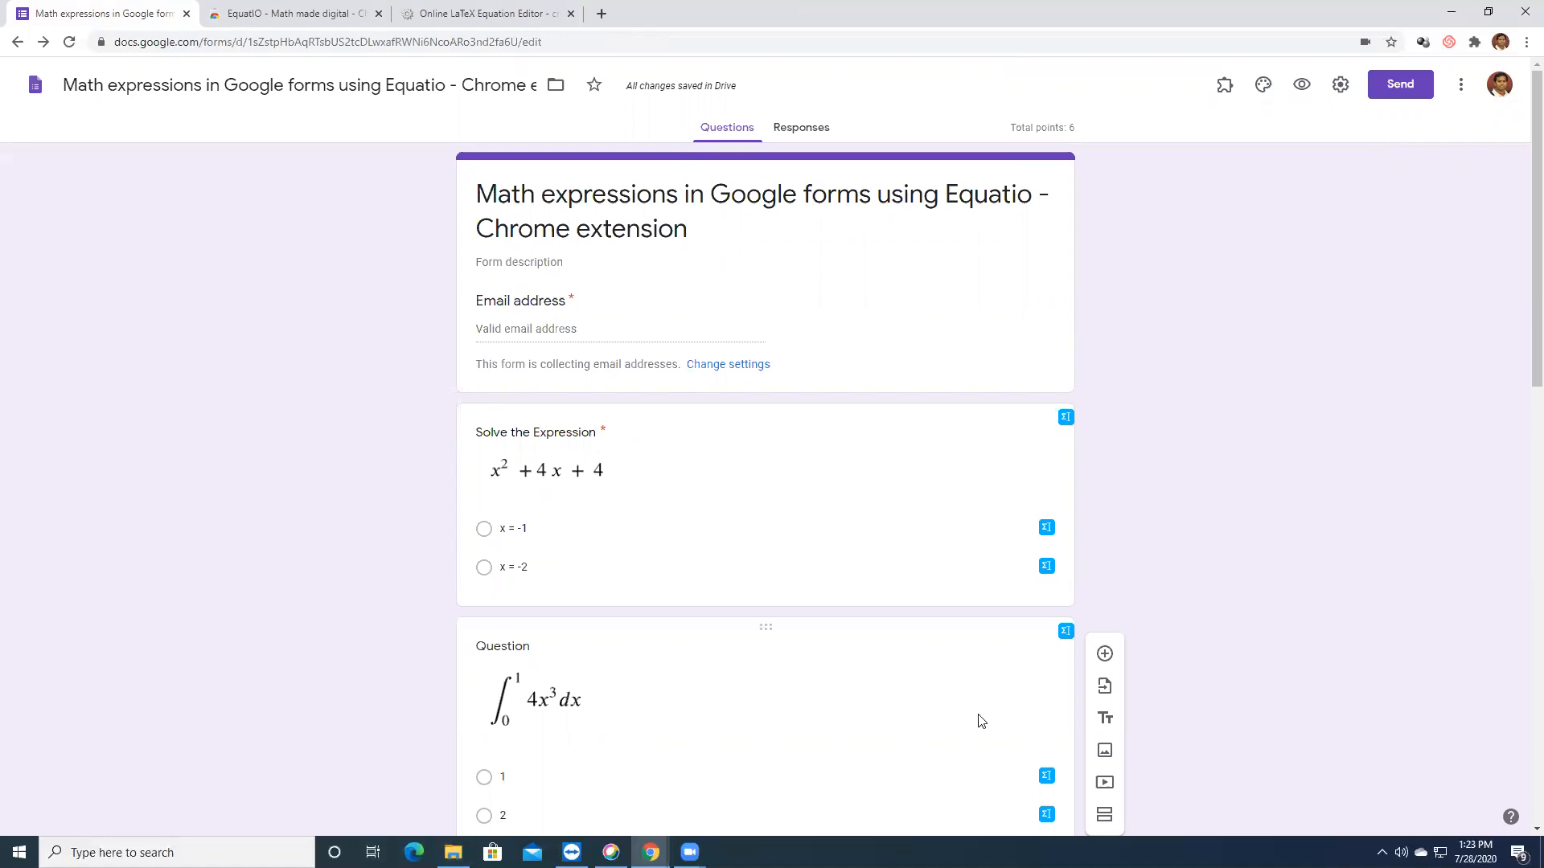
Look over the form's last questions, EquatIO's store page and developer site, and the Chrome Web Store's Extensions category
scroll(901, 647, "down", 5)
scroll(910, 639, "down", 8)
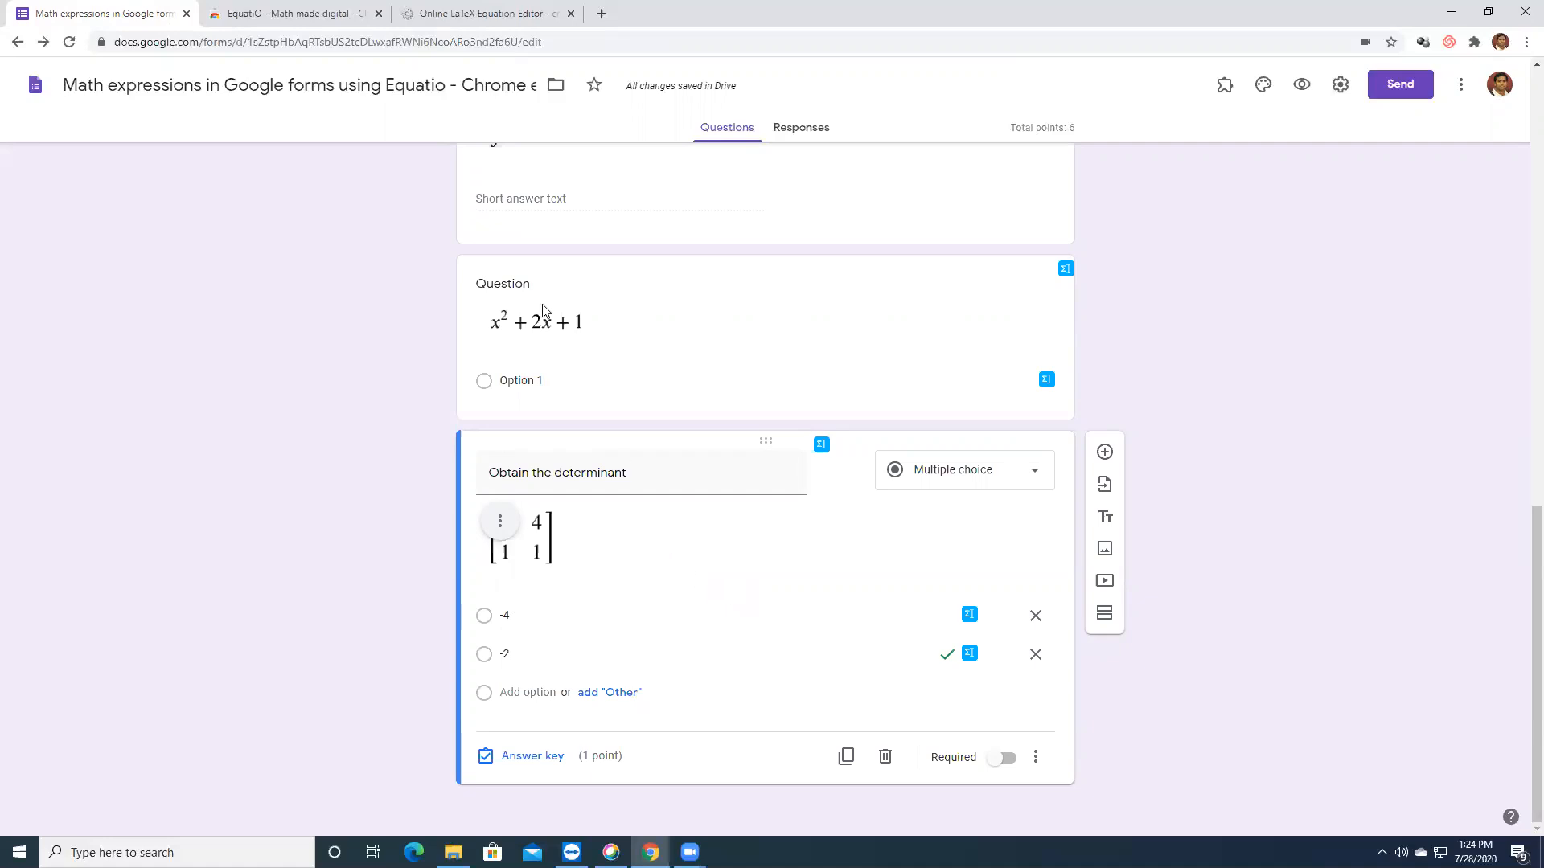
left_click(304, 13)
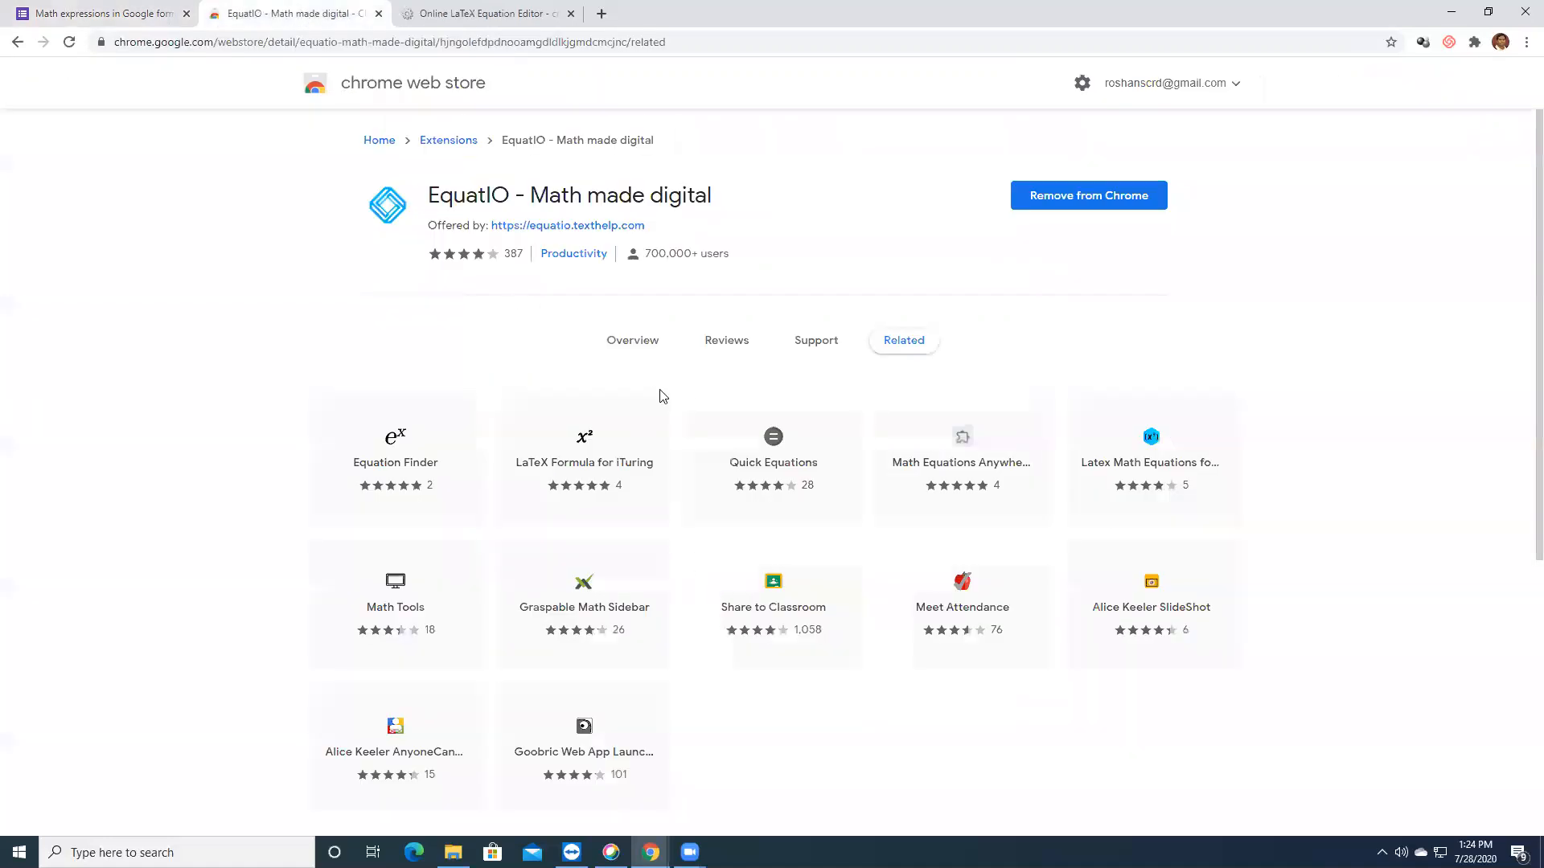
scroll(571, 310, "down", 5)
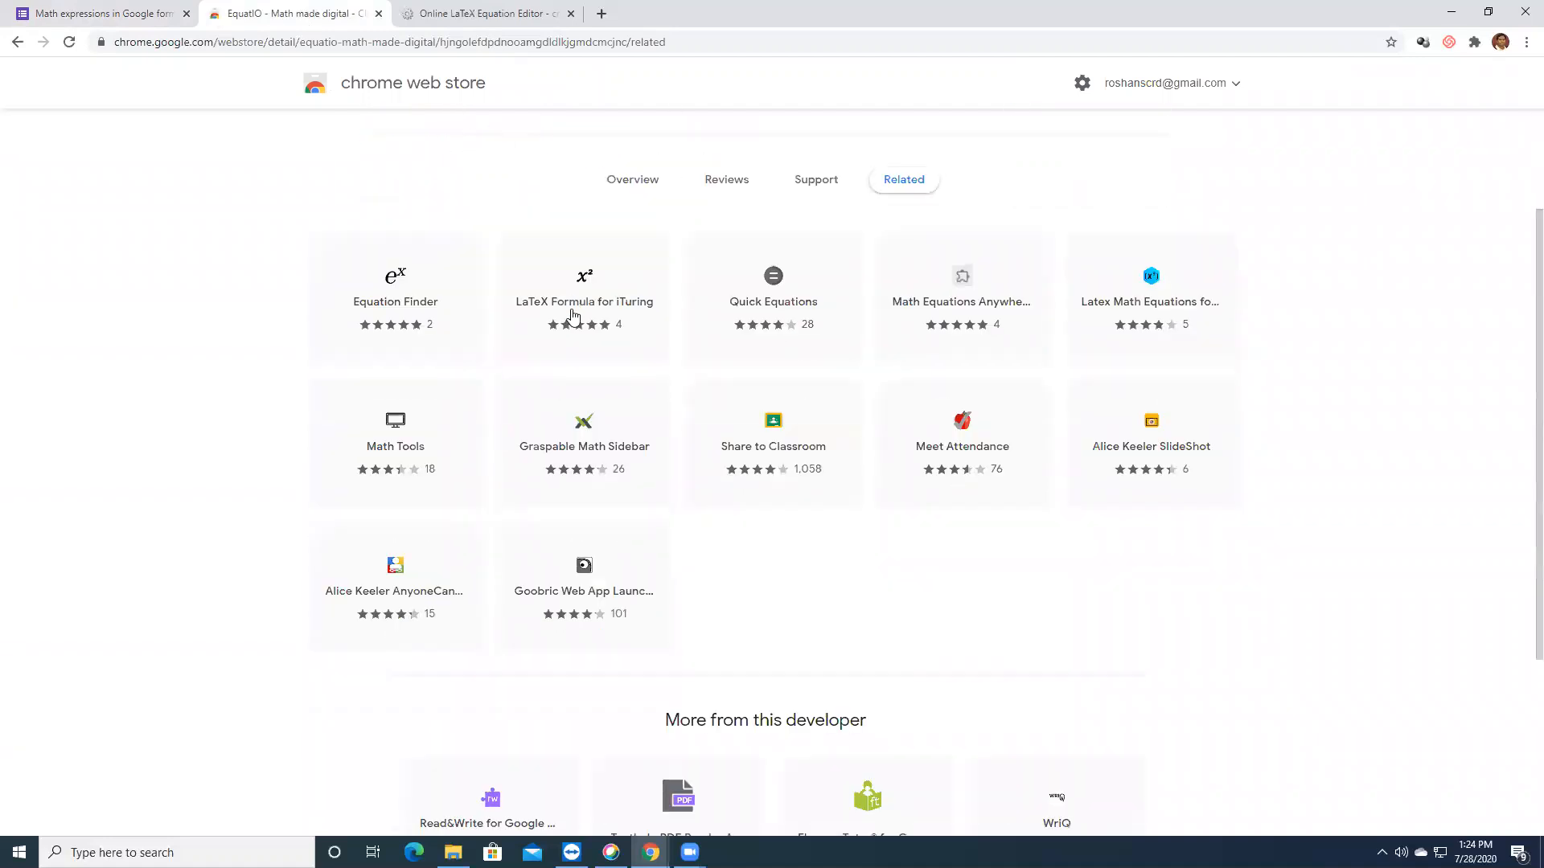
scroll(573, 302, "up", 5)
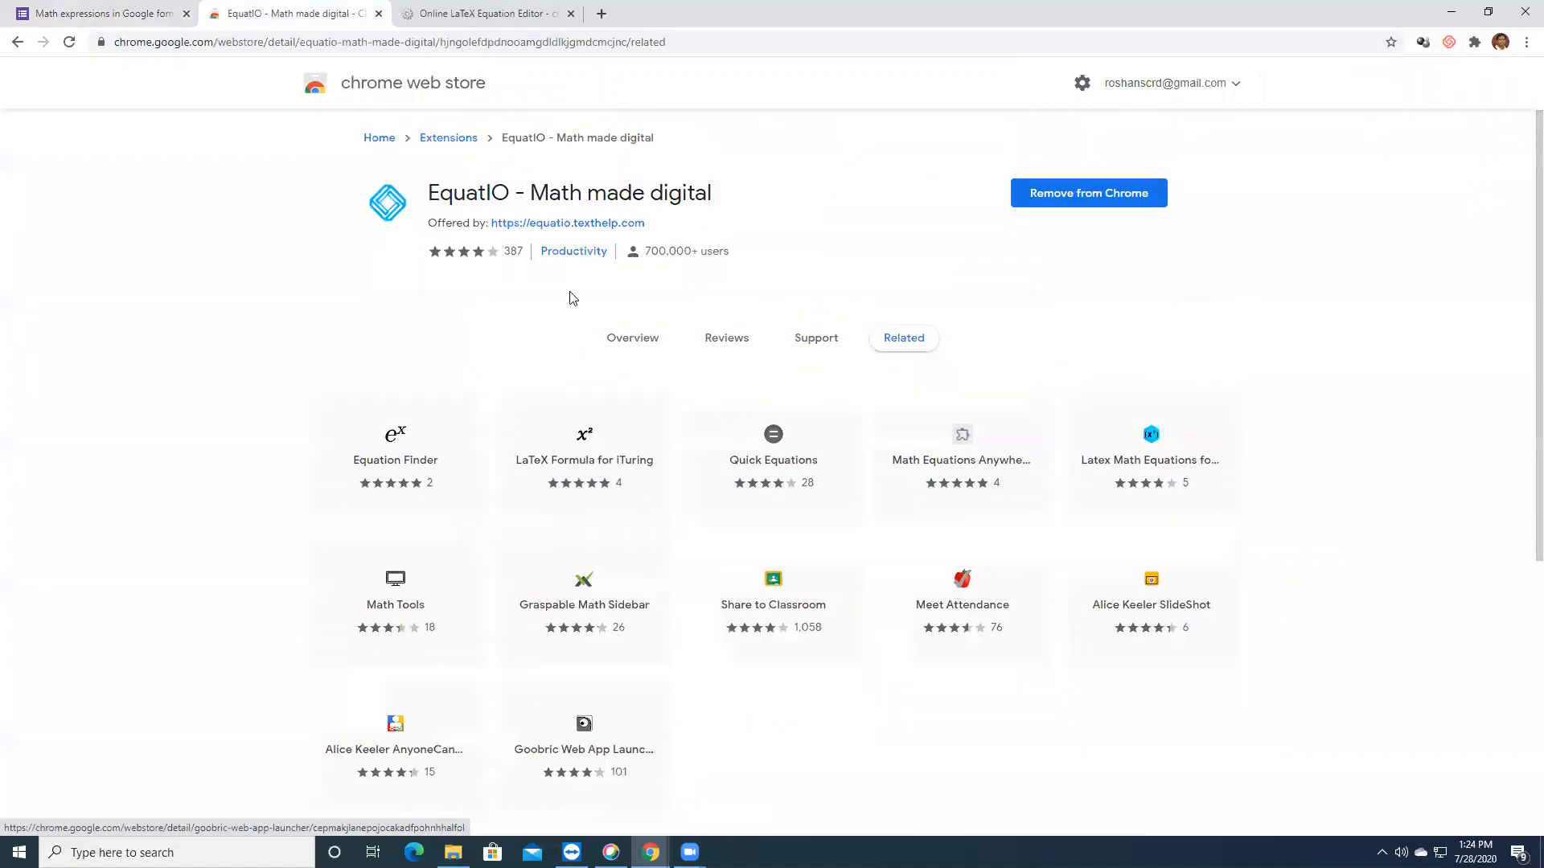
left_click(557, 229)
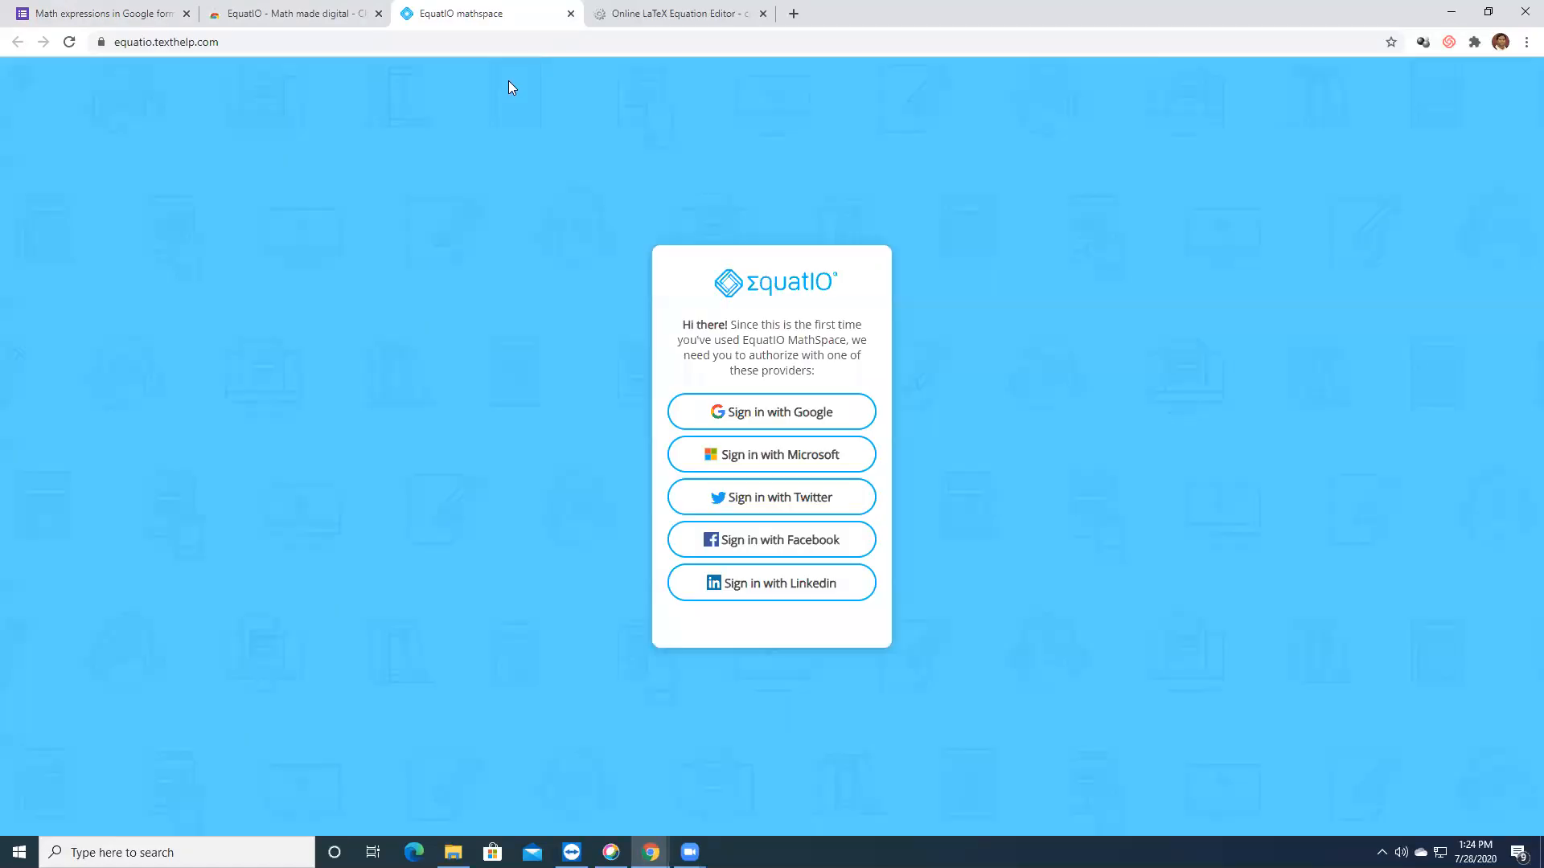
key("ctrl+shift+Tab")
left_click(450, 139)
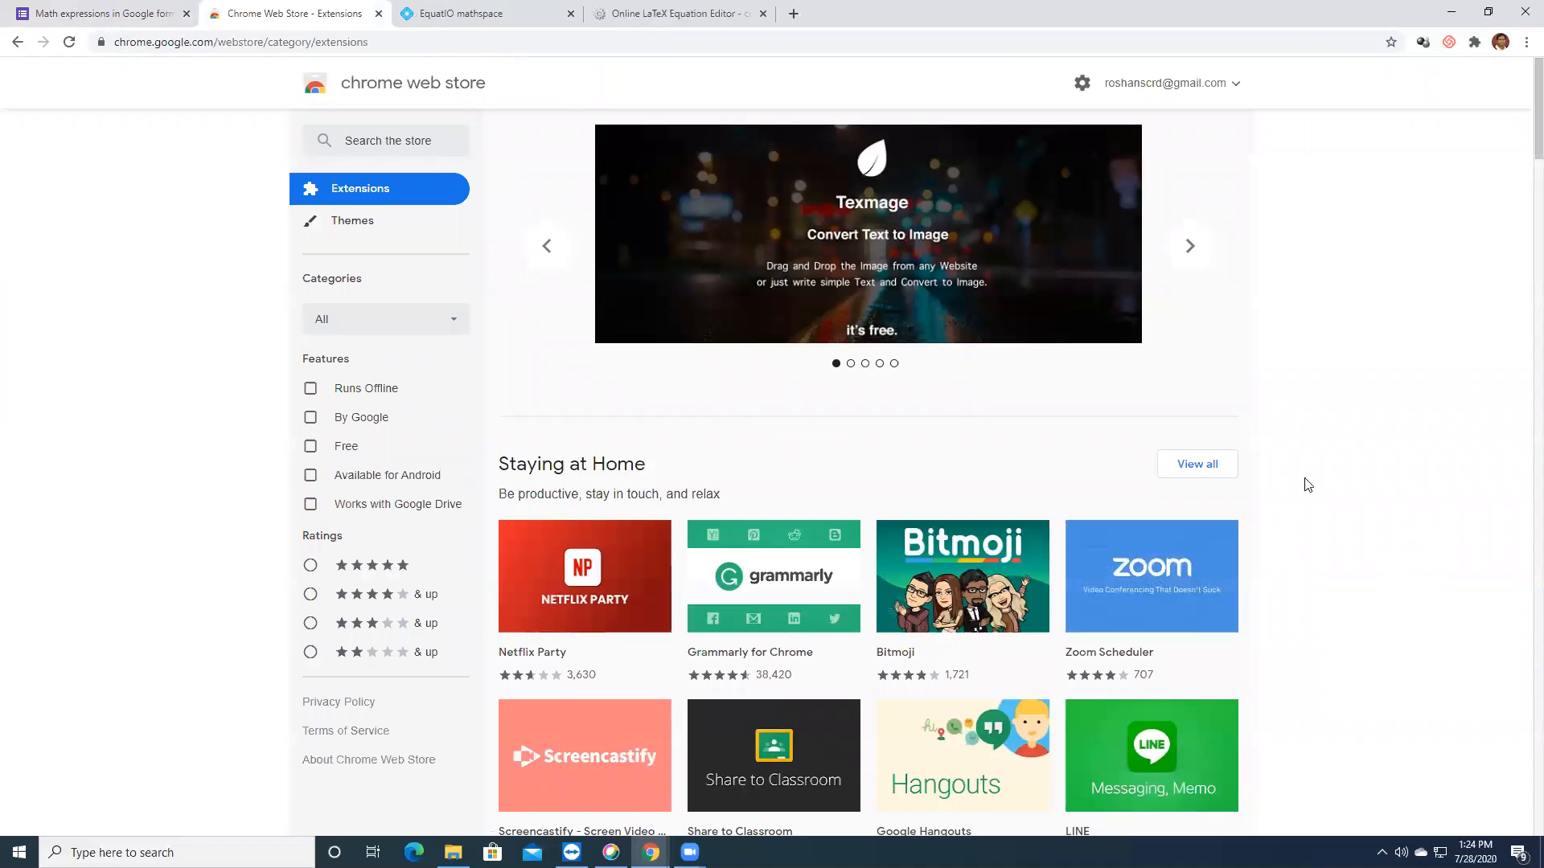
Return to the quiz form and look back over its earlier math questions
left_click(120, 18)
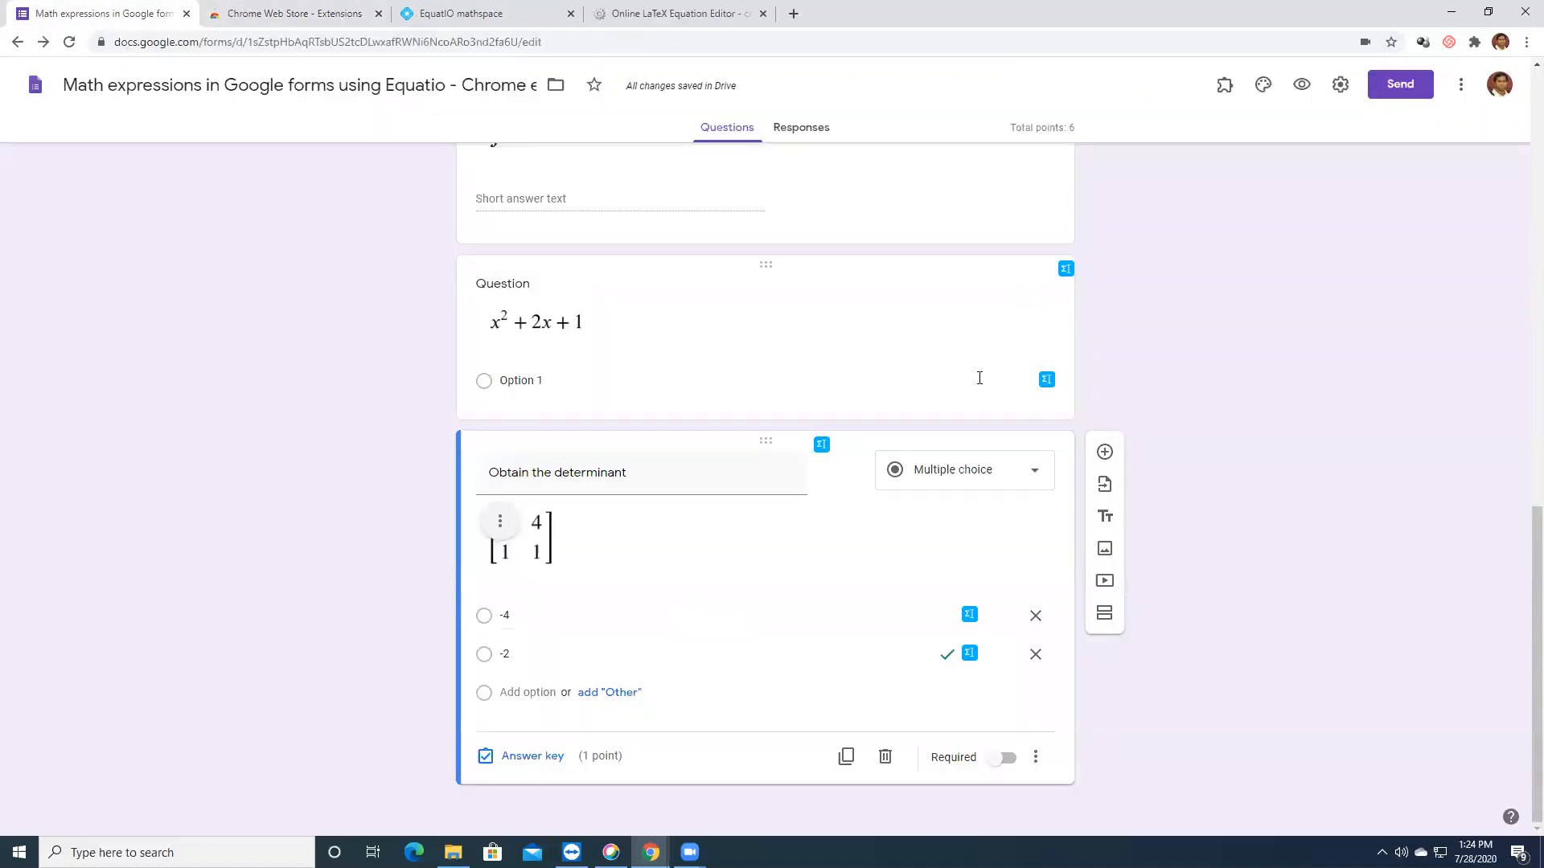
scroll(971, 539, "up", 8)
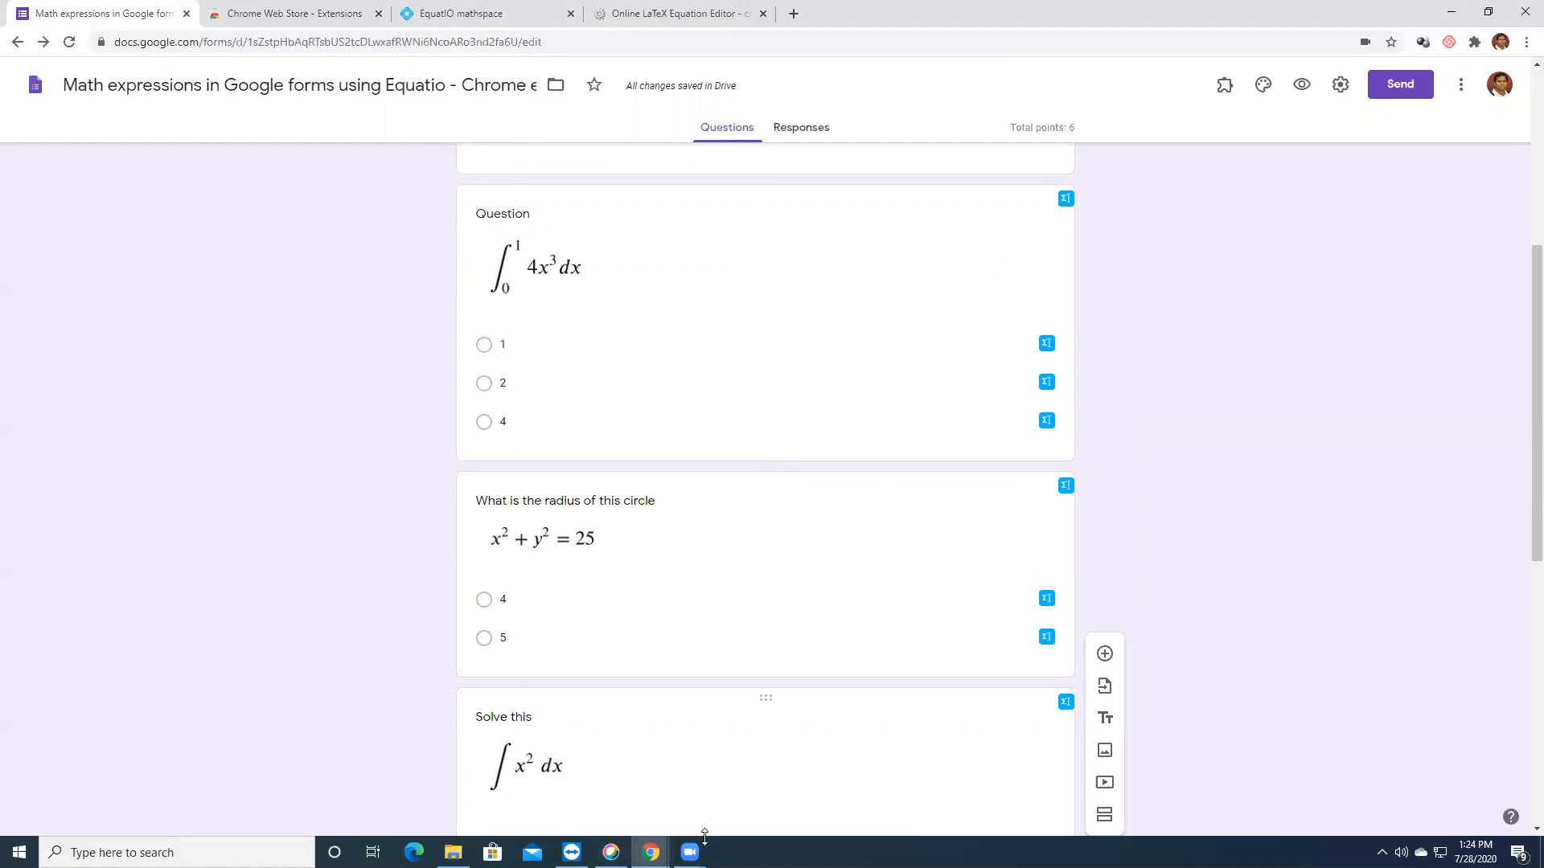
mouse_move(689, 853)
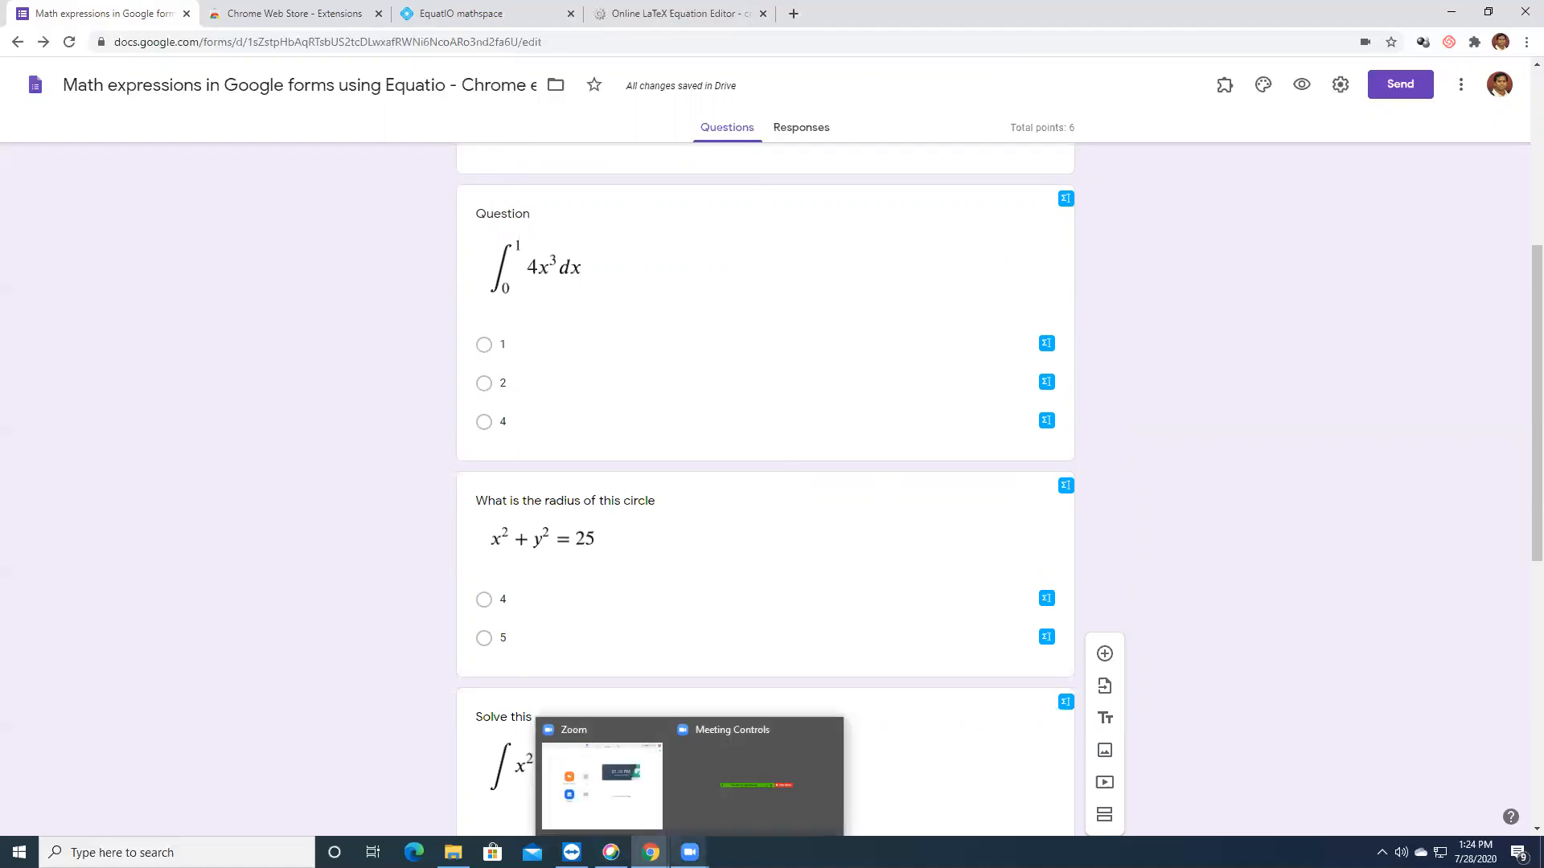